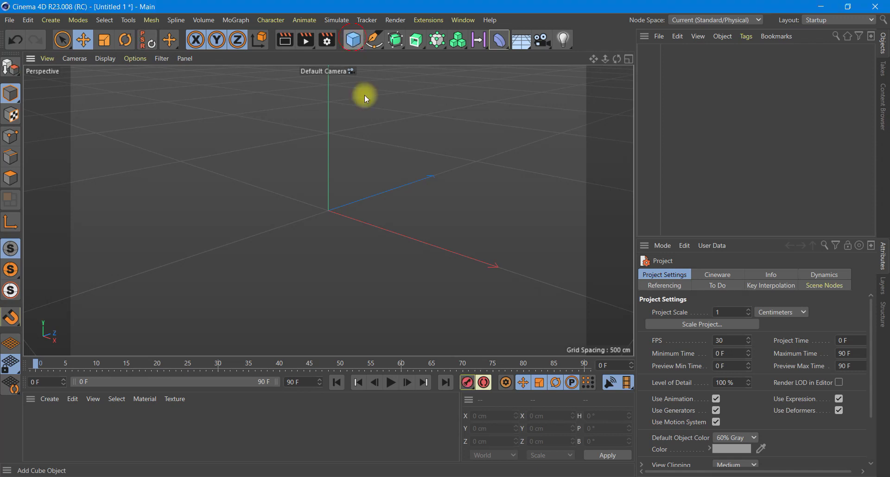
Make the cube 100 cm on X, Y and Z, with a 1 cm fillet radius and 5 subdivisions.
{"action": "left_click_drag", "start_coordinate": [687, 300], "coordinate": [672, 304]}
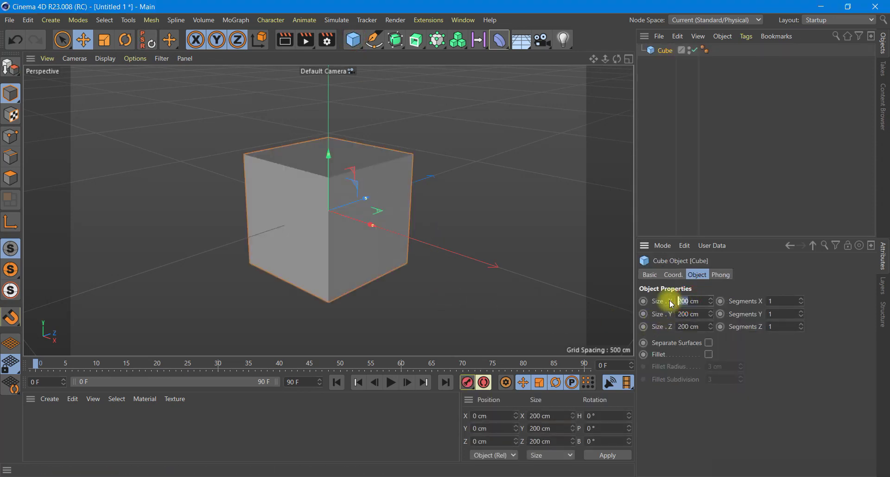
{"action": "type", "text": "10"}
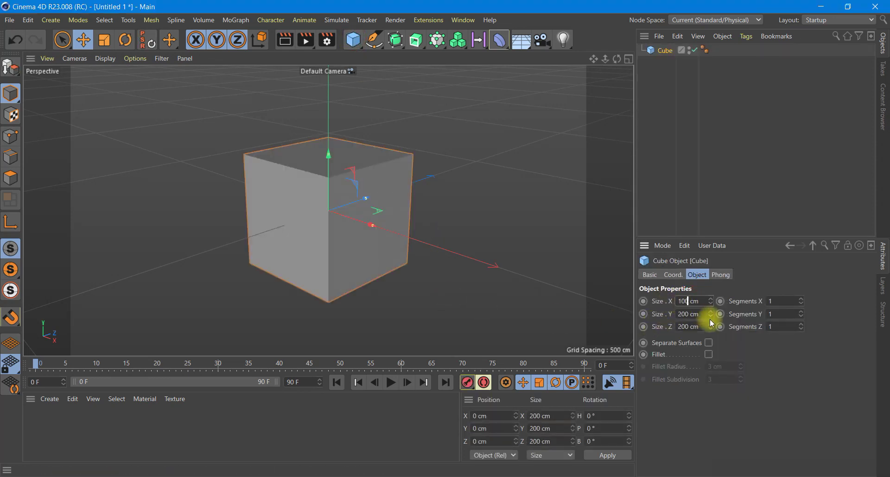
{"action": "left_click_drag", "start_coordinate": [688, 314], "coordinate": [670, 316]}
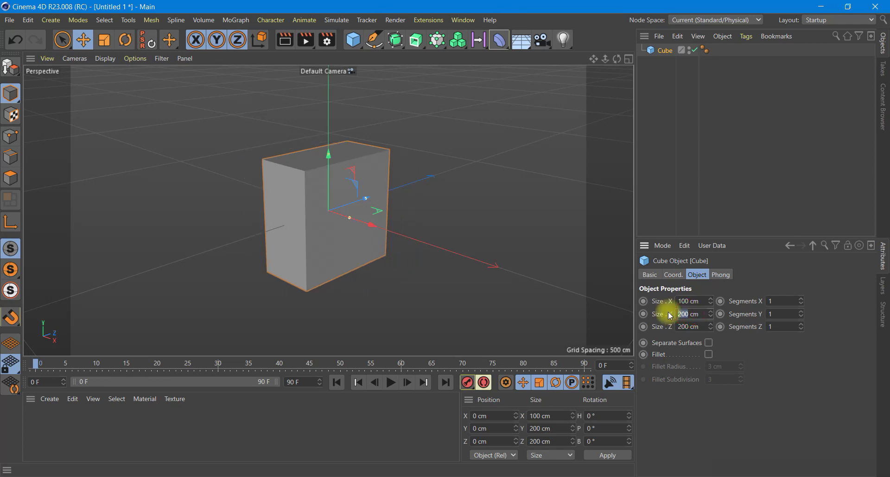
{"action": "type", "text": "1"}
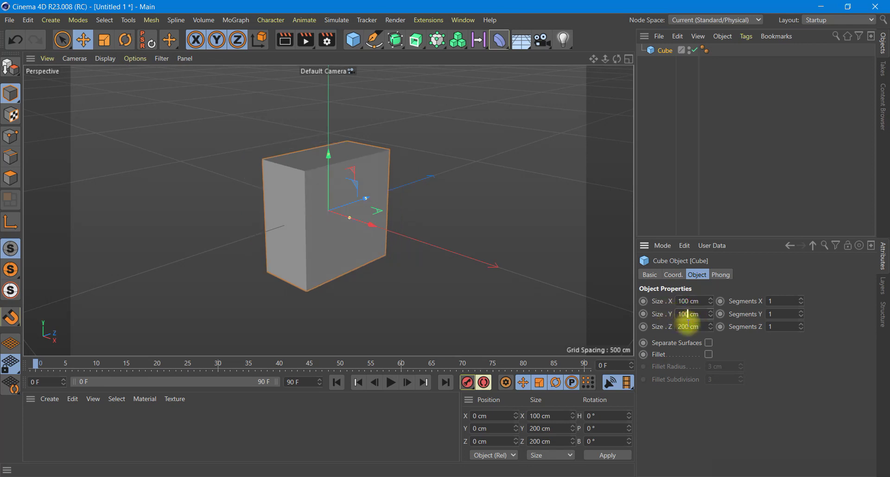
{"action": "left_click", "coordinate": [669, 328]}
{"action": "type", "text": "100"}
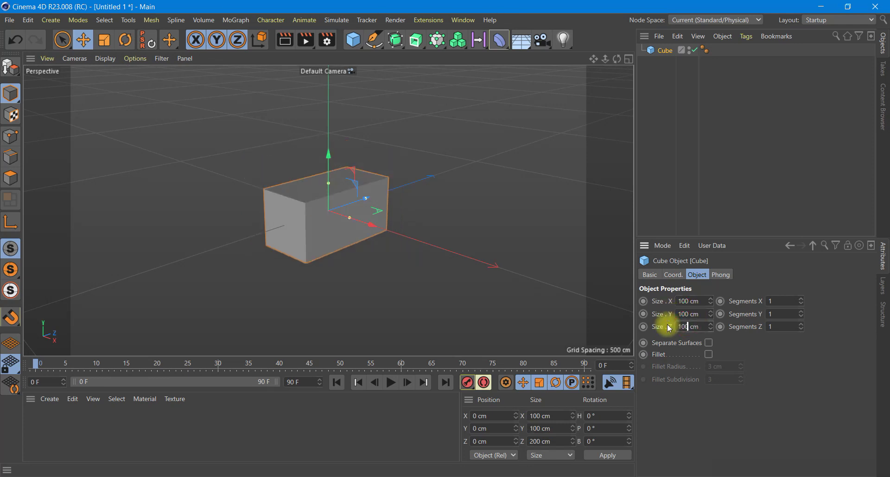
{"action": "left_click", "coordinate": [708, 354]}
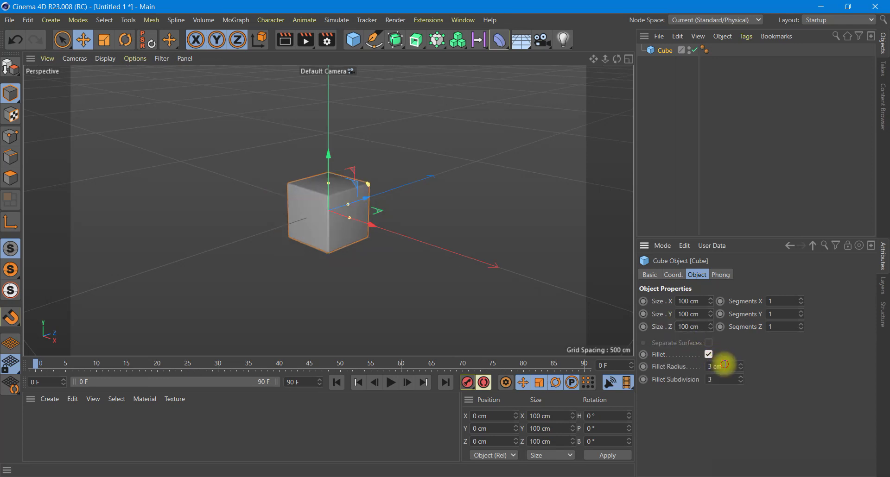
{"action": "left_click", "coordinate": [687, 367]}
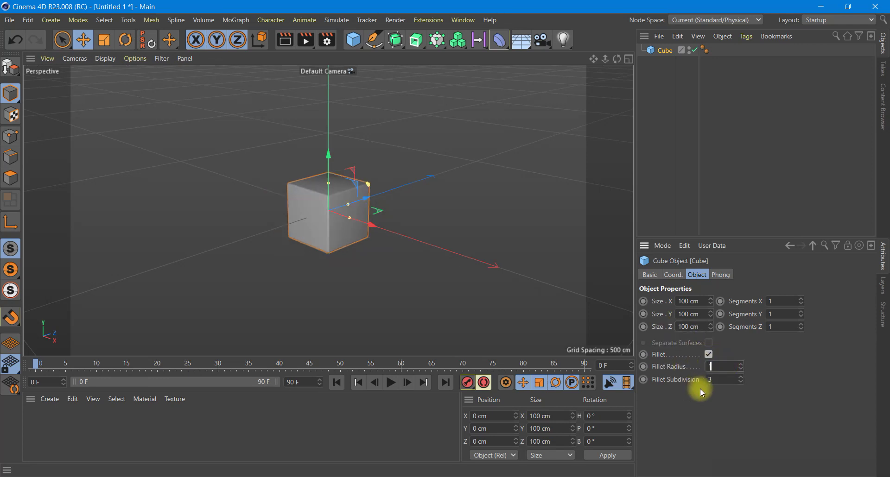
{"action": "left_click", "coordinate": [715, 382]}
{"action": "type", "text": "5"}
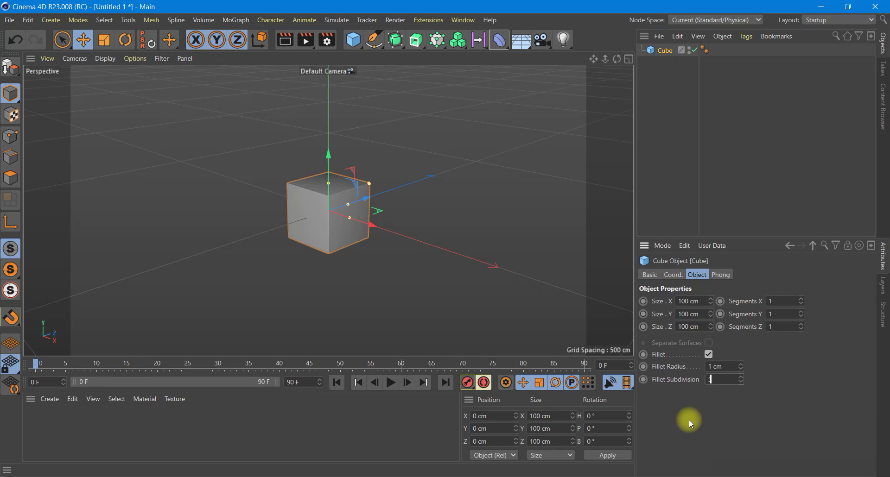
{"action": "left_click", "coordinate": [688, 422]}
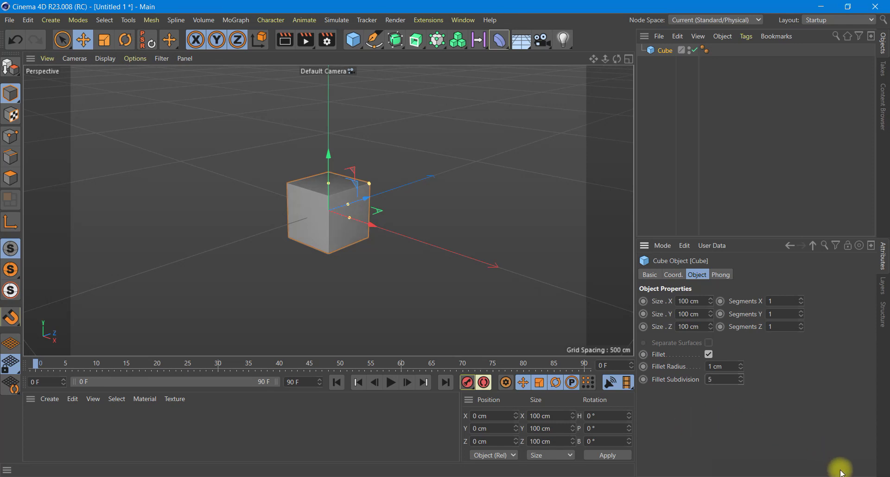
Add an Attractor with strength 500 and a 200 cm speed limit, nested under Cube.
{"action": "left_click", "coordinate": [337, 23]}
{"action": "mouse_move", "coordinate": [346, 98]}
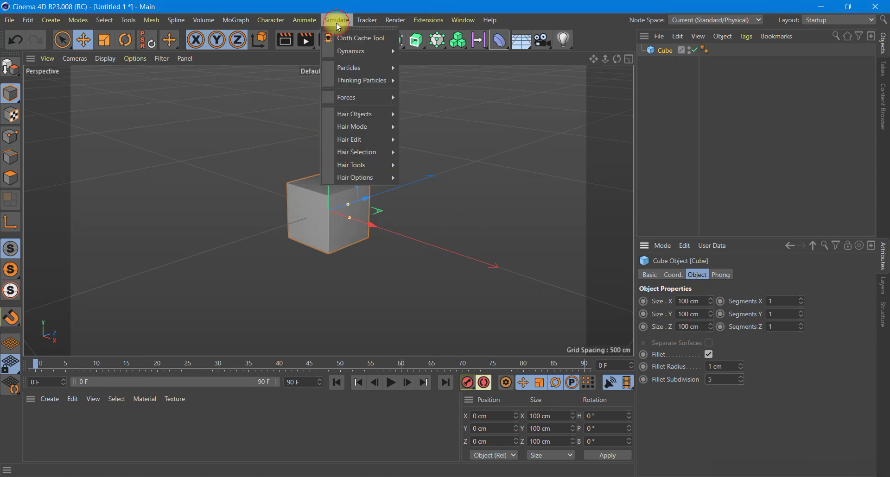
{"action": "left_click", "coordinate": [424, 101]}
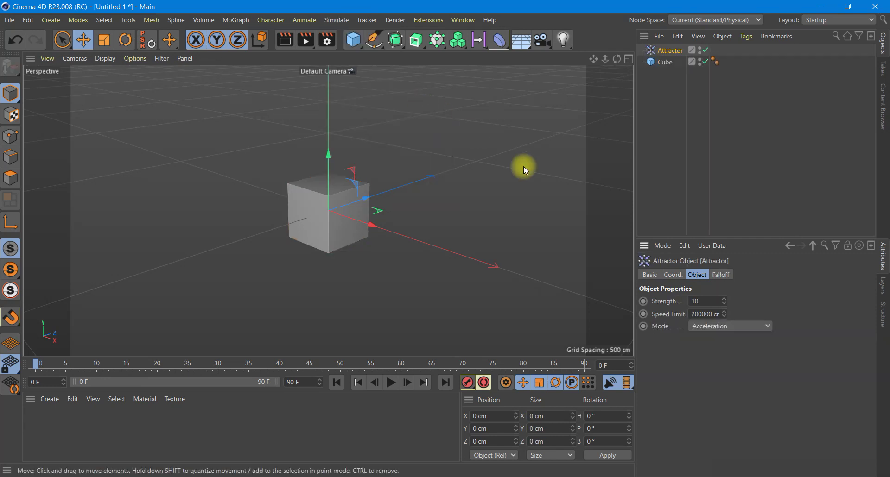
{"action": "double_click", "coordinate": [697, 302]}
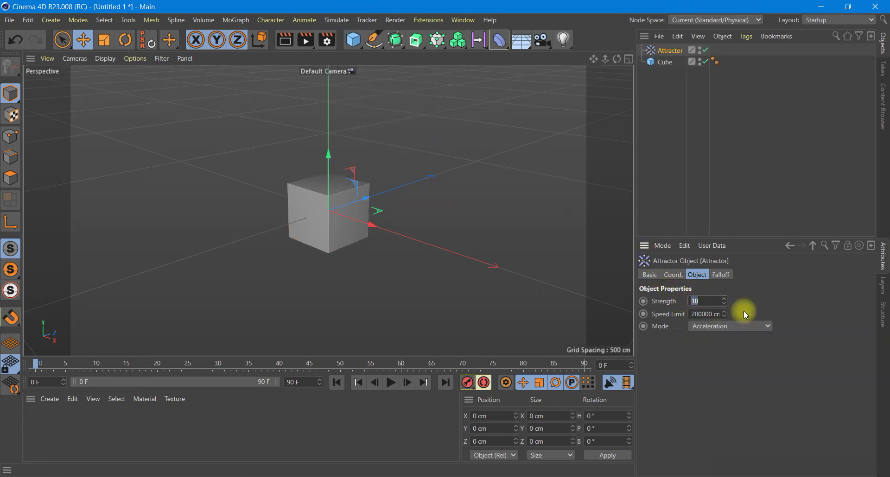
{"action": "type", "text": "500"}
{"action": "double_click", "coordinate": [704, 314]}
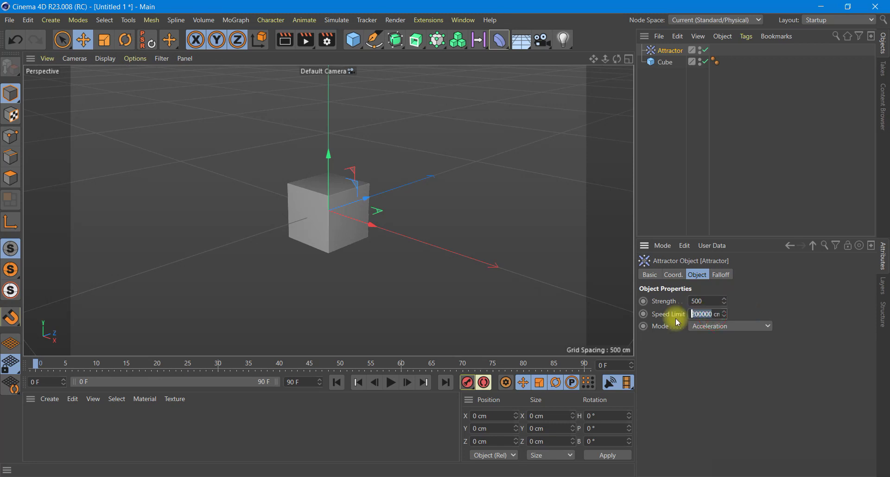
{"action": "type", "text": "200"}
{"action": "key", "text": "Return"}
{"action": "left_click", "coordinate": [718, 396]}
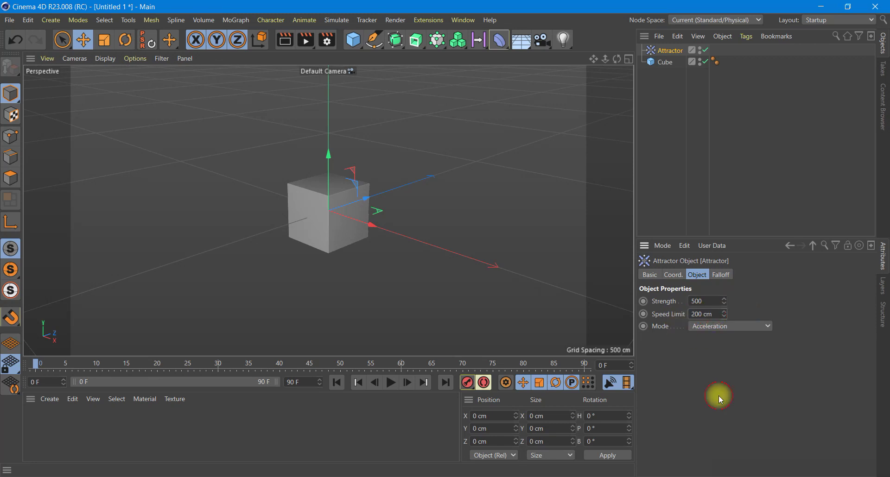
{"action": "left_click_drag", "start_coordinate": [671, 50], "coordinate": [665, 62]}
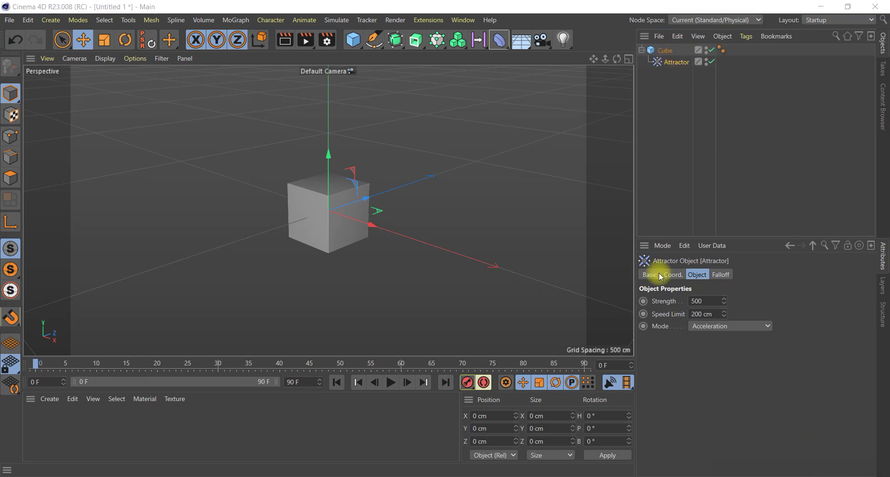
Give Cube a Vibrate tag with position amplitude 200 cm on X, Y, Z and frequency 0.2.
{"action": "right_click", "coordinate": [666, 51]}
{"action": "mouse_move", "coordinate": [705, 15]}
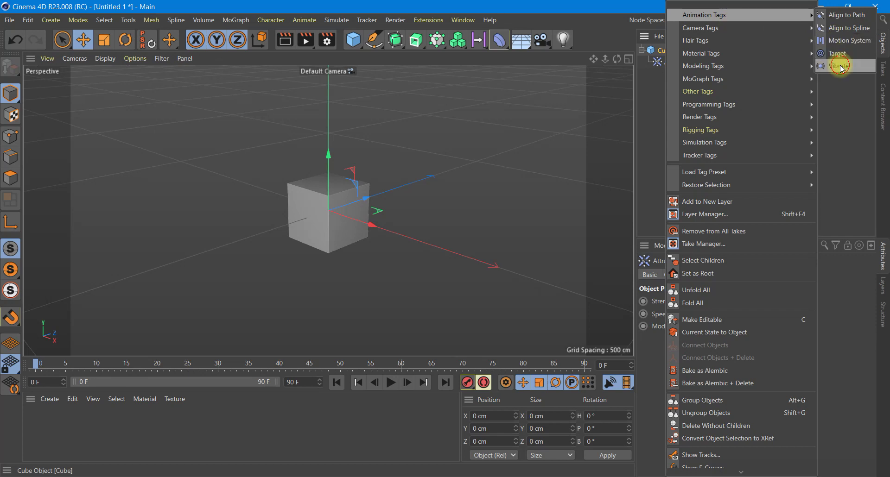
{"action": "left_click", "coordinate": [838, 66]}
{"action": "left_click", "coordinate": [702, 340]}
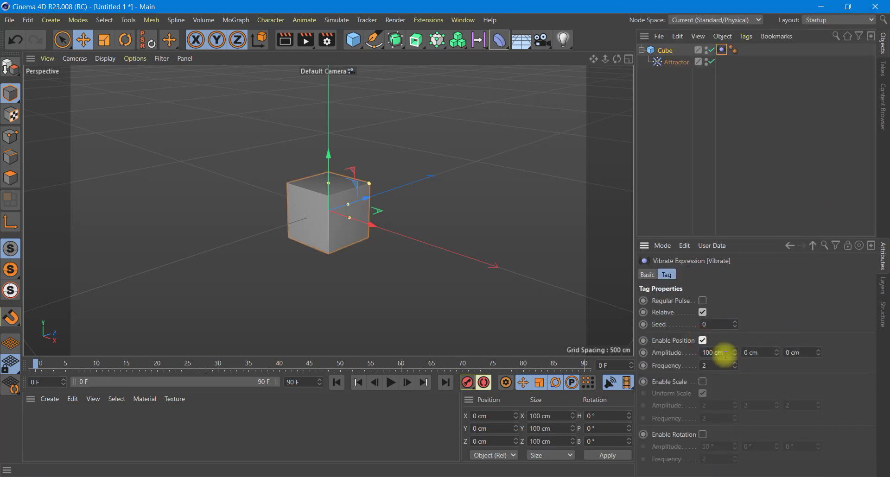
{"action": "left_click", "coordinate": [721, 353]}
{"action": "type", "text": "200"}
{"action": "left_click", "coordinate": [761, 356]}
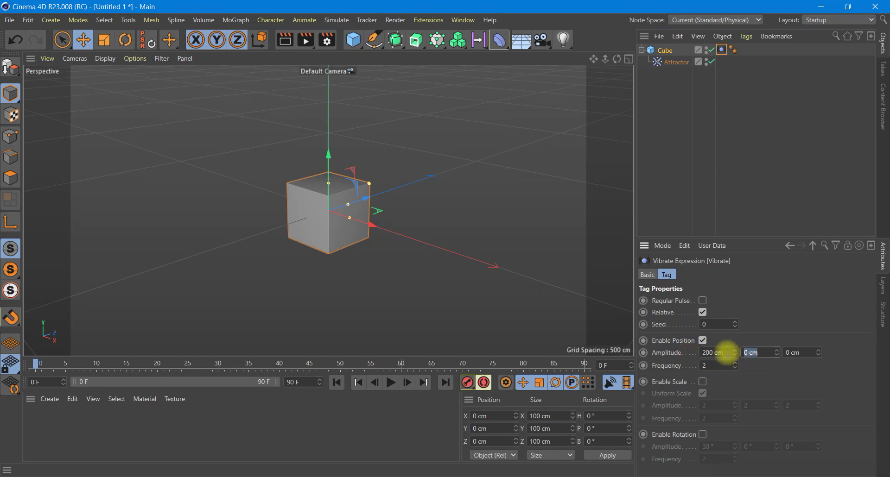
{"action": "left_click", "coordinate": [805, 353]}
{"action": "type", "text": "200"}
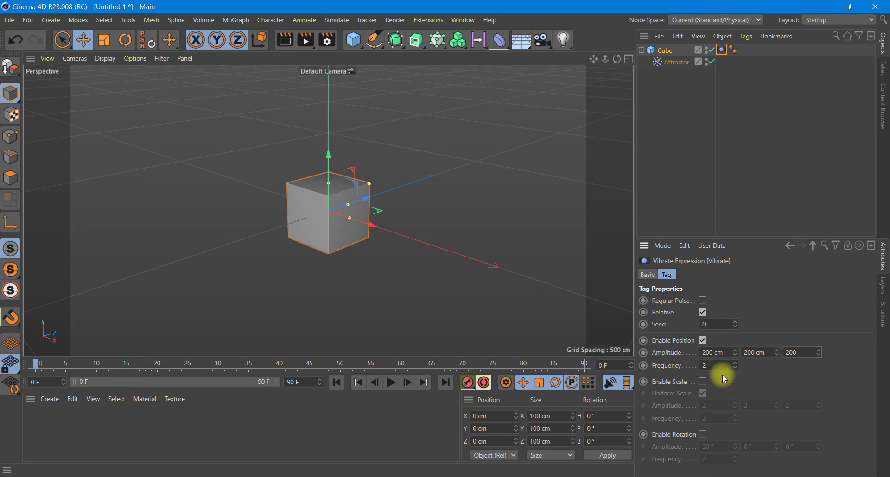
{"action": "left_click", "coordinate": [711, 366]}
{"action": "type", "text": "0,2"}
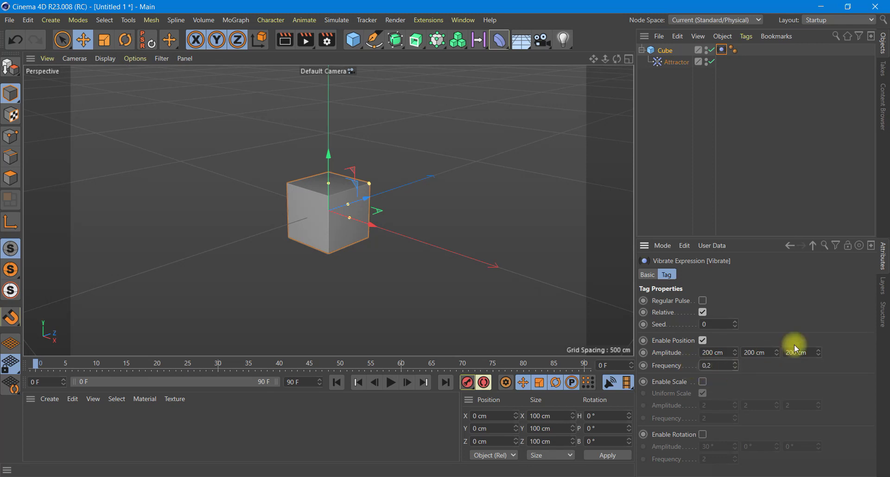
{"action": "left_click", "coordinate": [831, 300]}
{"action": "left_click_drag", "start_coordinate": [740, 240], "coordinate": [746, 175]}
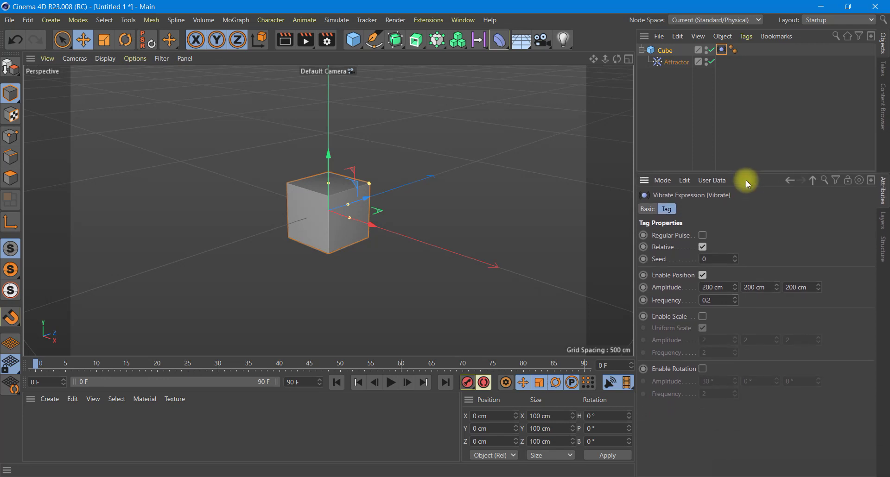
Enable rotation vibration at 360° on all three axes with frequency 0.2.
{"action": "left_click", "coordinate": [702, 368]}
{"action": "left_click", "coordinate": [720, 381]}
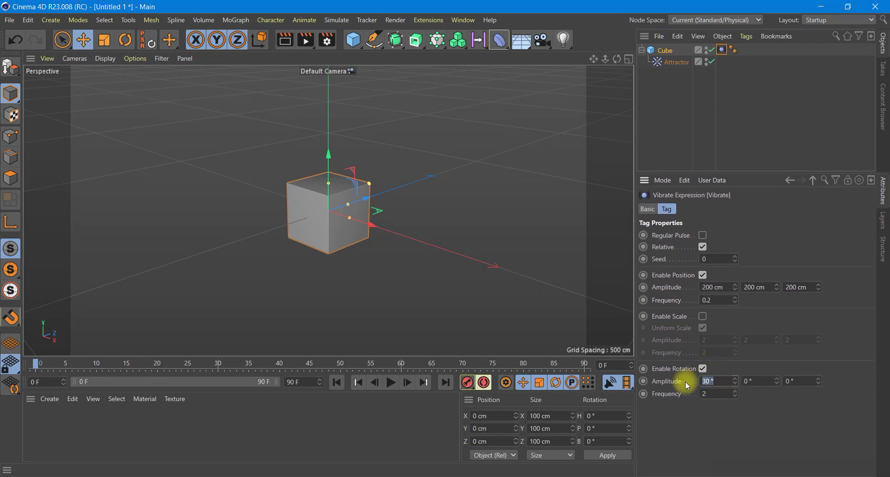
{"action": "left_click", "coordinate": [765, 381]}
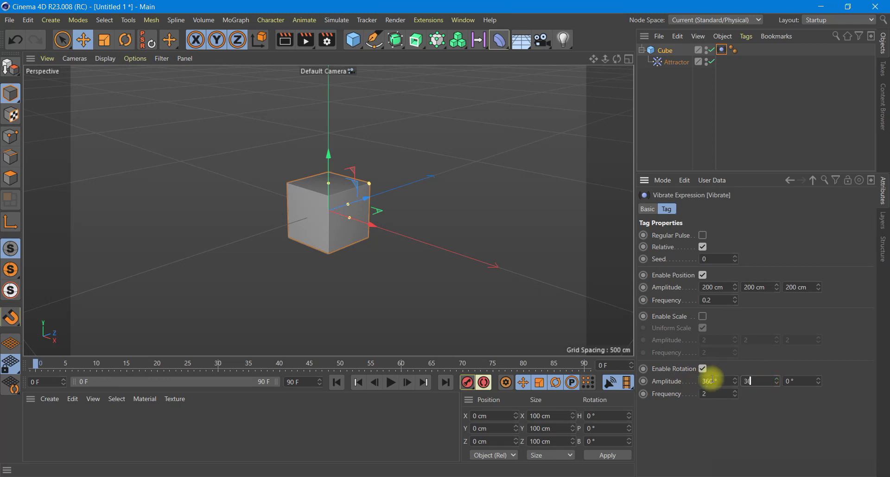
{"action": "left_click", "coordinate": [792, 382]}
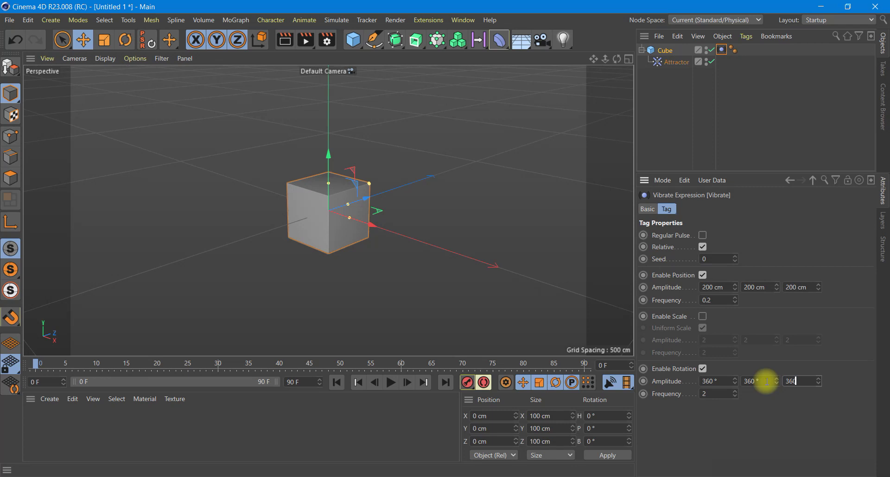
{"action": "left_click", "coordinate": [714, 394]}
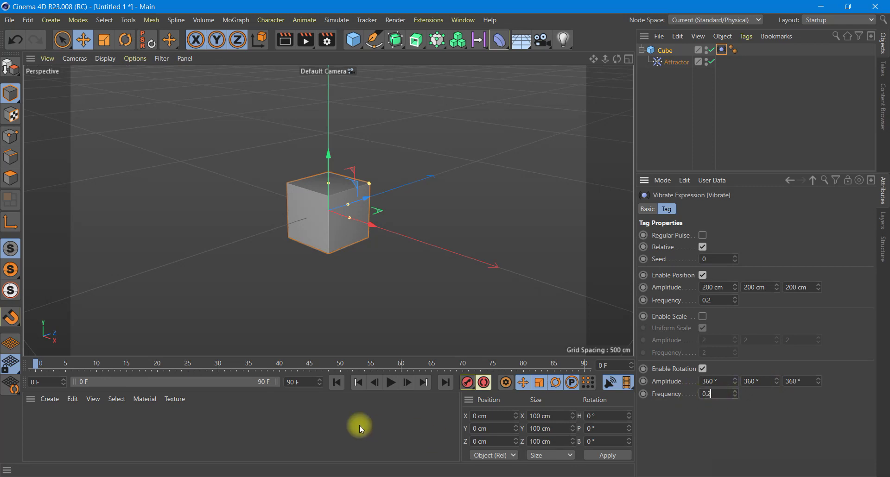
Preview the tumbling cube animation, then stop and rewind to frame 0.
{"action": "left_click", "coordinate": [390, 383]}
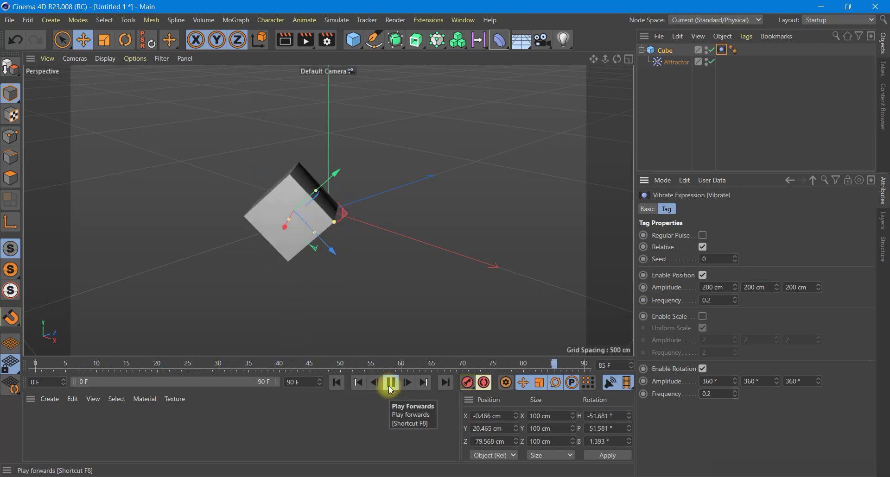
{"action": "left_click", "coordinate": [390, 383]}
{"action": "left_click", "coordinate": [337, 383]}
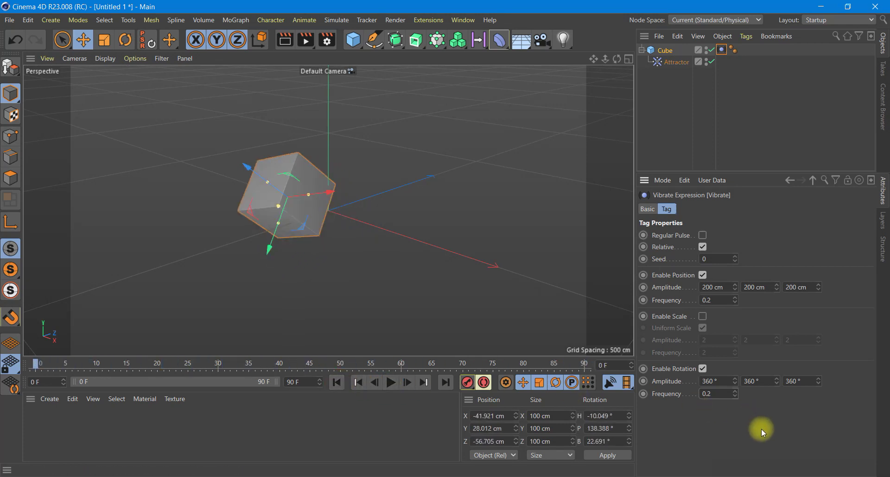
Add a sphere with a 60 cm radius and 50 segments.
{"action": "left_click", "coordinate": [353, 40]}
{"action": "left_click", "coordinate": [576, 76]}
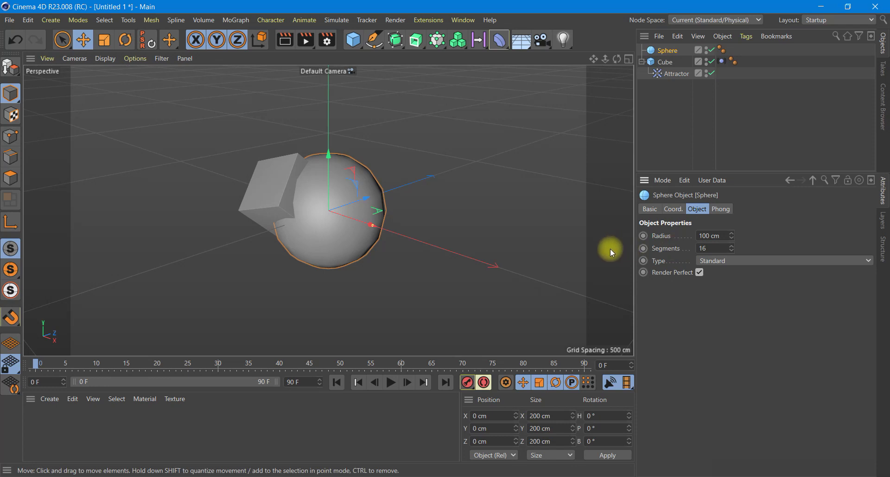
{"action": "left_click", "coordinate": [716, 236]}
{"action": "type", "text": "60"}
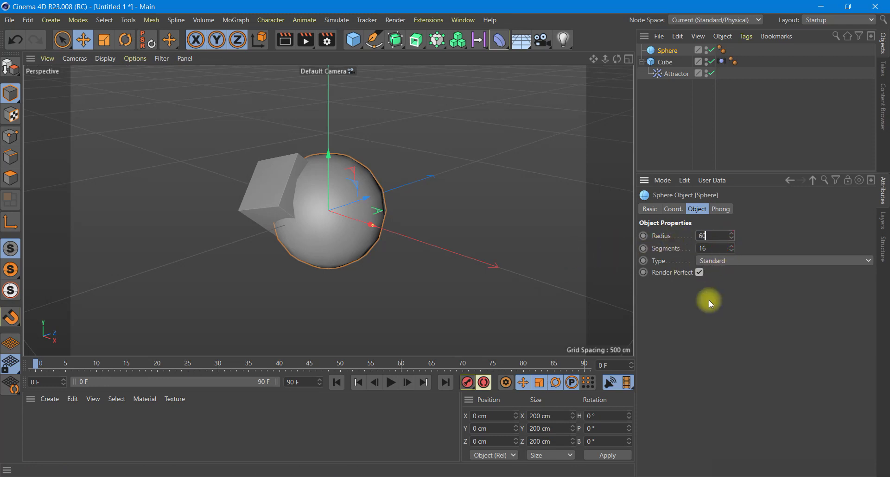
{"action": "key", "text": "Return"}
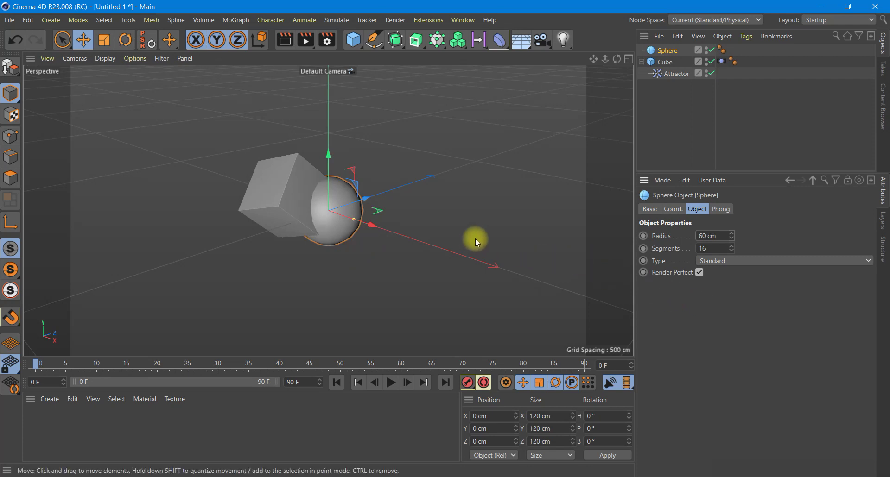
{"action": "left_click", "coordinate": [708, 249]}
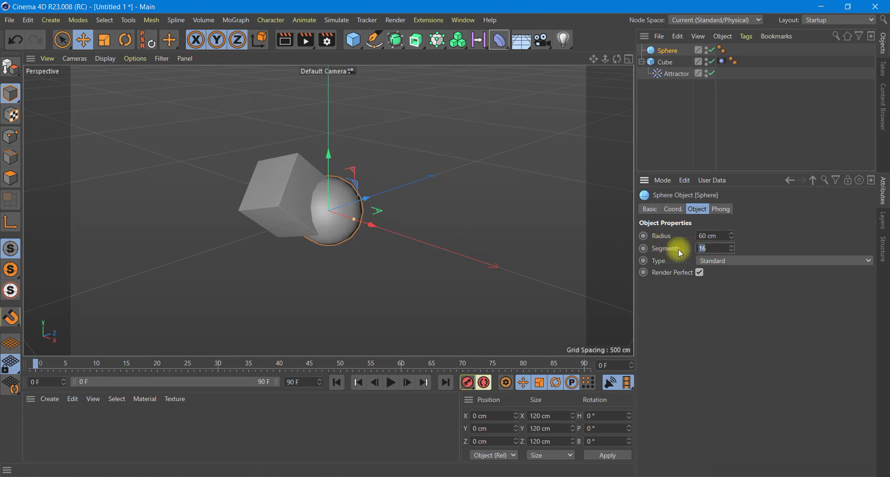
{"action": "type", "text": "50"}
{"action": "key", "text": "Return"}
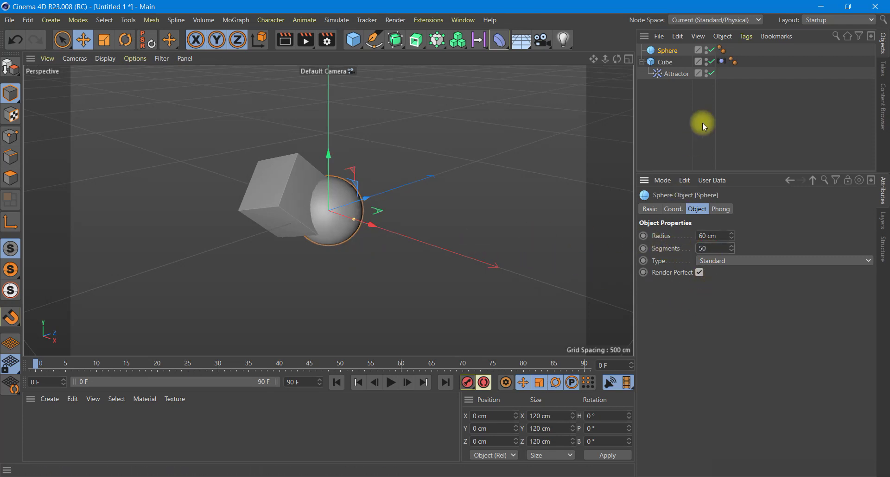
{"action": "left_click", "coordinate": [722, 61]}
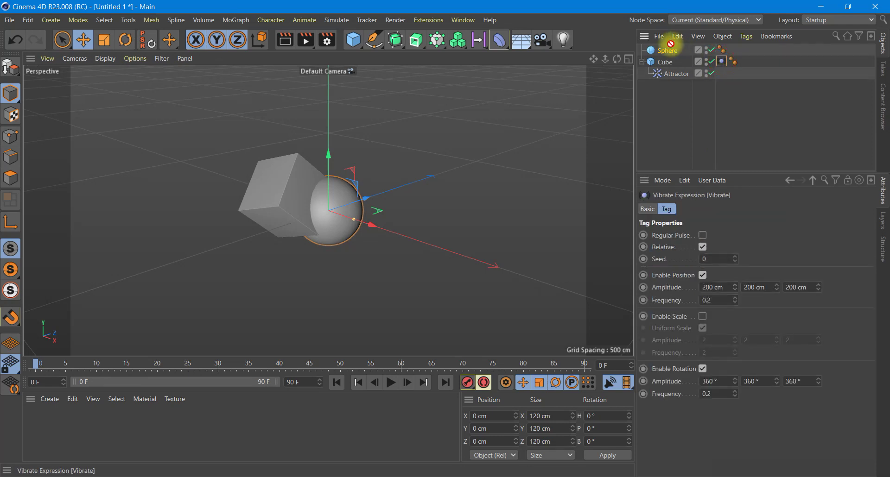
Copy the Vibrate tag with seed 1 and the Attractor onto the sphere, then preview playback.
{"action": "left_click_drag", "start_coordinate": [722, 61], "coordinate": [671, 54], "text": "ctrl"}
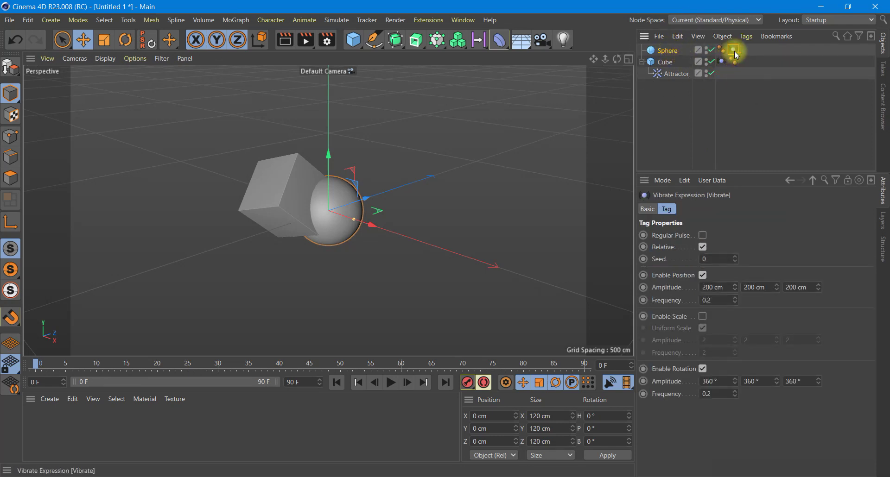
{"action": "left_click", "coordinate": [713, 258]}
{"action": "type", "text": "1"}
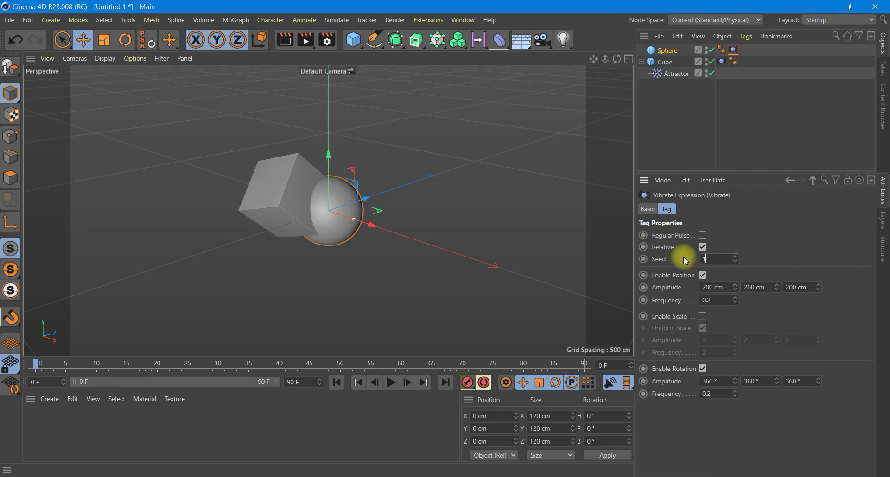
{"action": "left_click", "coordinate": [674, 75]}
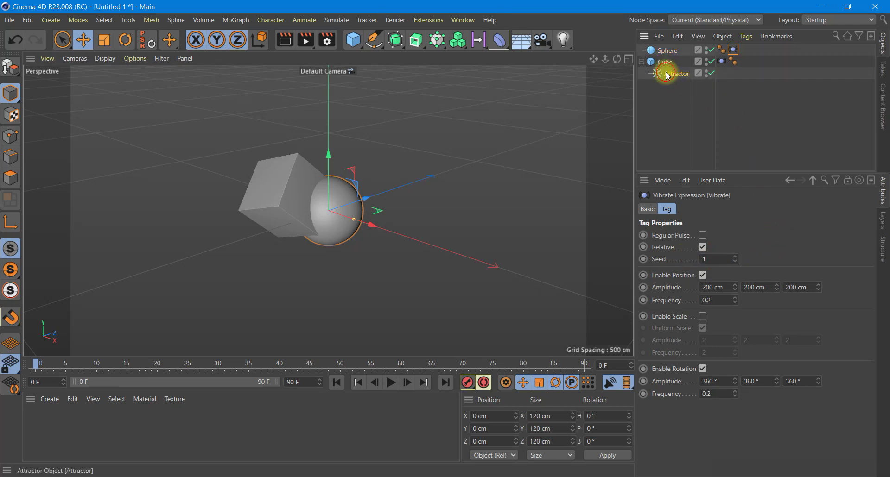
{"action": "mouse_move", "coordinate": [674, 79]}
{"action": "left_mouse_down", "text": "ctrl"}
{"action": "mouse_move", "coordinate": [673, 90]}
{"action": "mouse_move", "coordinate": [667, 58]}
{"action": "left_mouse_up", "text": "ctrl"}
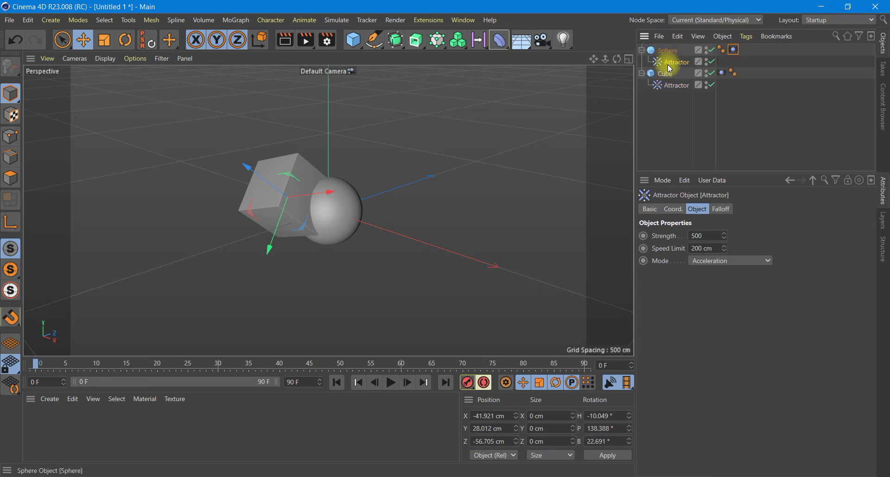
{"action": "left_click", "coordinate": [391, 383]}
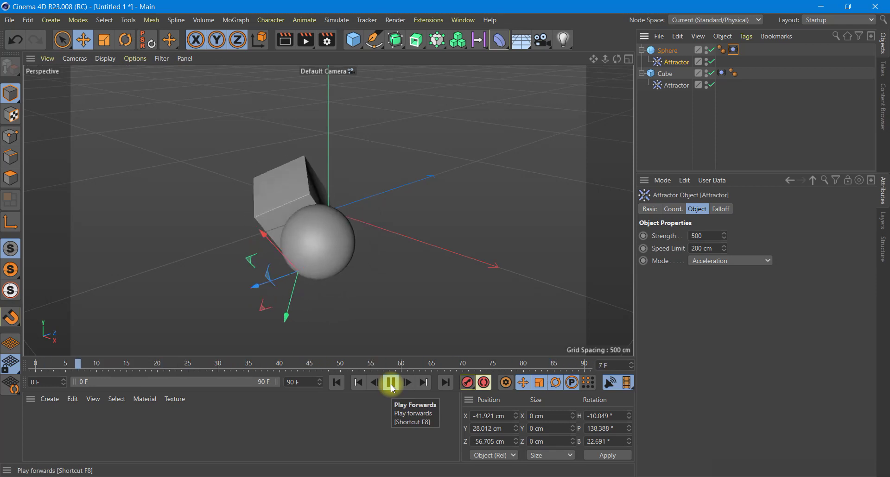
{"action": "left_click", "coordinate": [391, 384]}
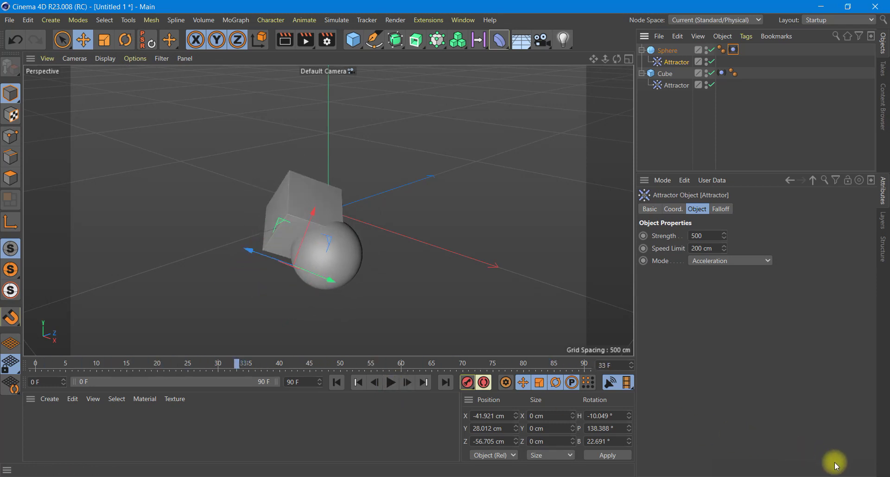
Add Cube.1 sized 600 × 700 × 600 cm and enlarge the Front viewport.
{"action": "left_click", "coordinate": [354, 42]}
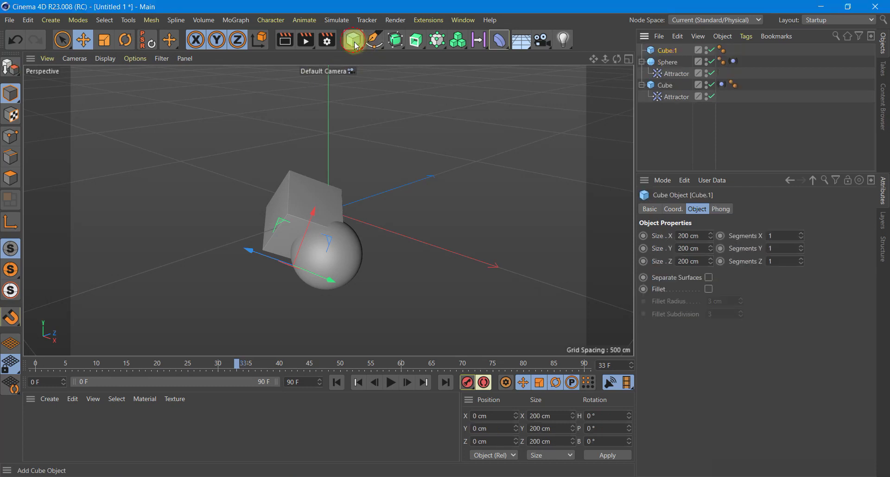
{"action": "left_click", "coordinate": [686, 236]}
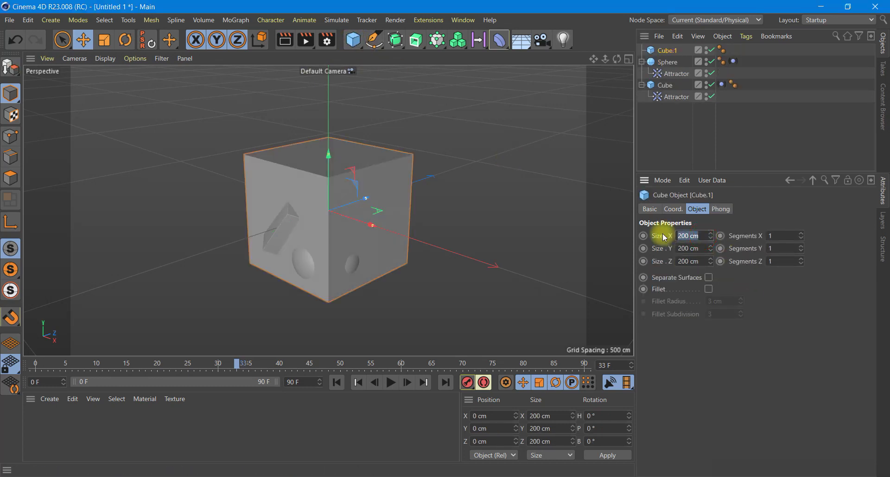
{"action": "type", "text": "600"}
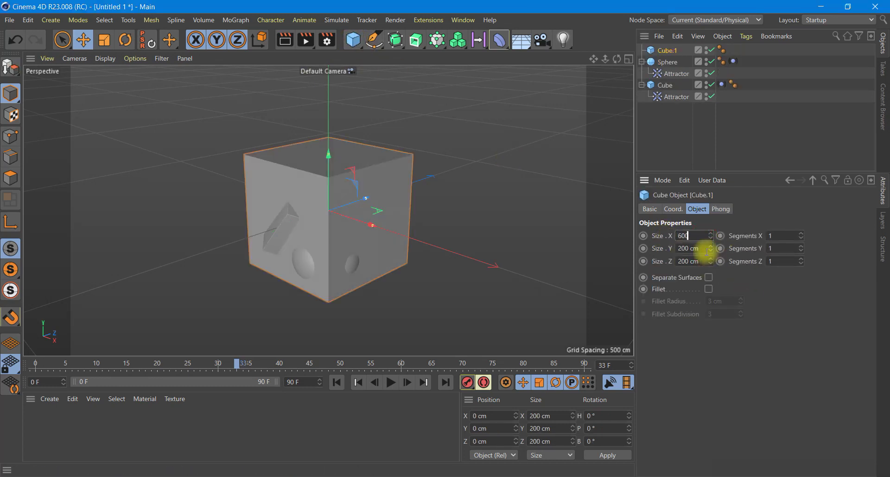
{"action": "key", "text": "Tab"}
{"action": "type", "text": "700"}
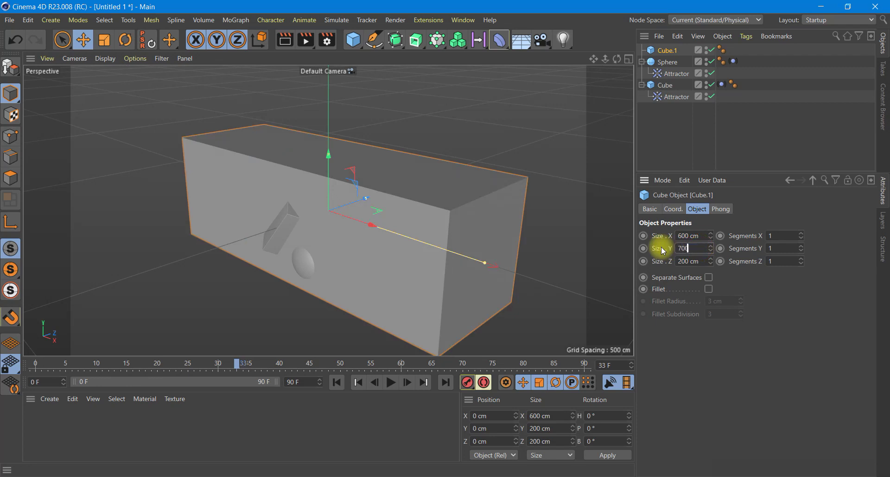
{"action": "key", "text": "Tab"}
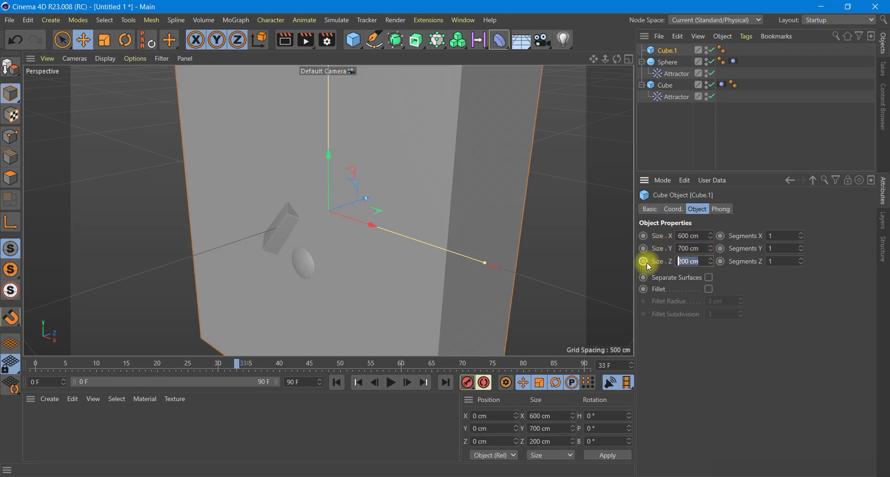
{"action": "type", "text": "600"}
{"action": "key", "text": "Return"}
{"action": "left_click", "coordinate": [628, 58]}
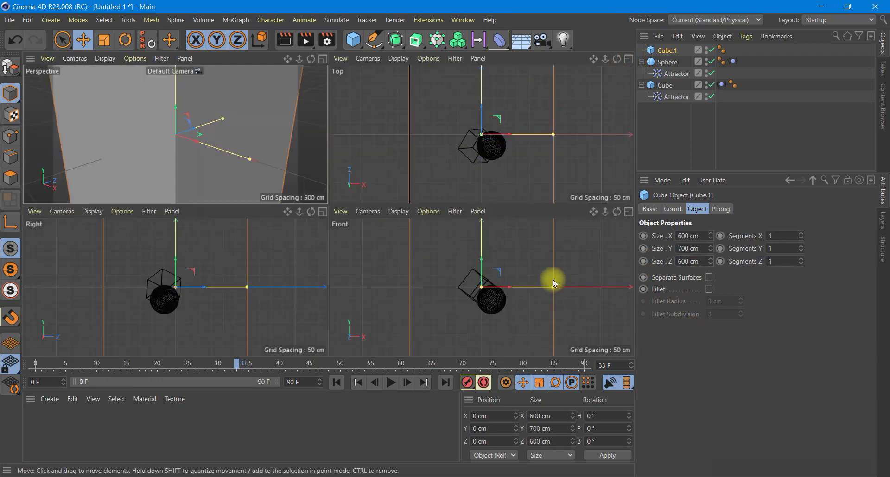
{"action": "left_click", "coordinate": [628, 212]}
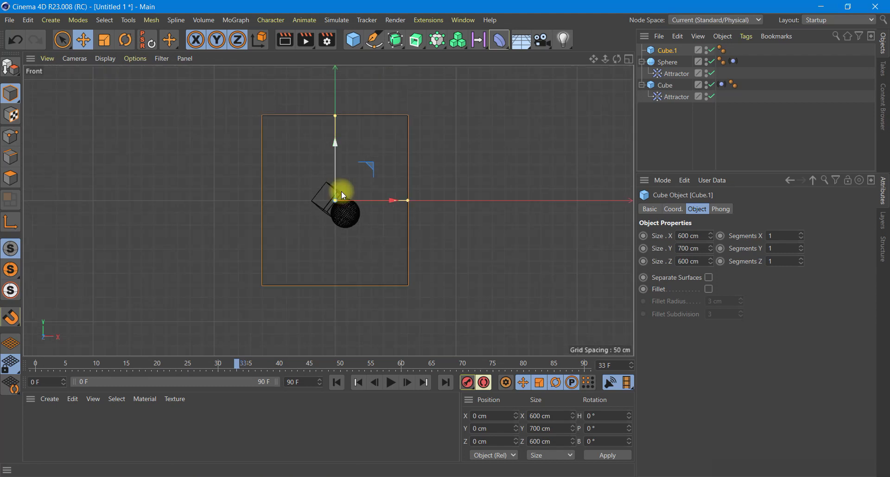
Add Cube.2 at 15 cm per side with fillet on, 1 cm radius and 3 subdivisions.
{"action": "left_click", "coordinate": [353, 40]}
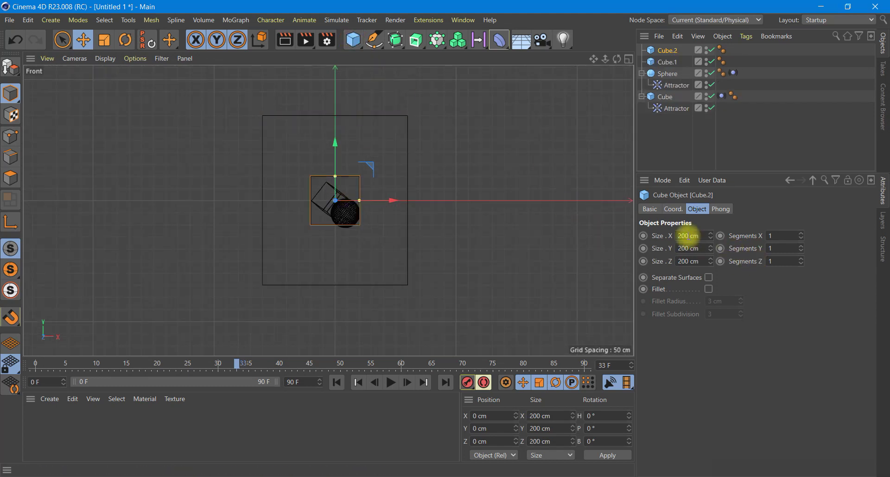
{"action": "double_click", "coordinate": [688, 235]}
{"action": "type", "text": "15"}
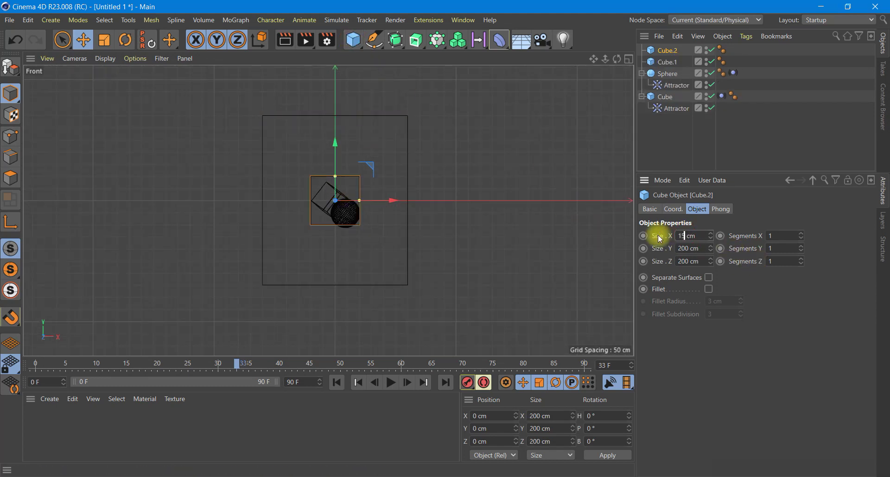
{"action": "double_click", "coordinate": [681, 248]}
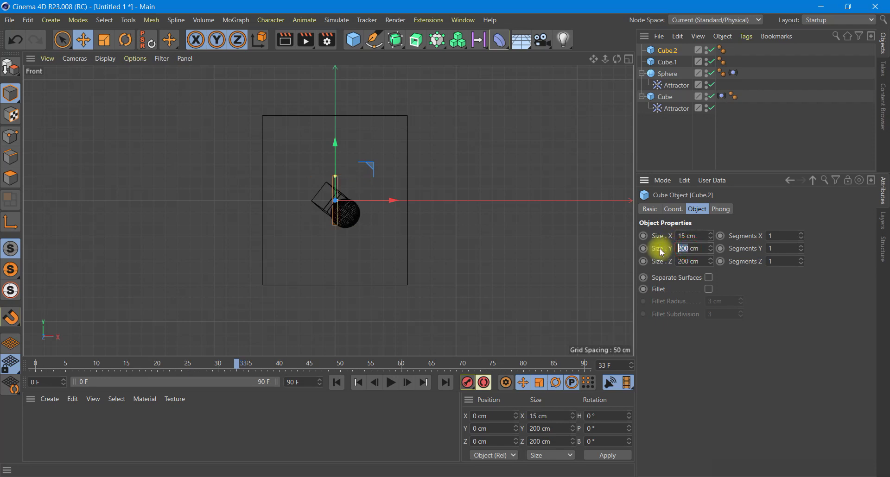
{"action": "key", "text": "BackSpace"}
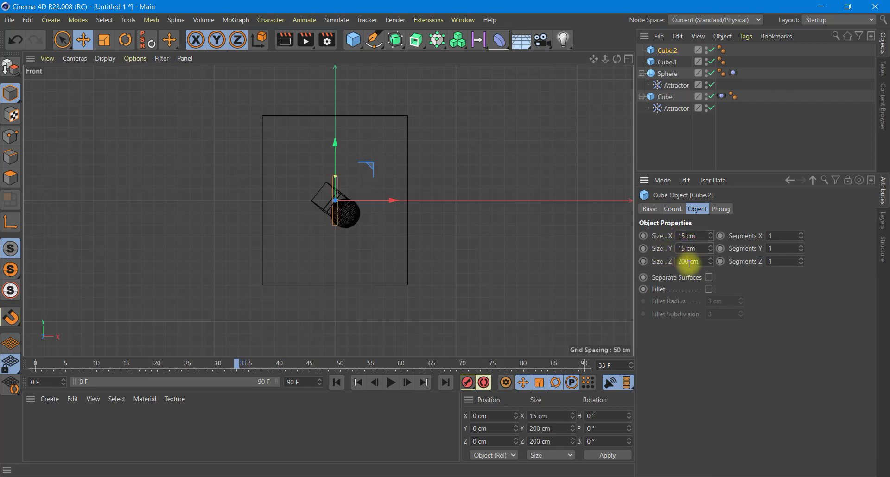
{"action": "double_click", "coordinate": [672, 262]}
{"action": "type", "text": "15"}
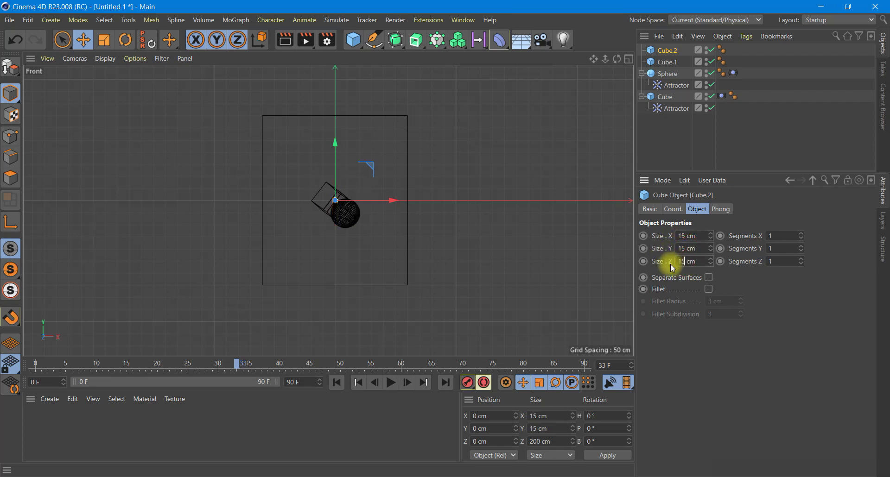
{"action": "left_click", "coordinate": [708, 290]}
{"action": "double_click", "coordinate": [723, 301]}
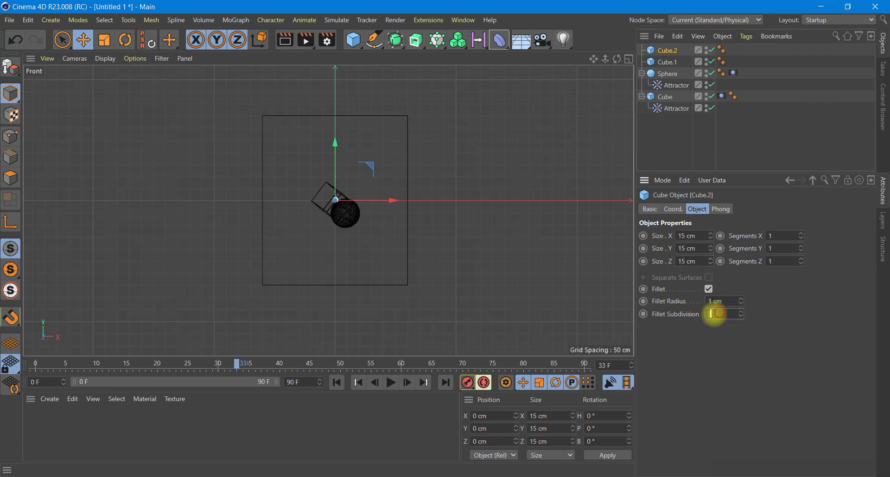
{"action": "key", "text": "Return"}
{"action": "double_click", "coordinate": [706, 316]}
{"action": "type", "text": "3"}
{"action": "key", "text": "Return"}
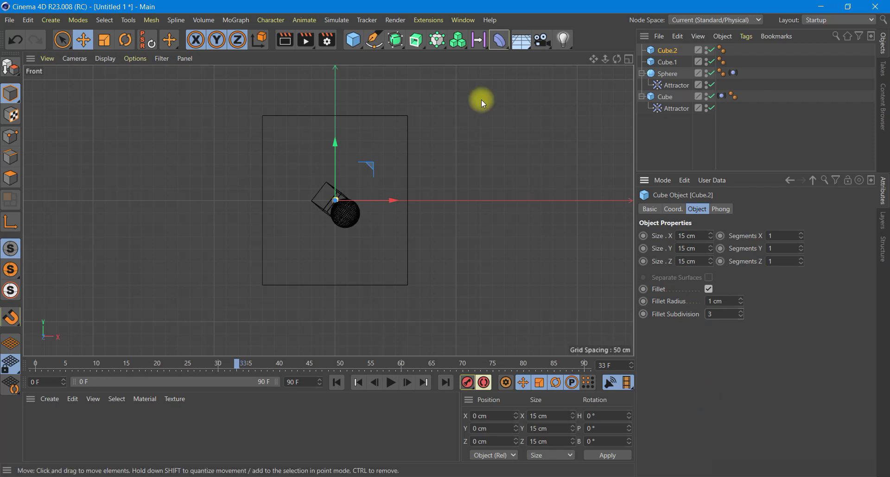
Add a Cloner with a 10×10×10 grid count and 12 cm spacing.
{"action": "left_click", "coordinate": [434, 43]}
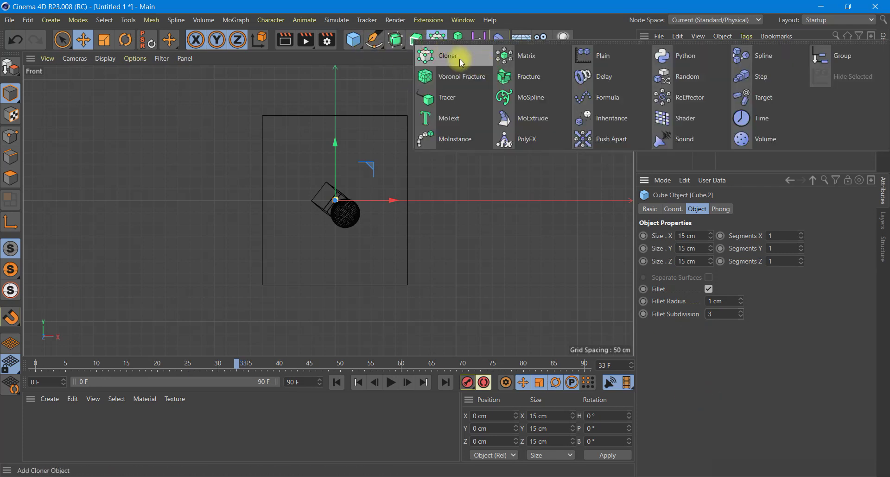
{"action": "left_click", "coordinate": [460, 59]}
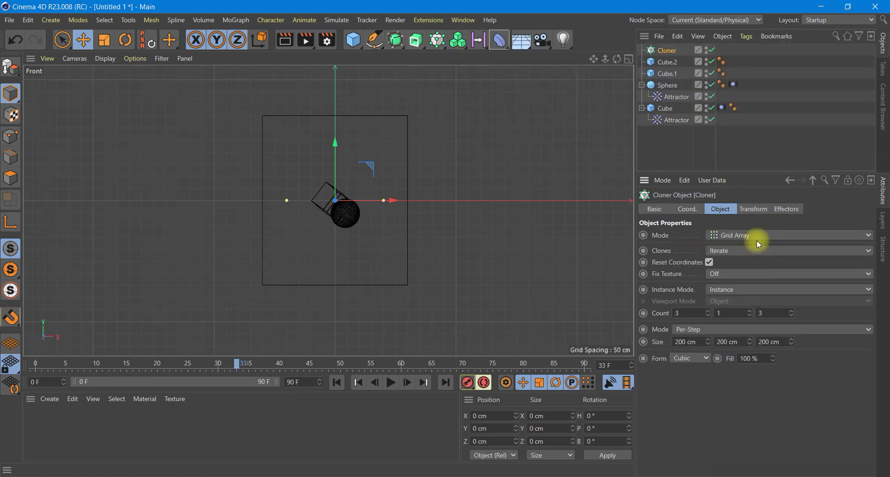
{"action": "left_click", "coordinate": [679, 313]}
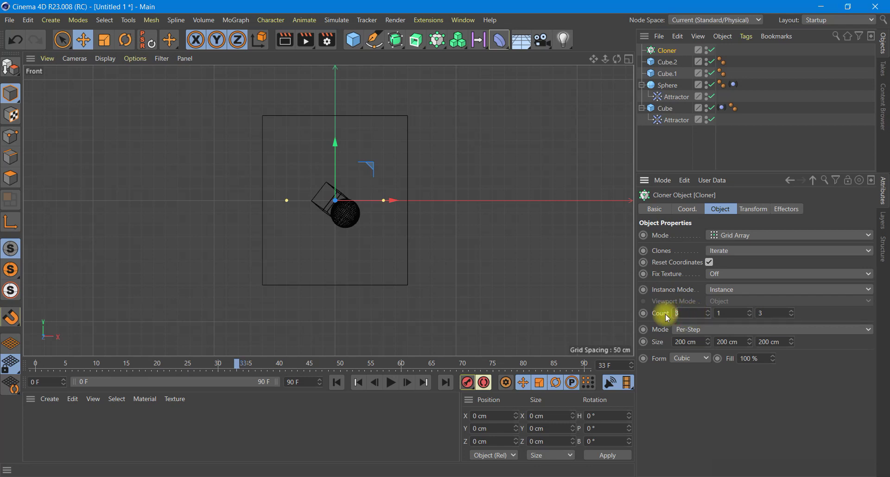
{"action": "type", "text": "10"}
{"action": "key", "text": "Tab"}
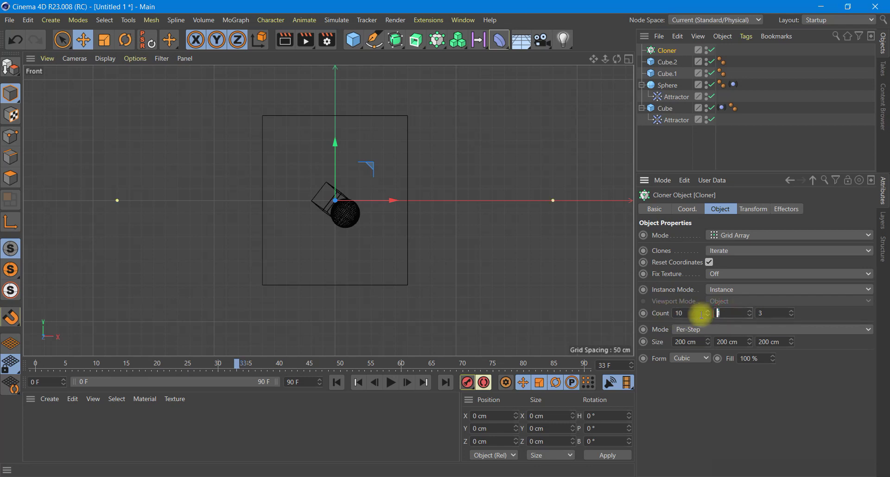
{"action": "left_click", "coordinate": [769, 314]}
{"action": "type", "text": "10"}
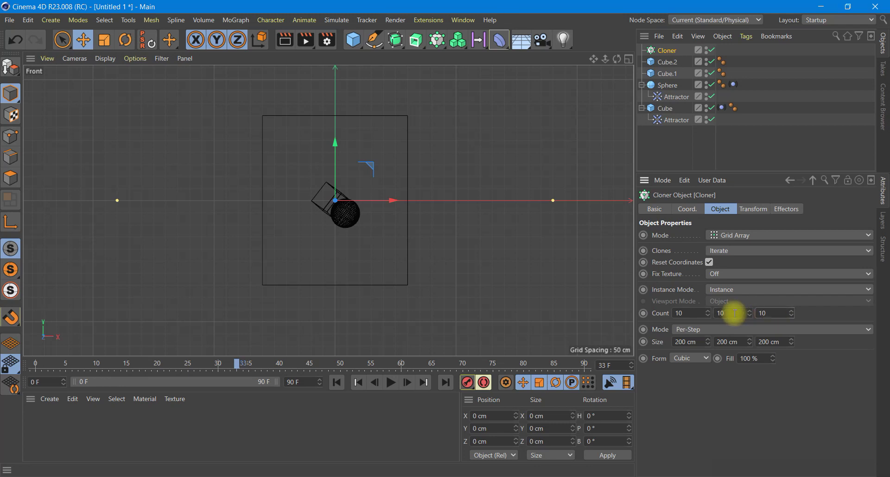
{"action": "key", "text": "Tab"}
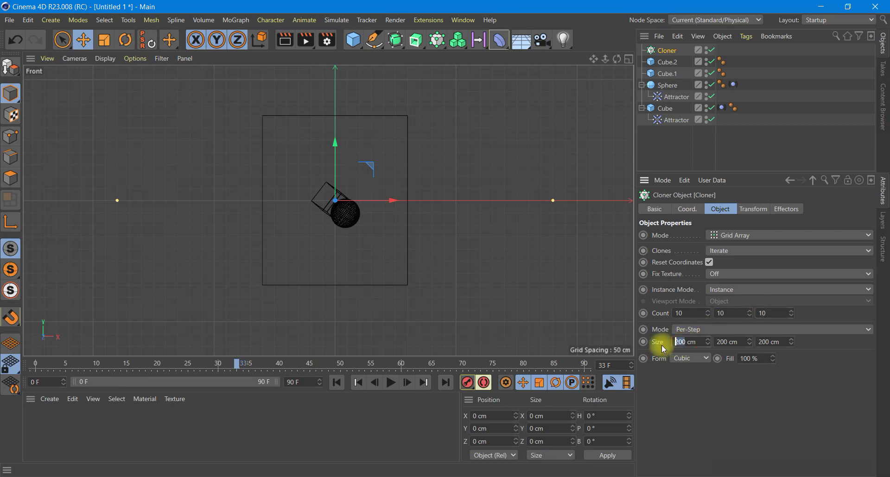
{"action": "type", "text": "1"}
{"action": "key", "text": "Tab"}
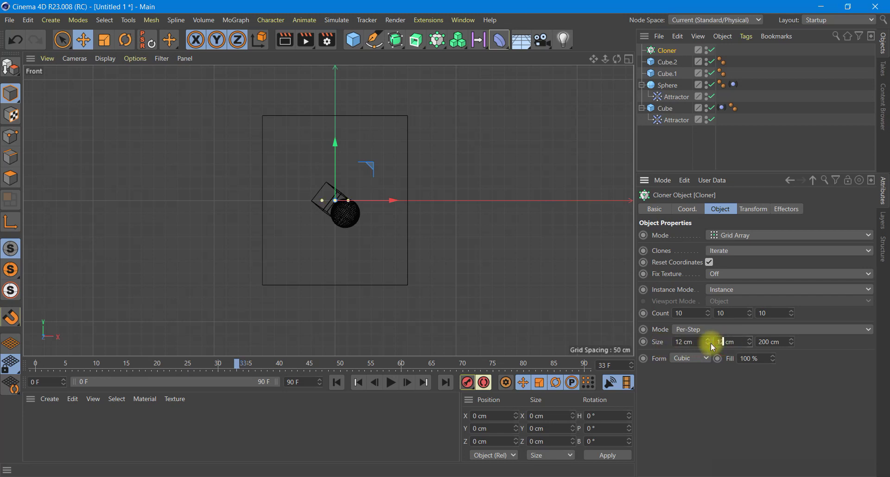
{"action": "type", "text": "12"}
{"action": "left_click", "coordinate": [767, 341]}
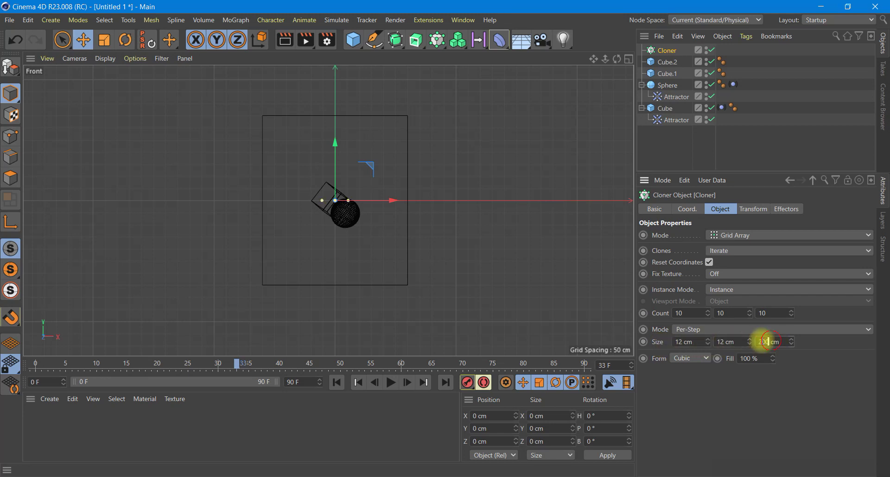
{"action": "left_click_drag", "start_coordinate": [767, 342], "coordinate": [742, 342]}
{"action": "type", "text": "12"}
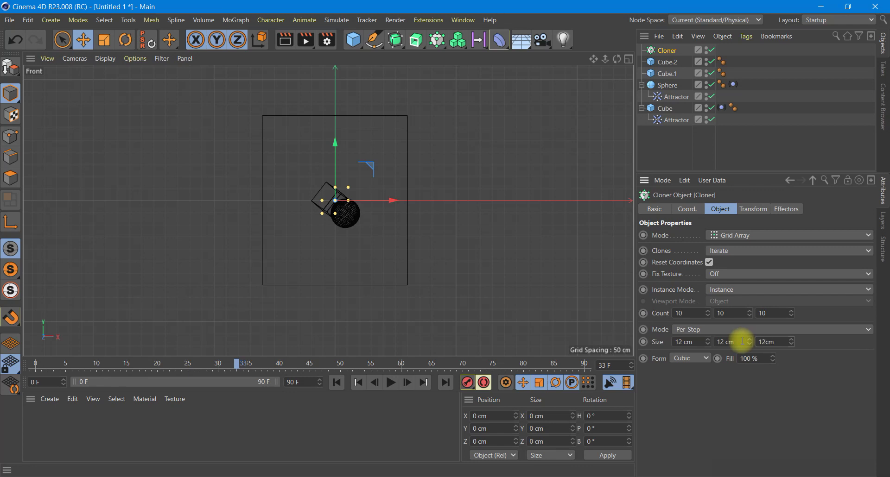
{"action": "key", "text": "Return"}
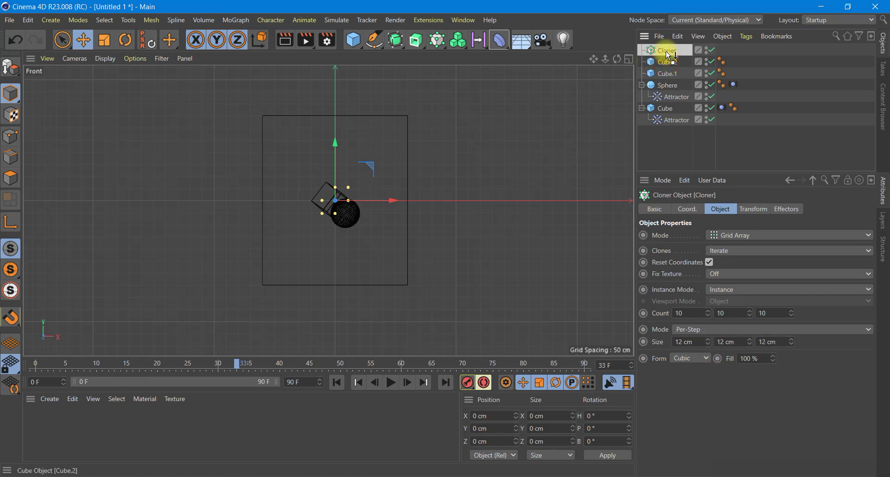
Place Cube.2 inside the Cloner and raise the clone grid to about 262 cm.
{"action": "left_click_drag", "start_coordinate": [667, 53], "coordinate": [668, 51]}
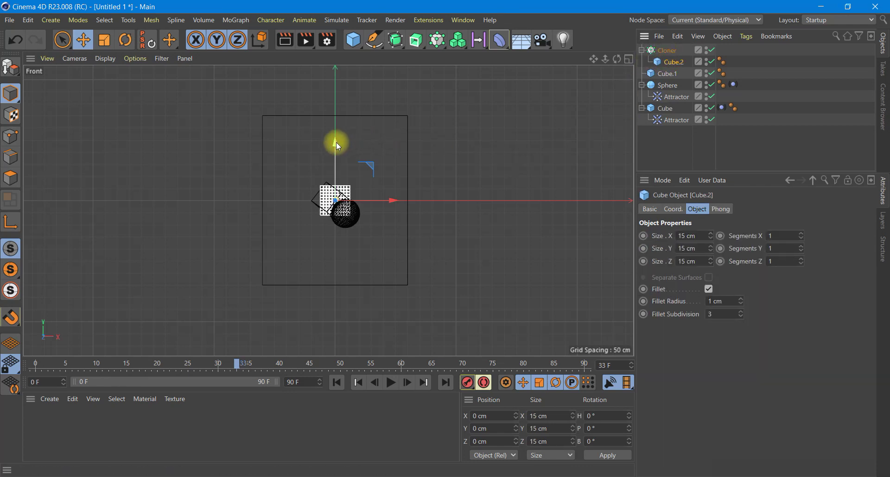
{"action": "left_click_drag", "start_coordinate": [337, 145], "coordinate": [335, 112]}
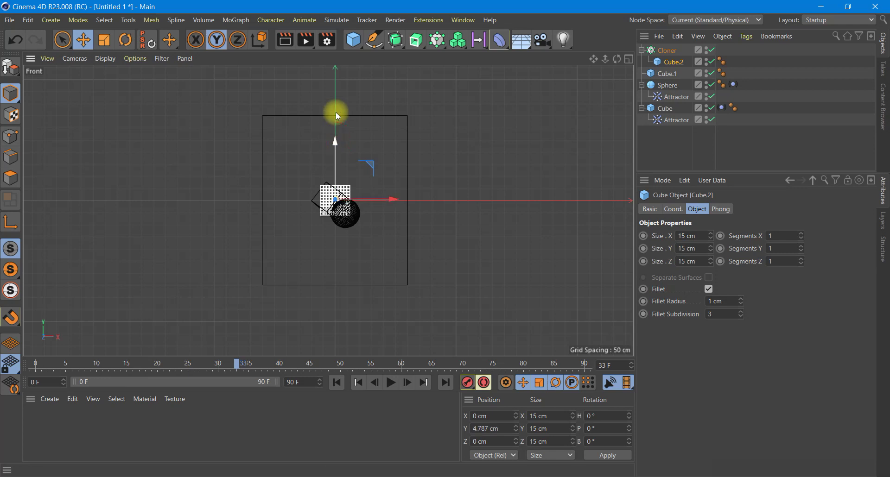
{"action": "left_click", "coordinate": [11, 40]}
{"action": "left_click", "coordinate": [666, 50]}
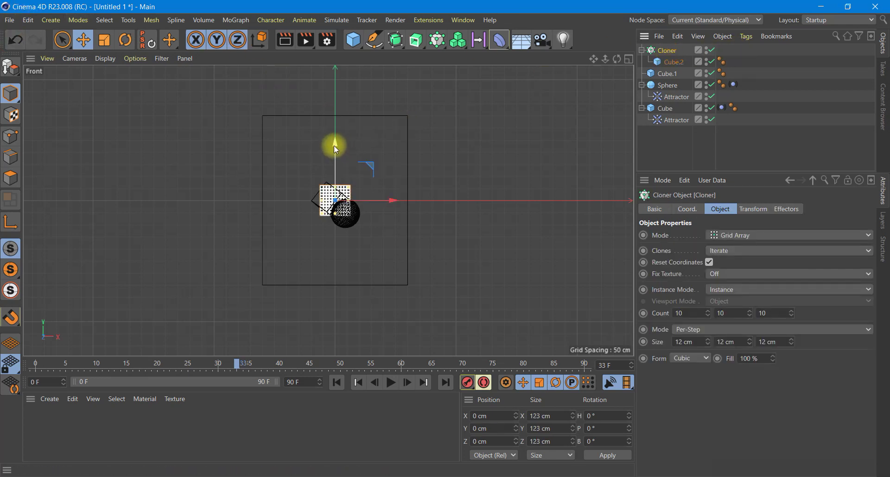
{"action": "left_click_drag", "start_coordinate": [334, 146], "coordinate": [340, 82]}
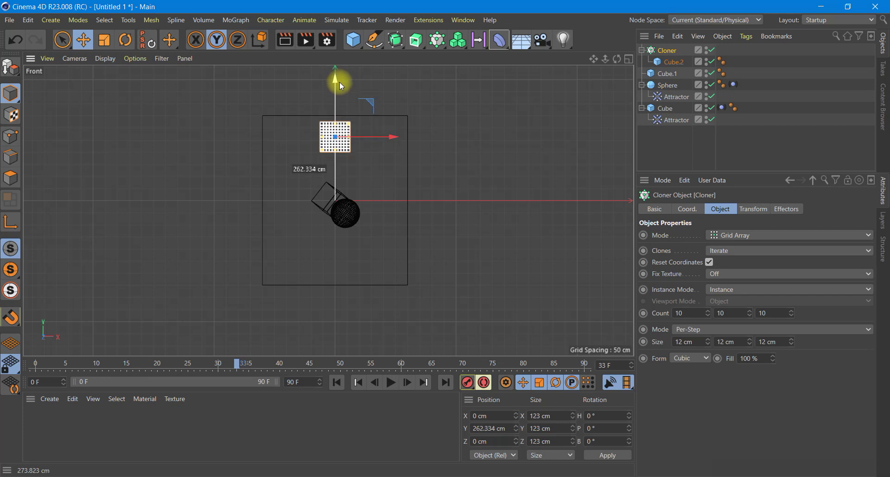
Tag Cube.1 as a Collider Body: Bounce 50, Friction 30, Static Mesh shape, hidden in viewport.
{"action": "right_click", "coordinate": [674, 79]}
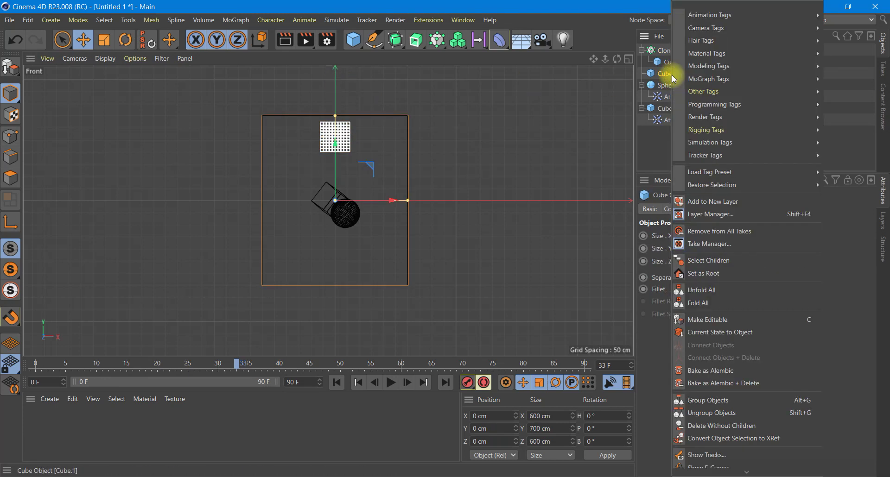
{"action": "mouse_move", "coordinate": [705, 143]}
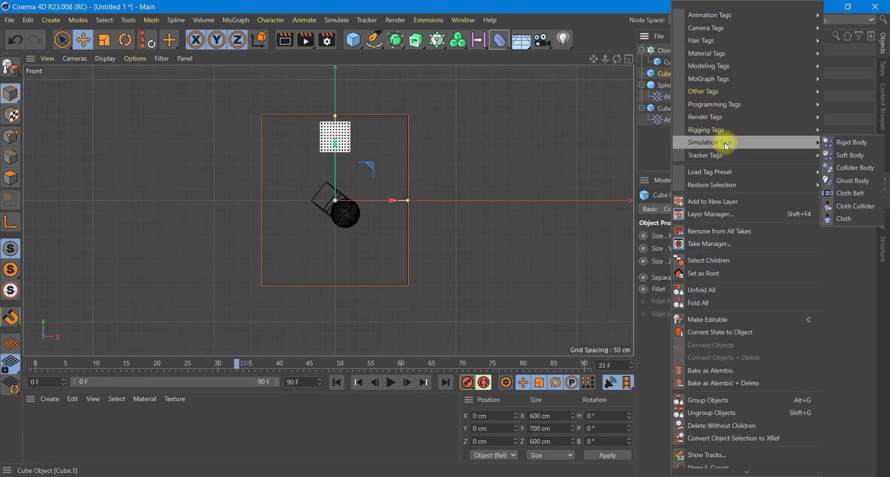
{"action": "left_click", "coordinate": [846, 170]}
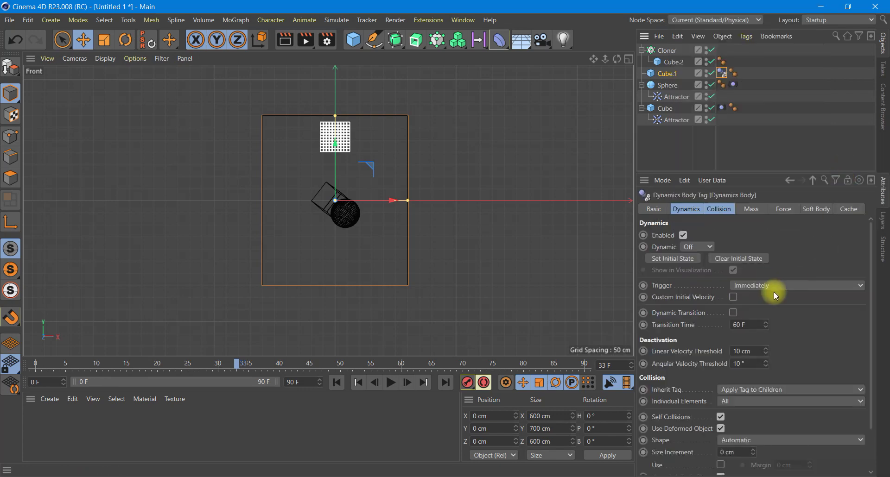
{"action": "left_click", "coordinate": [715, 212]}
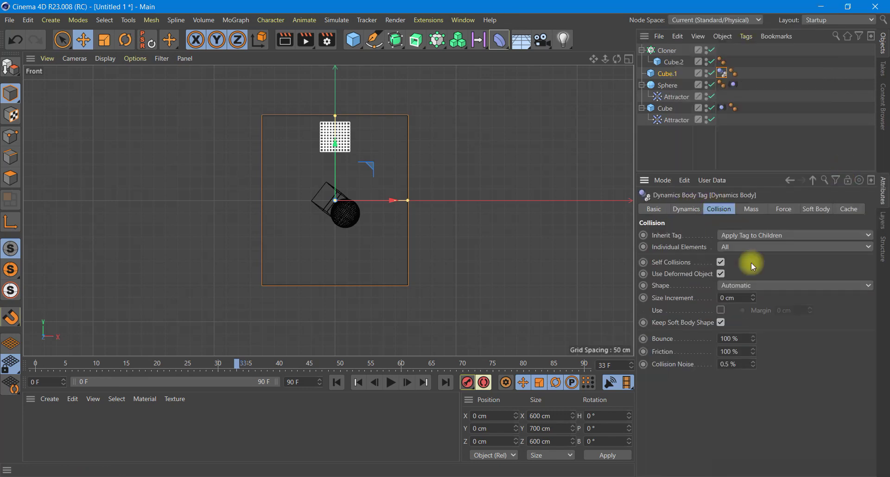
{"action": "left_click", "coordinate": [735, 339]}
{"action": "type", "text": "50"}
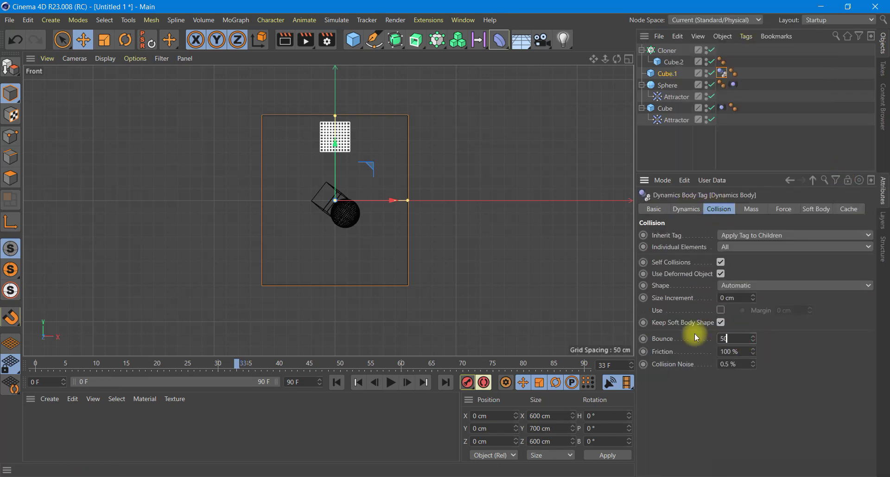
{"action": "left_click", "coordinate": [723, 353]}
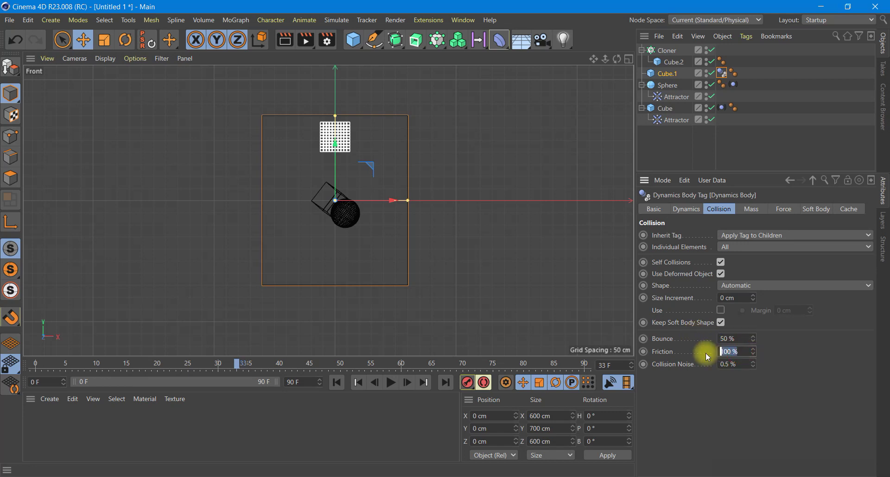
{"action": "type", "text": "30"}
{"action": "left_click", "coordinate": [785, 286]}
{"action": "left_click", "coordinate": [758, 415]}
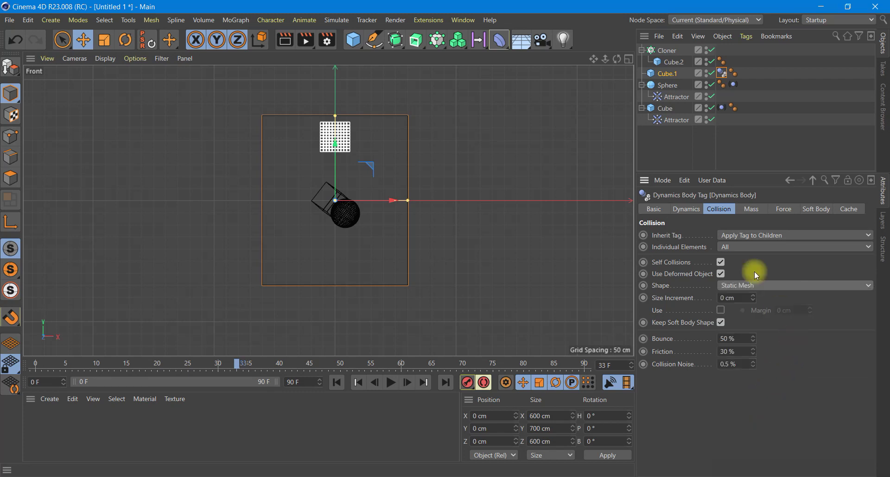
{"action": "left_click", "coordinate": [706, 73]}
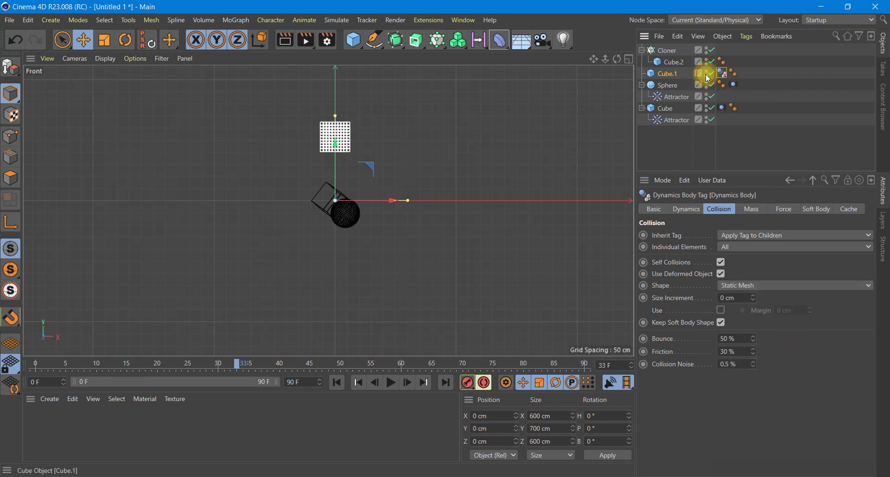
Maximise the Perspective view, play the simulation from the start, then stop and rewind to frame 0.
{"action": "left_click", "coordinate": [628, 59]}
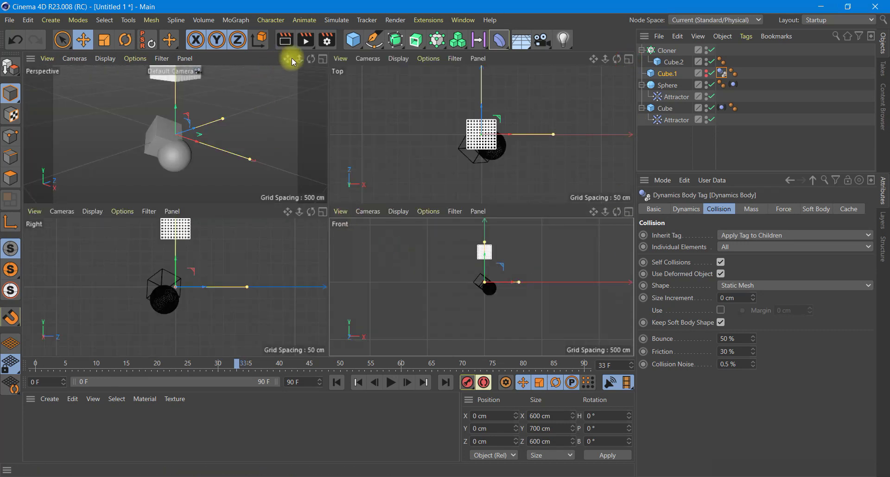
{"action": "left_click", "coordinate": [322, 59]}
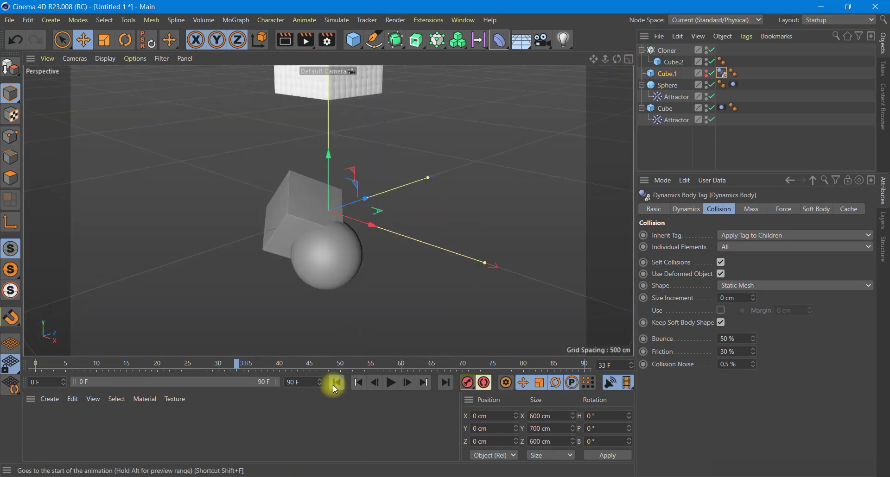
{"action": "left_click", "coordinate": [334, 384]}
{"action": "left_click", "coordinate": [392, 383]}
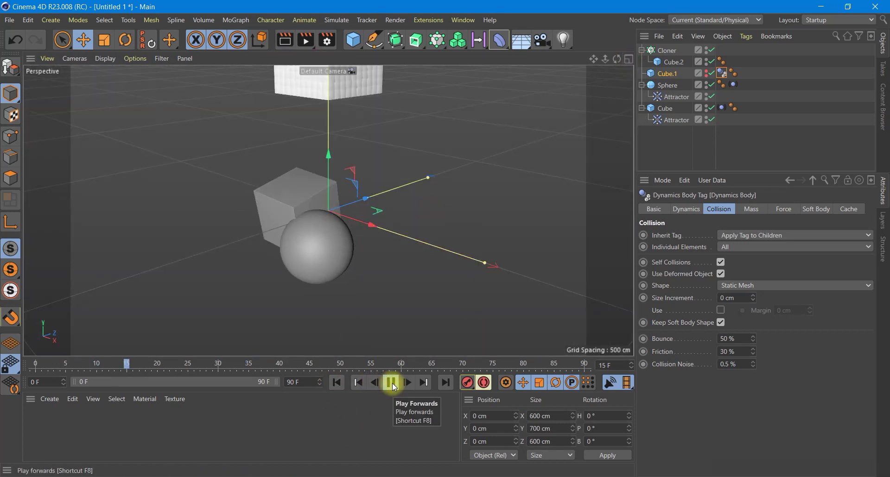
{"action": "left_click", "coordinate": [392, 384]}
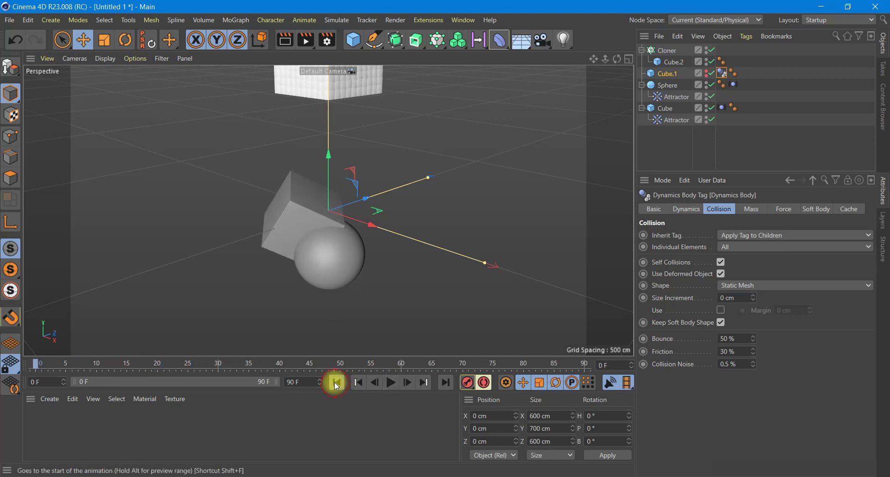
{"action": "left_click", "coordinate": [336, 384]}
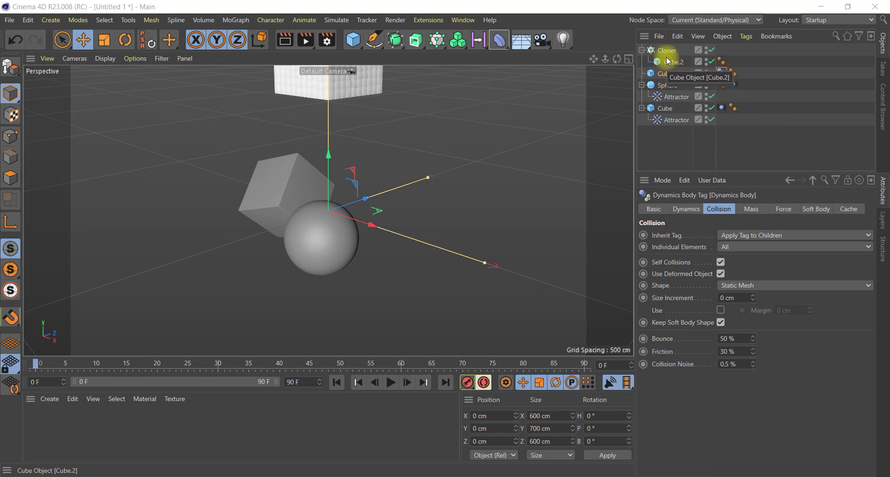
Duplicate the Cloner as Cloner.1 and delete the copied cubes.
{"action": "left_click", "coordinate": [647, 54]}
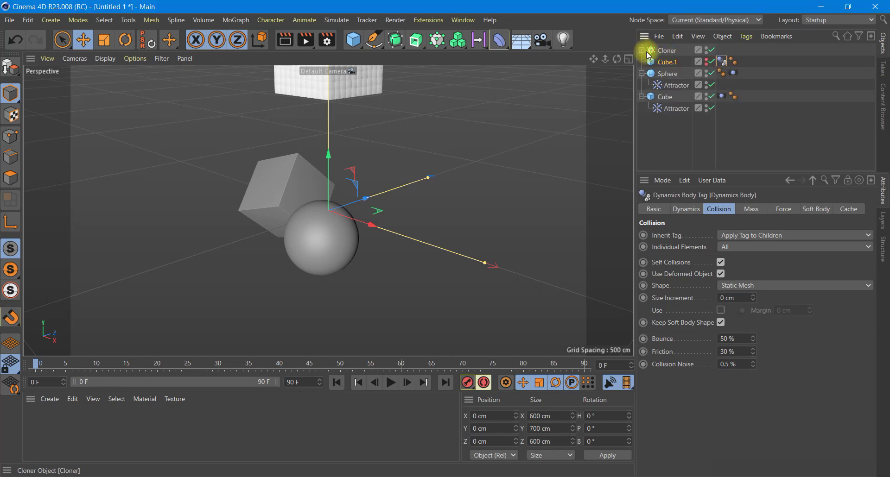
{"action": "left_click_drag", "start_coordinate": [664, 52], "coordinate": [663, 121], "text": "ctrl"}
{"action": "left_click", "coordinate": [667, 124]}
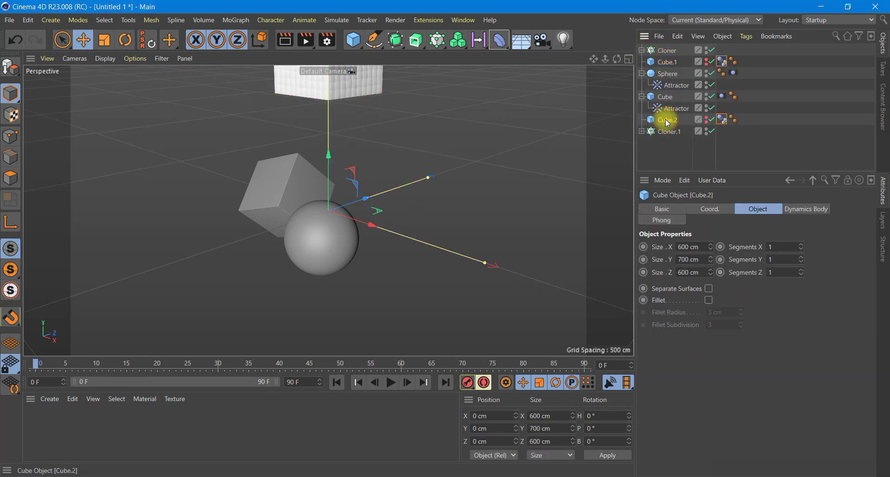
{"action": "key", "text": "Delete"}
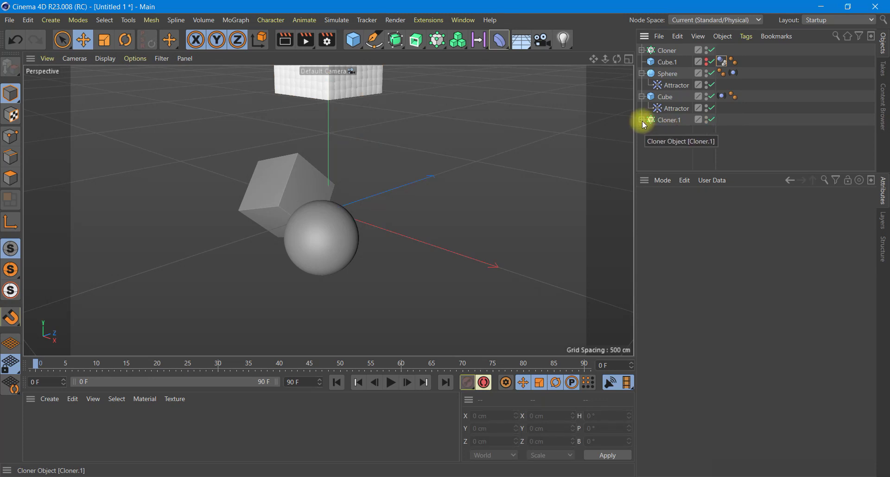
{"action": "left_click", "coordinate": [642, 121]}
{"action": "key", "text": "Delete"}
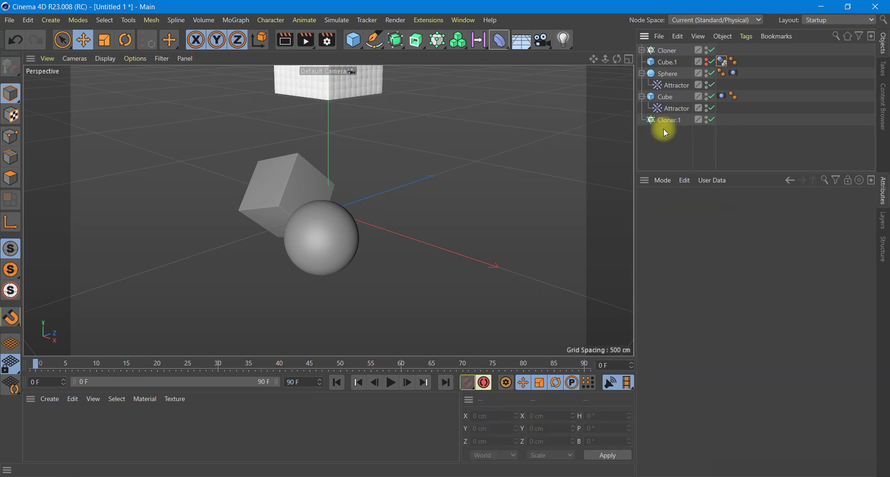
Add a Sphere with a 10 cm radius and place Sphere.1 under Cloner.1.
{"action": "left_click", "coordinate": [353, 40]}
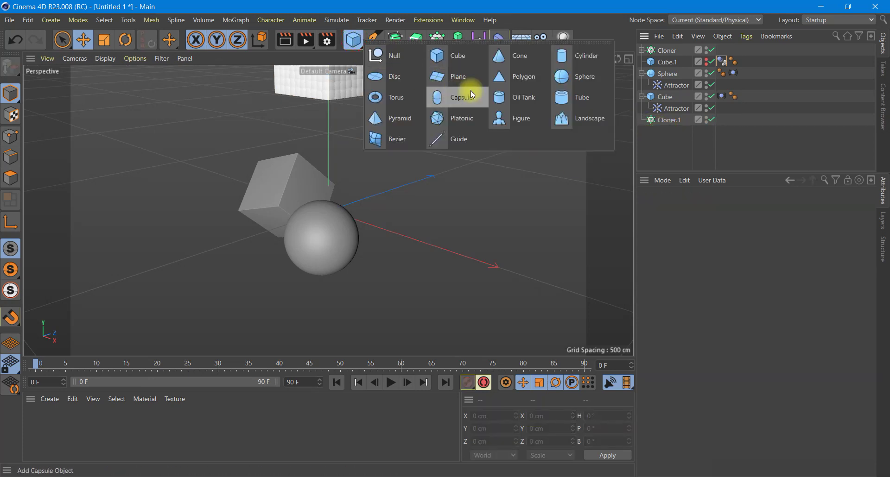
{"action": "left_click", "coordinate": [569, 78]}
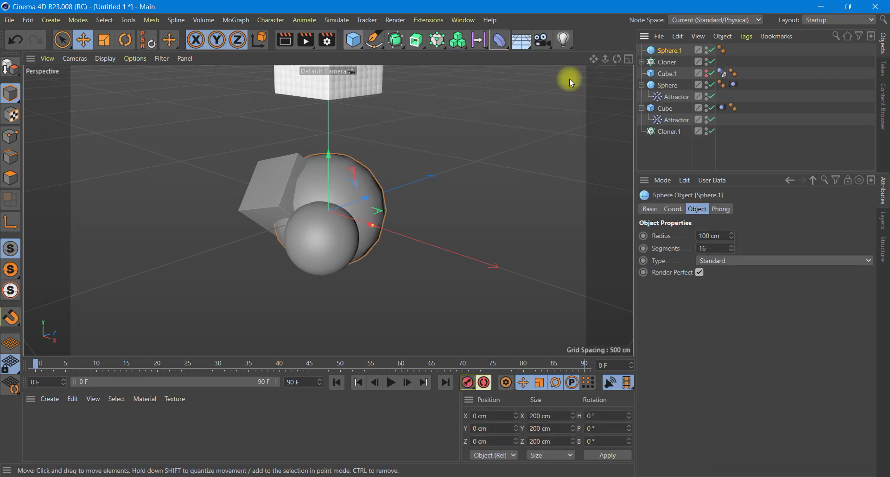
{"action": "left_click", "coordinate": [709, 235]}
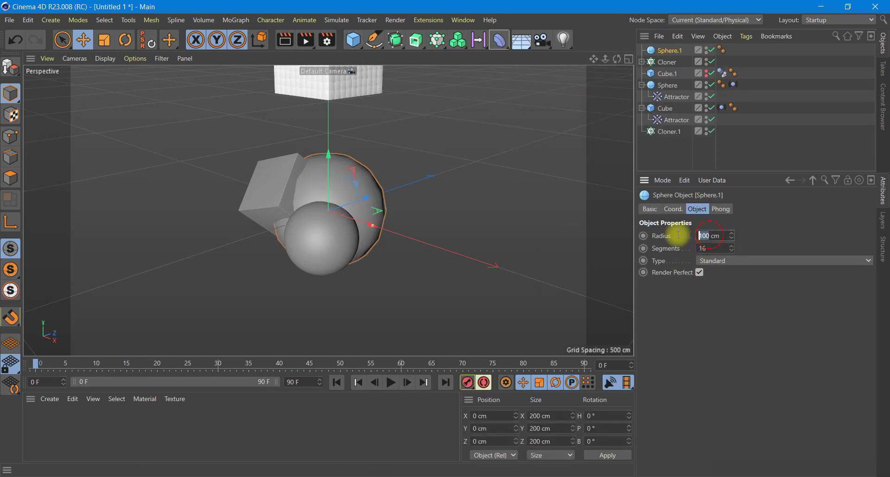
{"action": "type", "text": "10"}
{"action": "key", "text": "Return"}
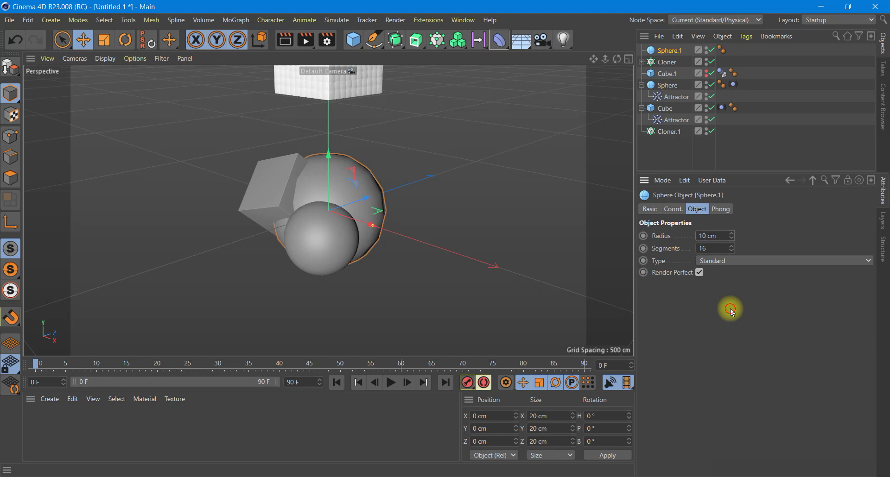
{"action": "left_click_drag", "start_coordinate": [667, 50], "coordinate": [670, 131]}
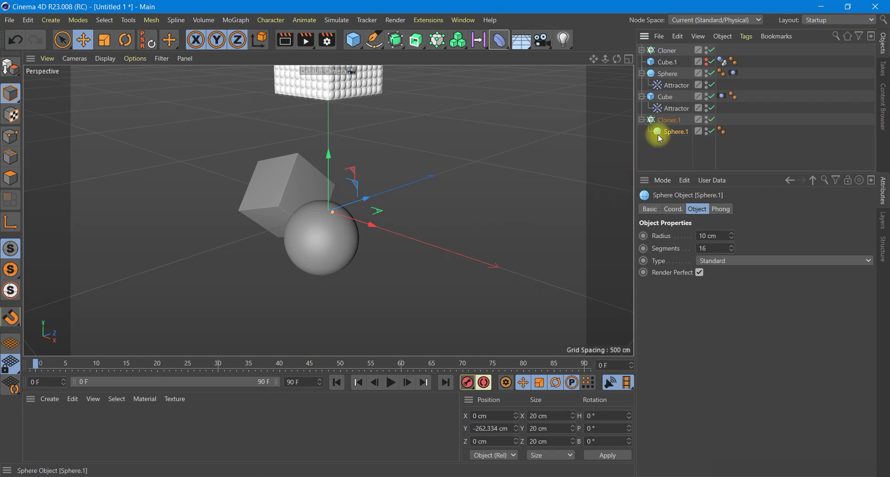
{"action": "right_click", "coordinate": [667, 52]}
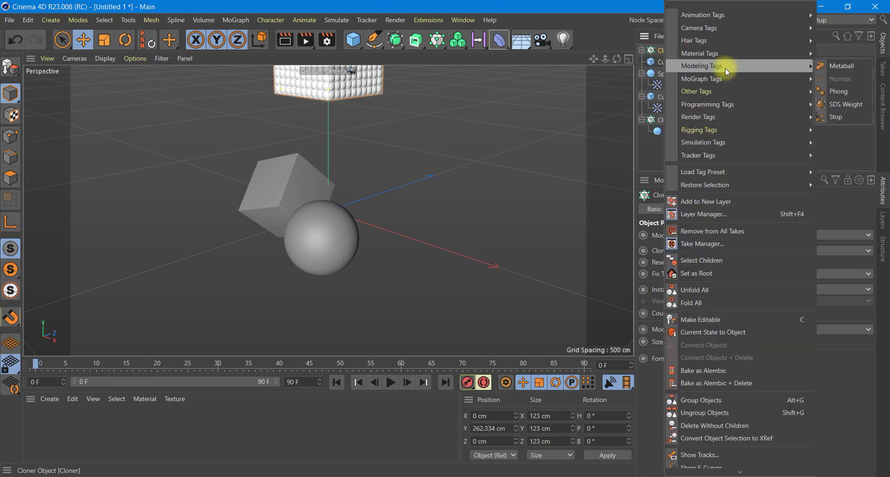
{"action": "mouse_move", "coordinate": [704, 141]}
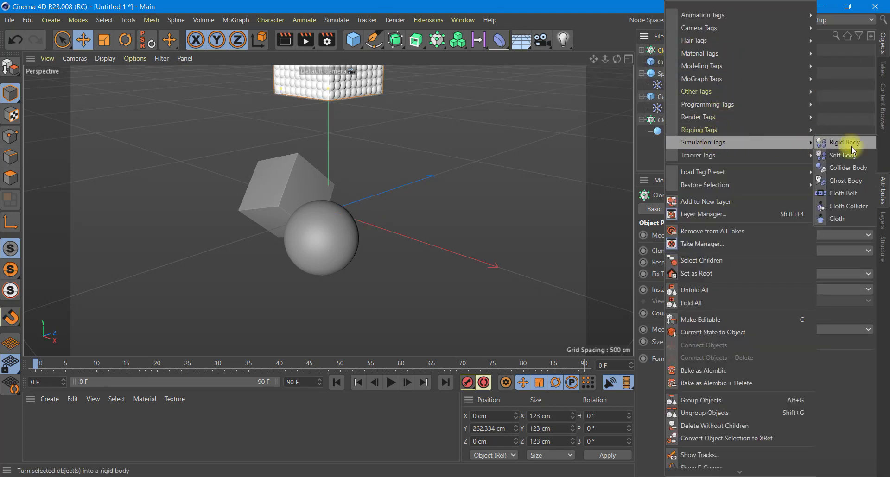
Make the Cloner's cubes a Rigid Body with Bounce 50% and Friction 30%.
{"action": "left_click", "coordinate": [842, 150]}
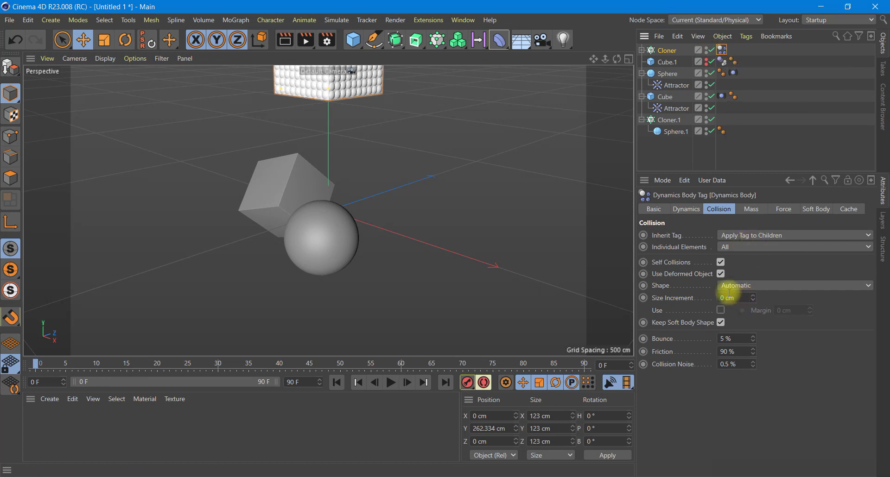
{"action": "left_click", "coordinate": [735, 340]}
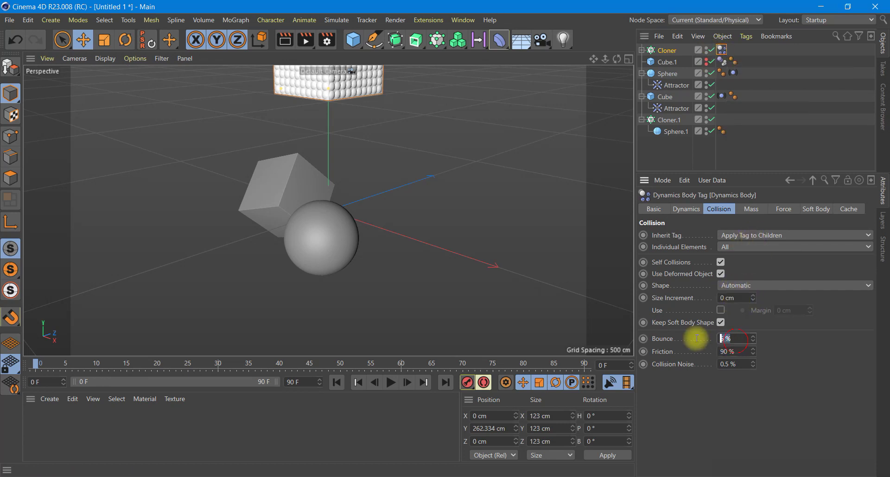
{"action": "type", "text": "50"}
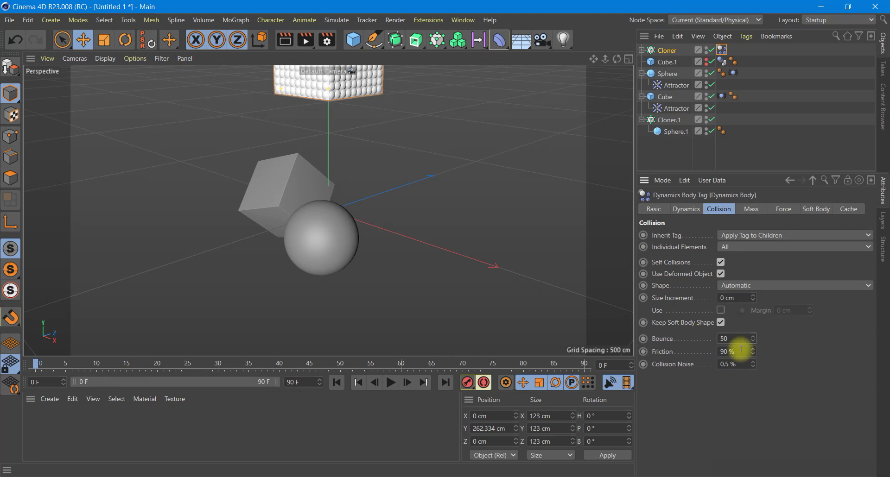
{"action": "type", "text": "30"}
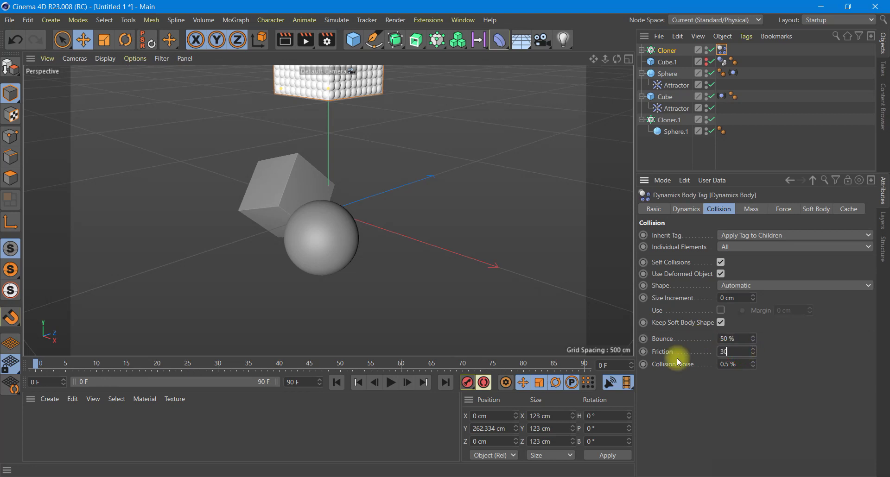
{"action": "left_click", "coordinate": [792, 382]}
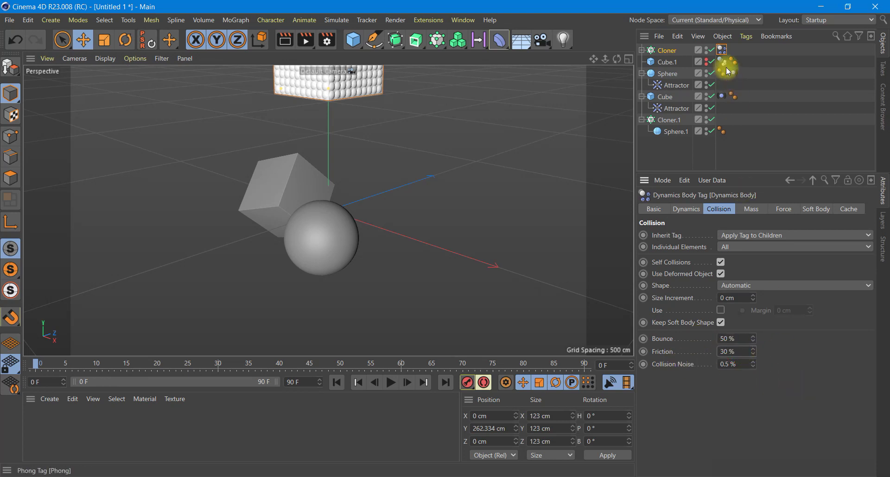
{"action": "left_click_drag", "start_coordinate": [727, 71], "coordinate": [679, 121]}
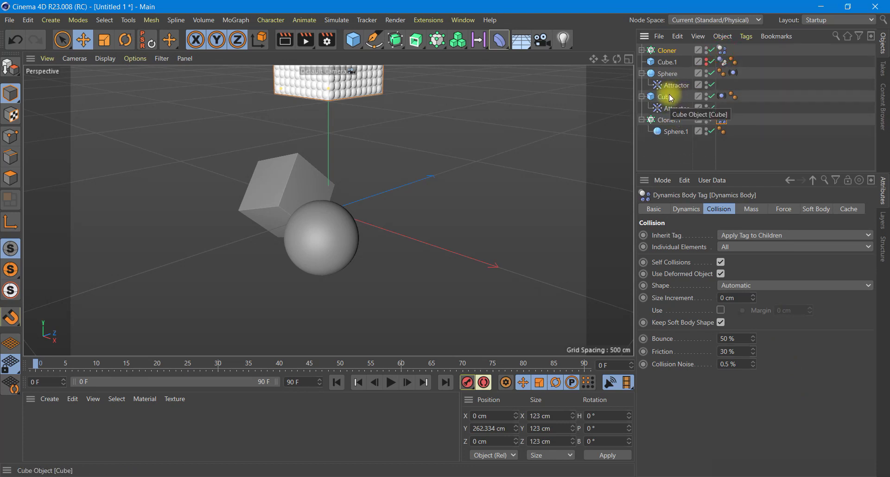
{"action": "left_click", "coordinate": [669, 74]}
Give the Sphere a Rigid Body tag with 50% bounce and copy that tag onto Cube.
{"action": "right_click", "coordinate": [669, 74]}
{"action": "mouse_move", "coordinate": [708, 143]}
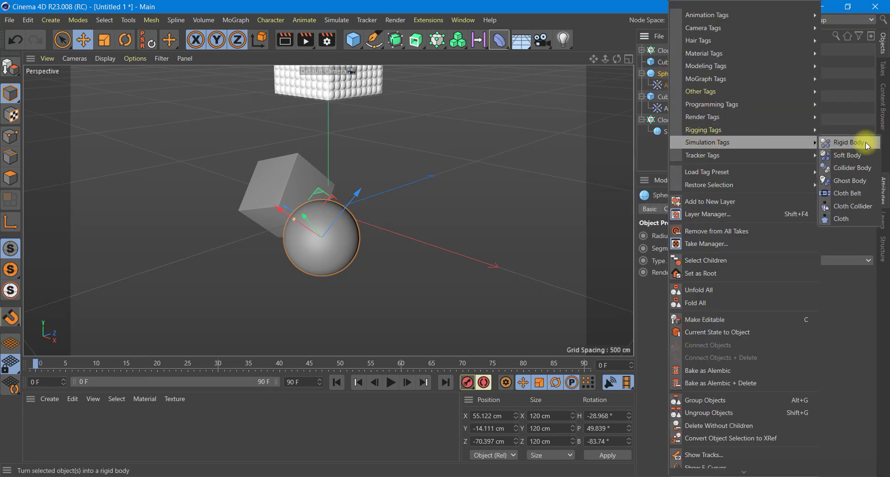
{"action": "left_click", "coordinate": [849, 168]}
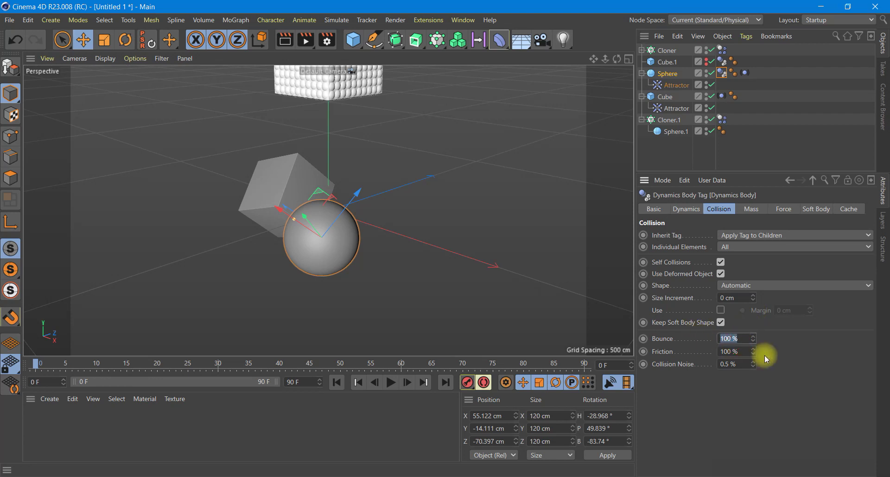
{"action": "type", "text": "50"}
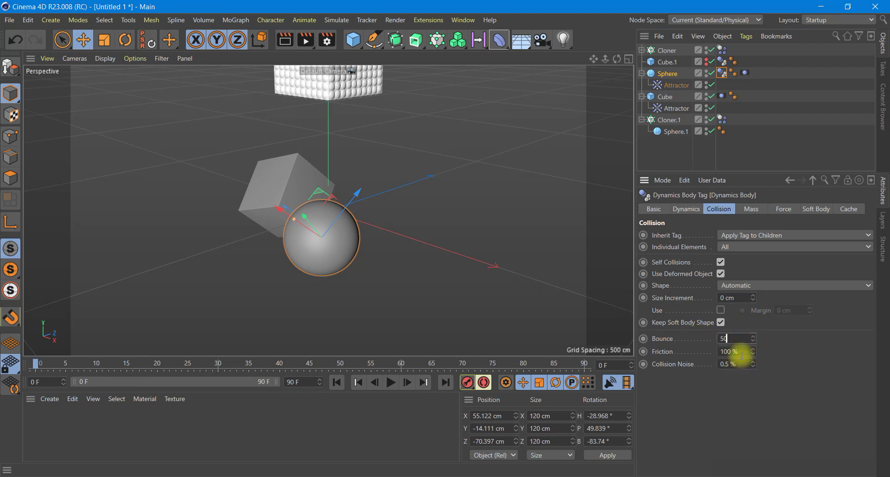
{"action": "key", "text": "Tab"}
{"action": "type", "text": "30"}
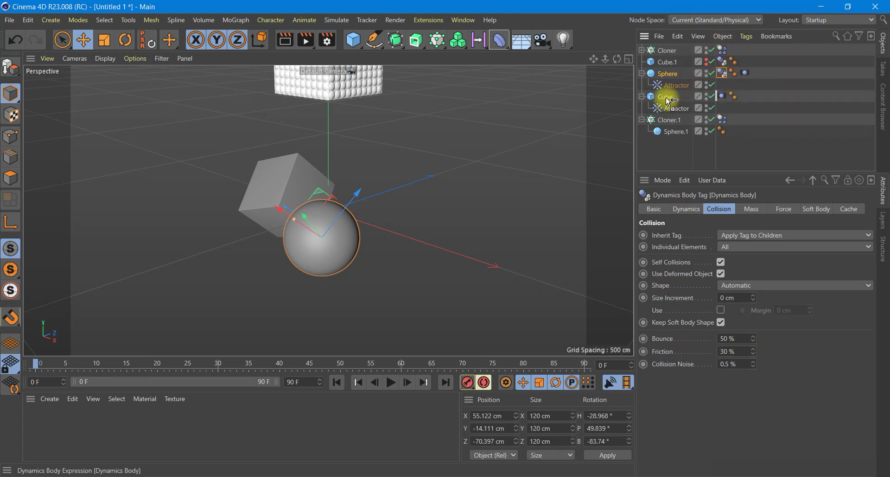
{"action": "left_click_drag", "start_coordinate": [667, 99], "coordinate": [668, 97], "text": "ctrl"}
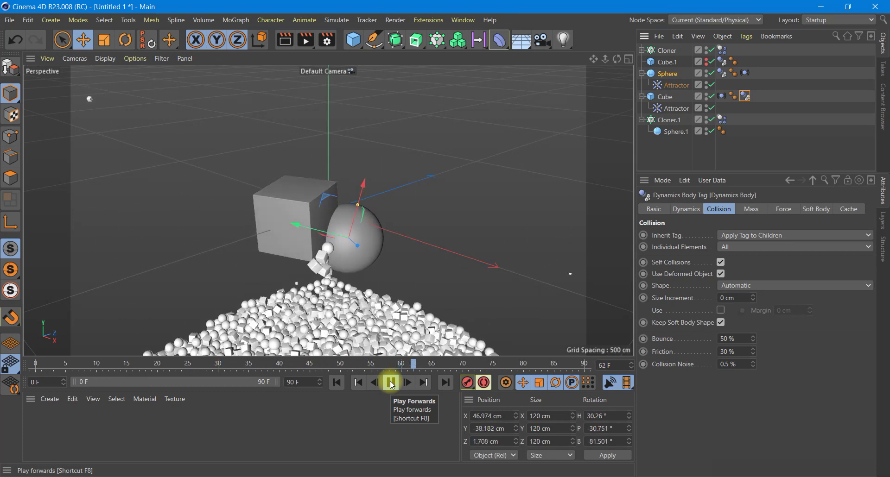
Set the animation end frame to 1000 F and let the simulation run longer.
{"action": "left_click", "coordinate": [391, 384]}
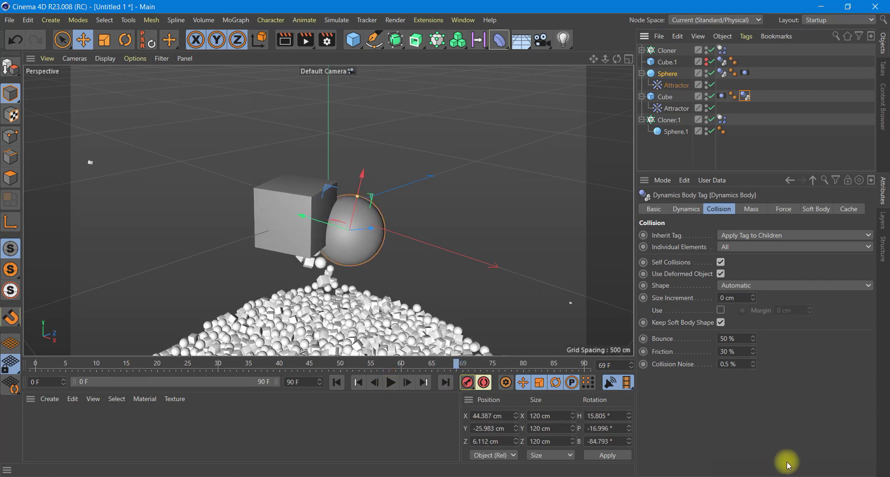
{"action": "left_click", "coordinate": [299, 382]}
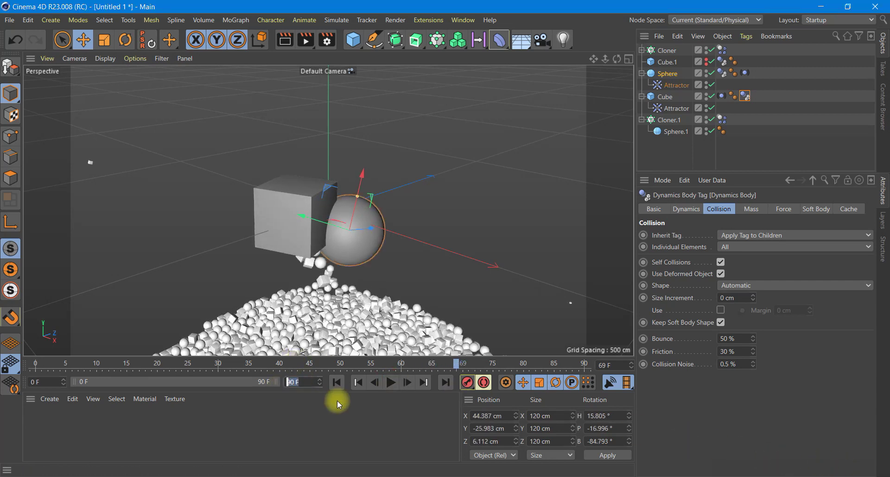
{"action": "type", "text": "1000"}
{"action": "left_click", "coordinate": [337, 401]}
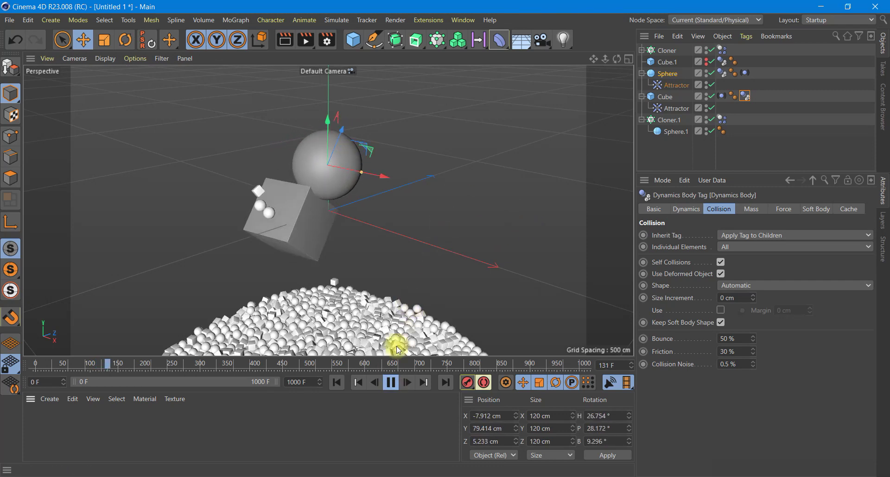
{"action": "left_click", "coordinate": [391, 383]}
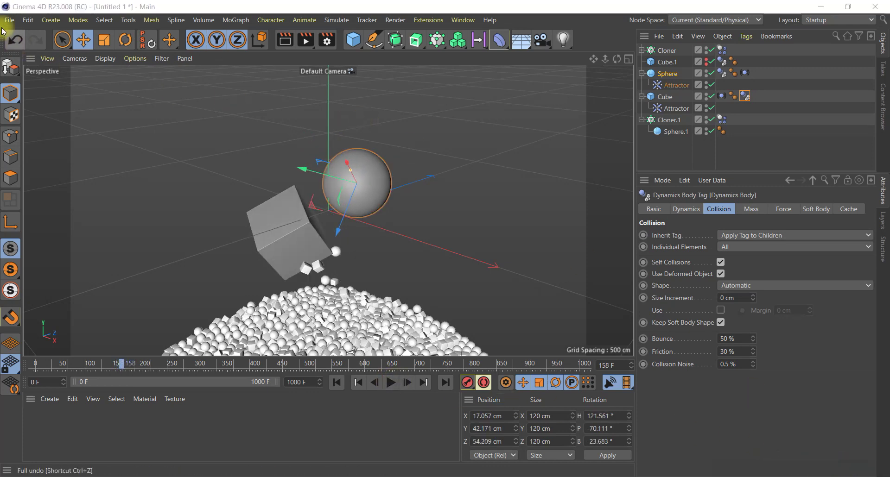
In Project Settings > Dynamics set Gravity to 200 cm, then rewind to frame 0.
{"action": "left_click", "coordinate": [29, 20]}
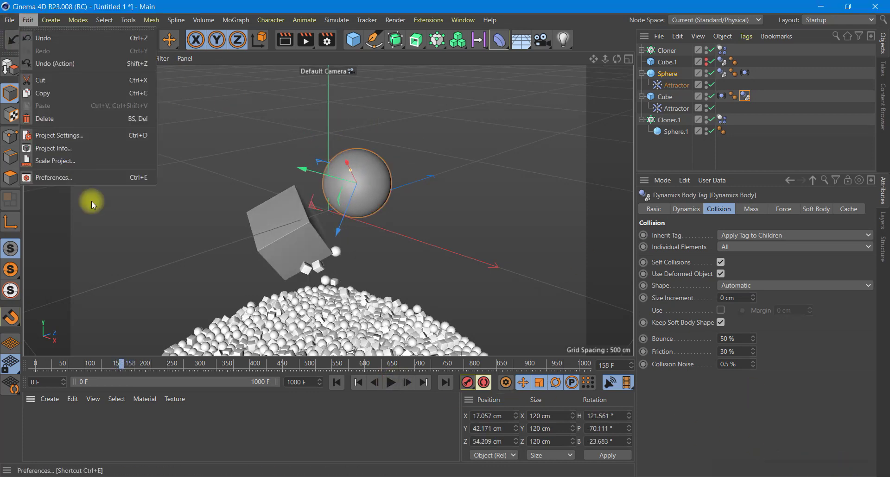
{"action": "left_click", "coordinate": [62, 135]}
{"action": "left_click", "coordinate": [834, 211]}
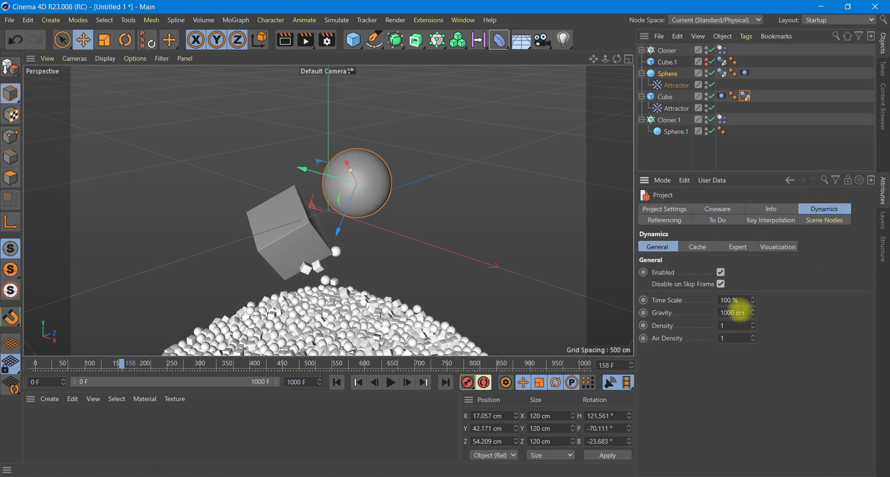
{"action": "type", "text": "2"}
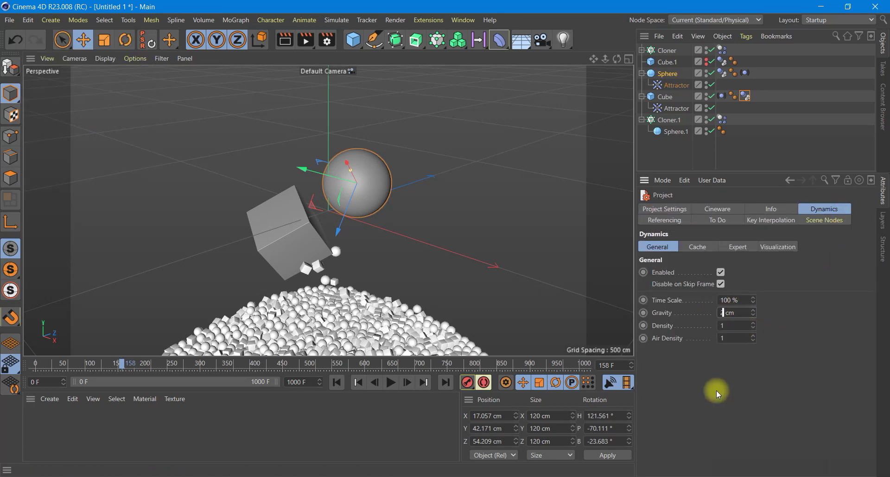
{"action": "type", "text": "00"}
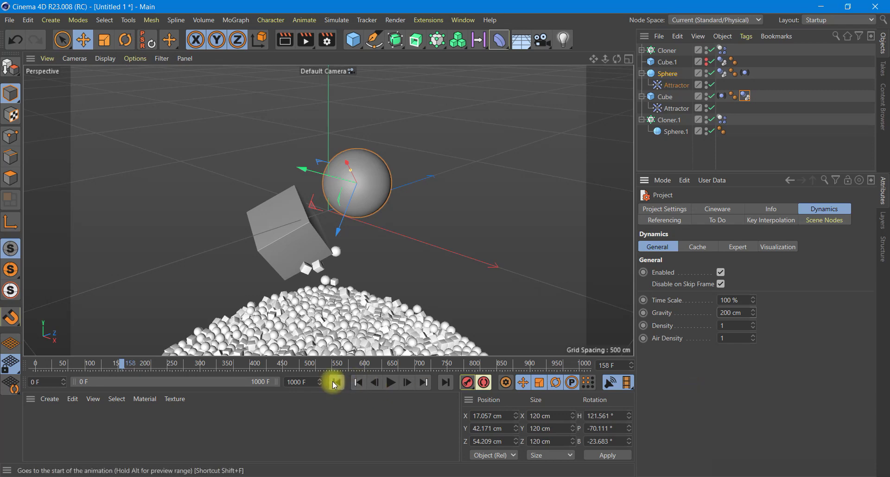
{"action": "left_click", "coordinate": [337, 382]}
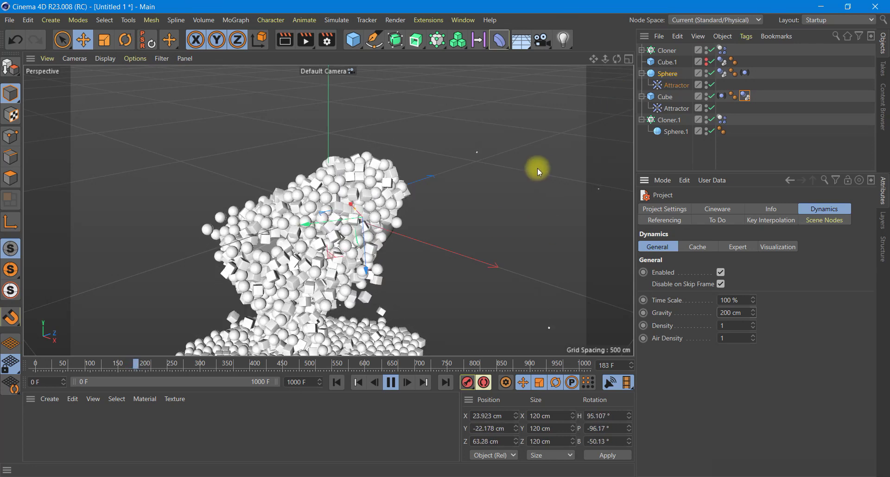
Add a Turbulence force to the scene with a Strength of 30 cm.
{"action": "left_click", "coordinate": [390, 382]}
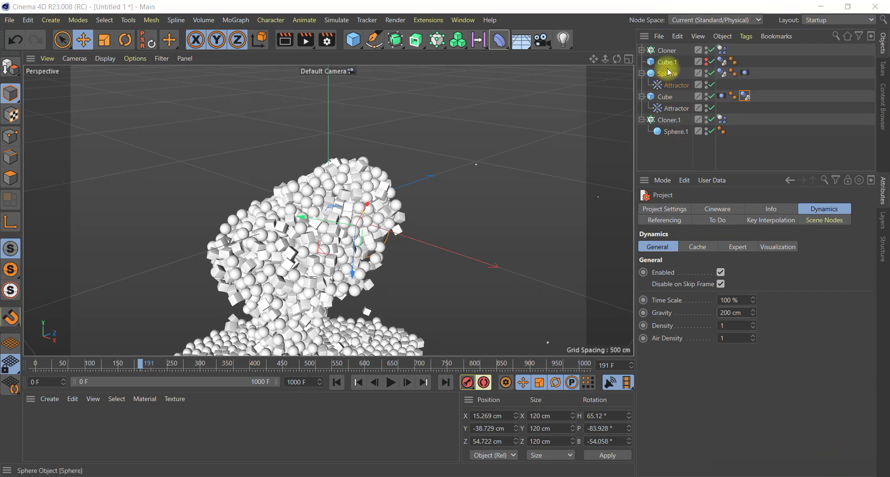
{"action": "left_click", "coordinate": [665, 50]}
{"action": "left_click", "coordinate": [334, 21]}
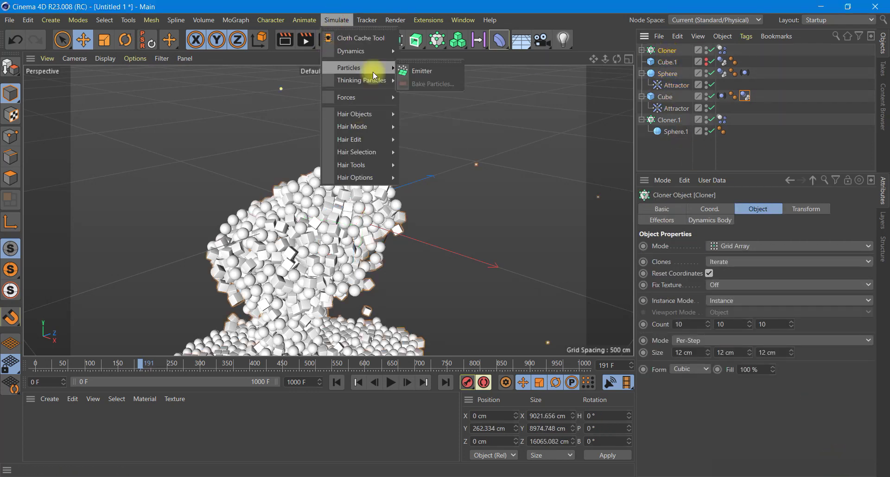
{"action": "mouse_move", "coordinate": [346, 98]}
{"action": "left_click", "coordinate": [423, 189]}
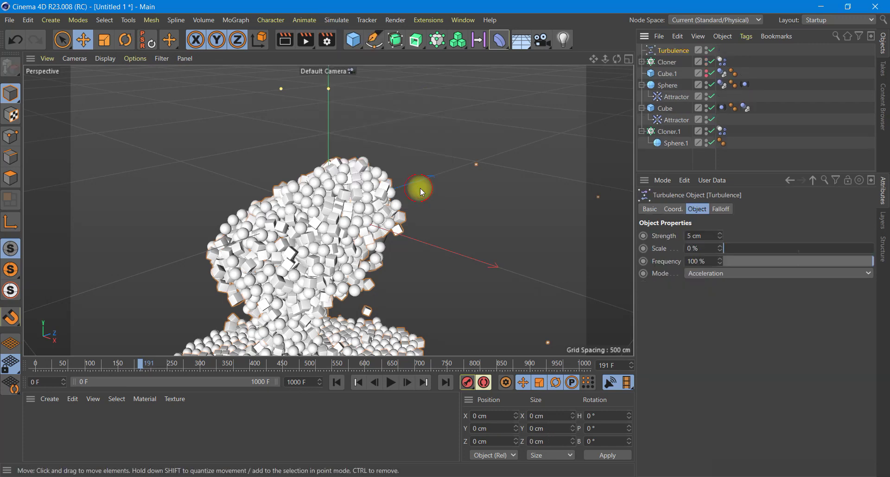
{"action": "left_click", "coordinate": [839, 467]}
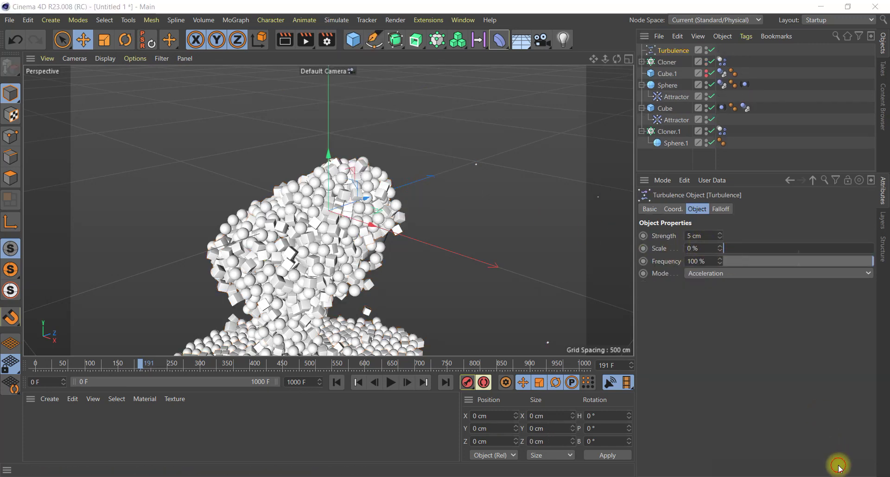
{"action": "left_click", "coordinate": [700, 235]}
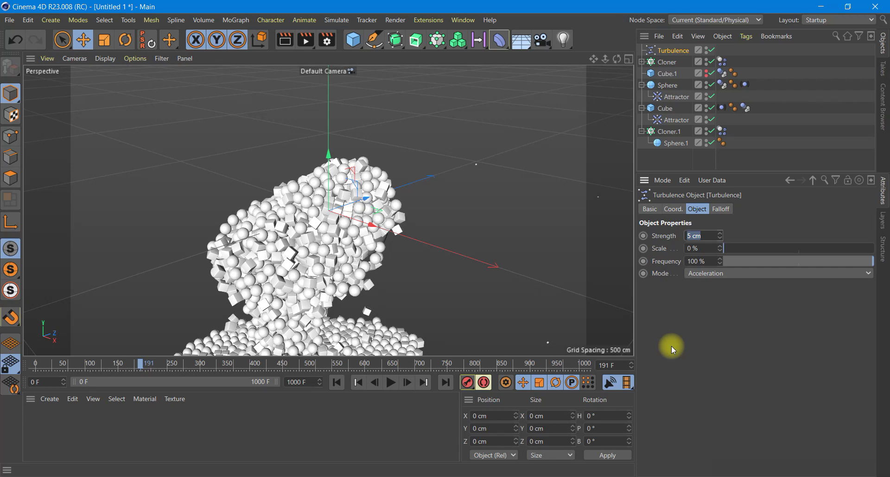
{"action": "type", "text": "30"}
{"action": "left_click", "coordinate": [703, 249]}
{"action": "type", "text": "10"}
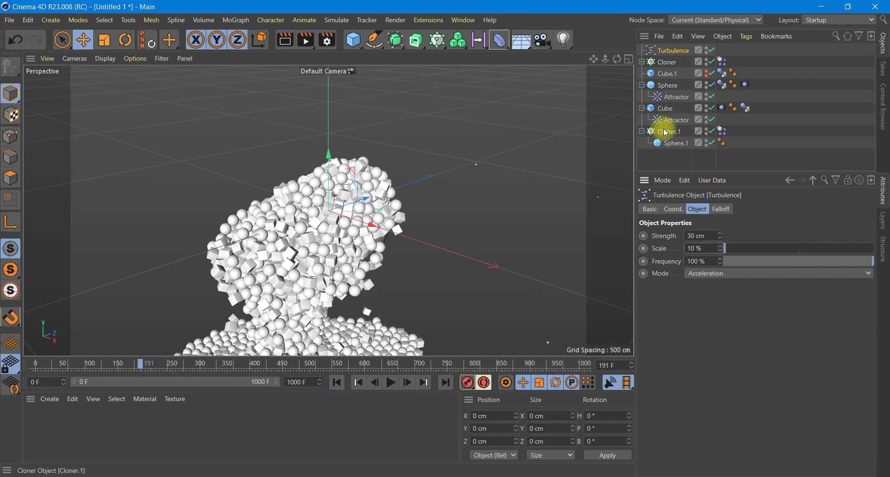
Check the Cloner's effectors list and replay the simulation from the start.
{"action": "left_click", "coordinate": [667, 62]}
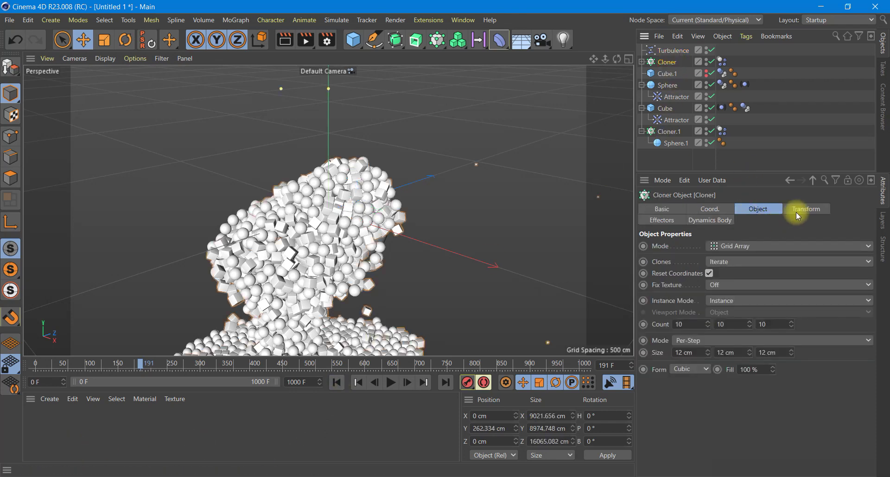
{"action": "left_click", "coordinate": [677, 221]}
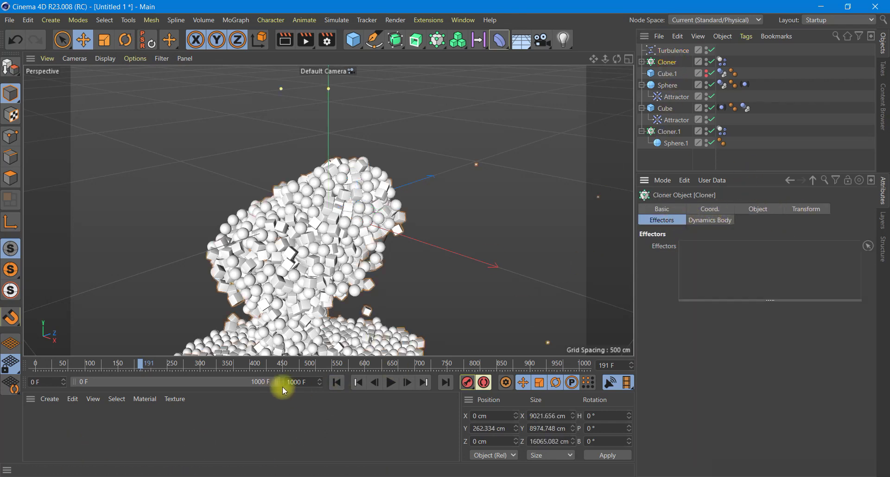
{"action": "left_click", "coordinate": [335, 382]}
{"action": "left_click", "coordinate": [391, 383]}
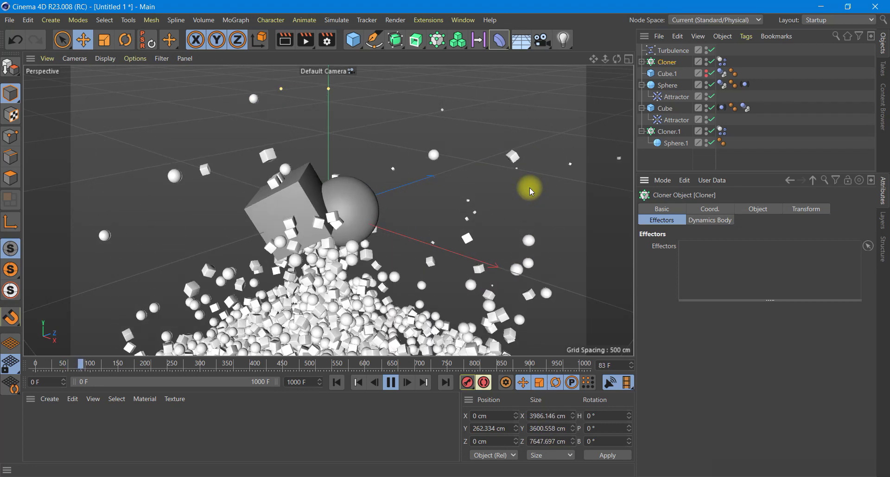
Pause playback at frame 174, select Cloner.1 and open Simulate > Forces.
{"action": "left_click", "coordinate": [838, 471]}
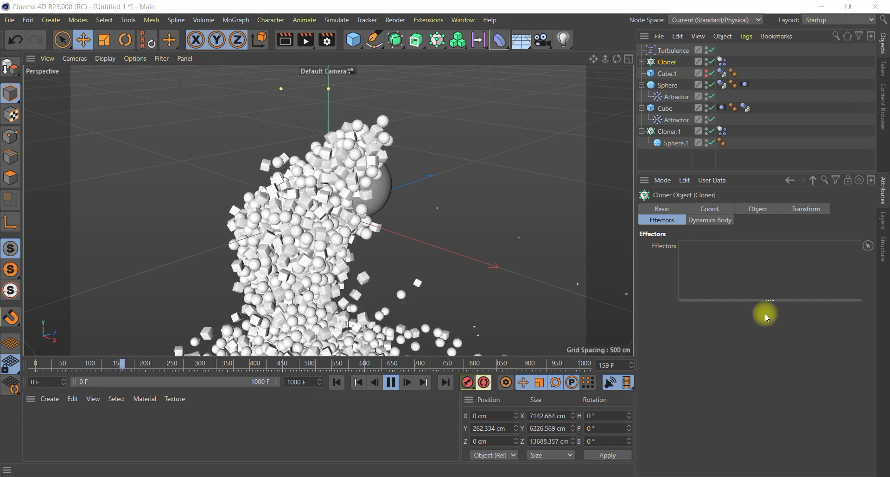
{"action": "key", "text": "F8"}
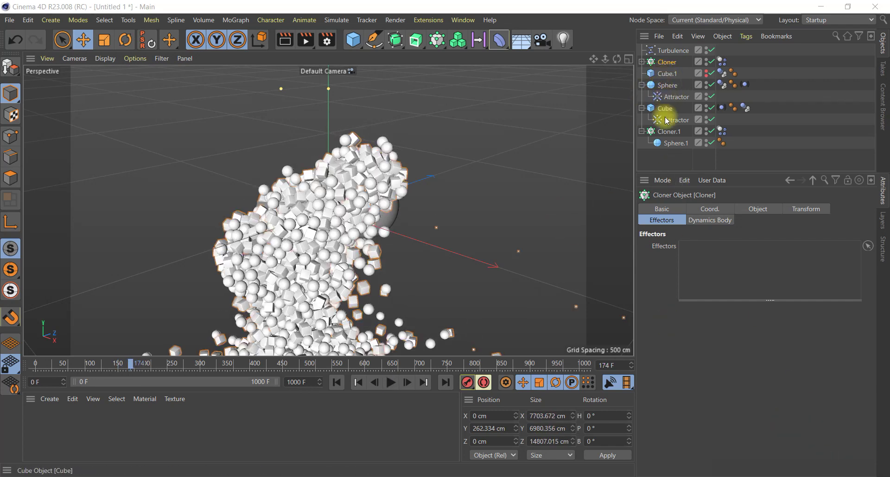
{"action": "left_click", "coordinate": [669, 132]}
{"action": "left_click", "coordinate": [336, 20]}
{"action": "mouse_move", "coordinate": [346, 98]}
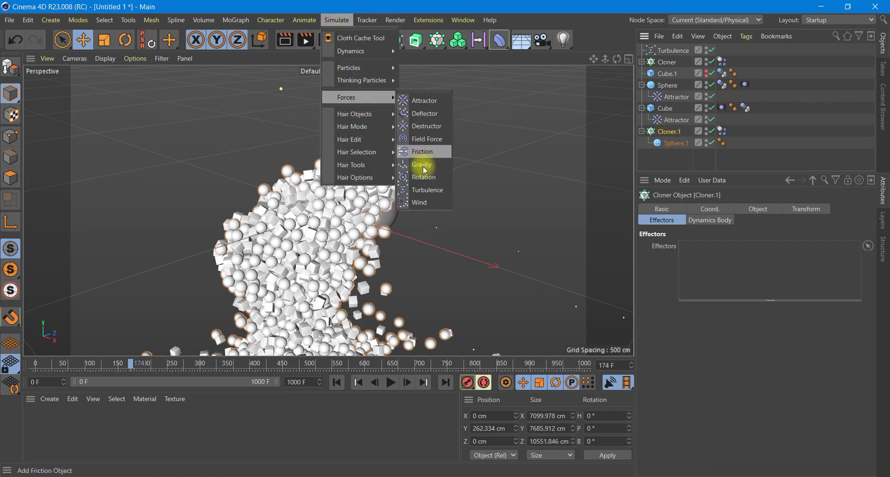
Add a Wind force and drag it to the left of the clones.
{"action": "left_click", "coordinate": [424, 202]}
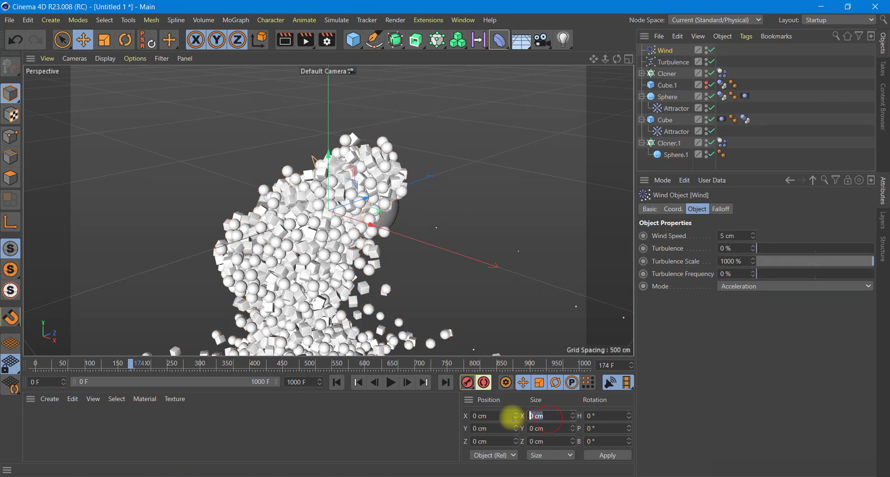
{"action": "left_click", "coordinate": [542, 416]}
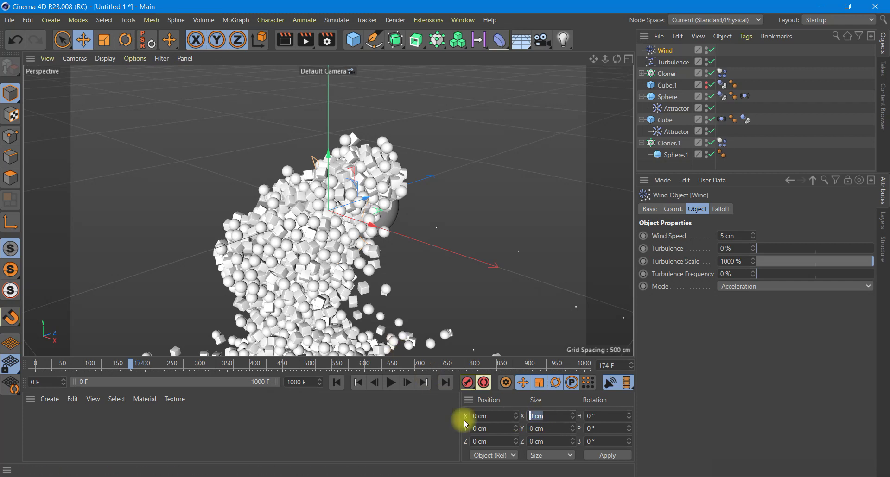
{"action": "left_click", "coordinate": [540, 416]}
{"action": "type", "text": "-90"}
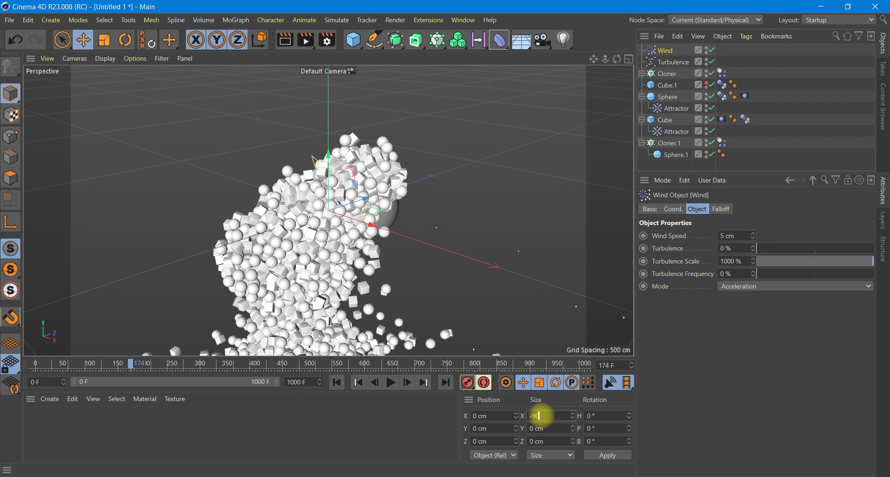
{"action": "key", "text": "Return"}
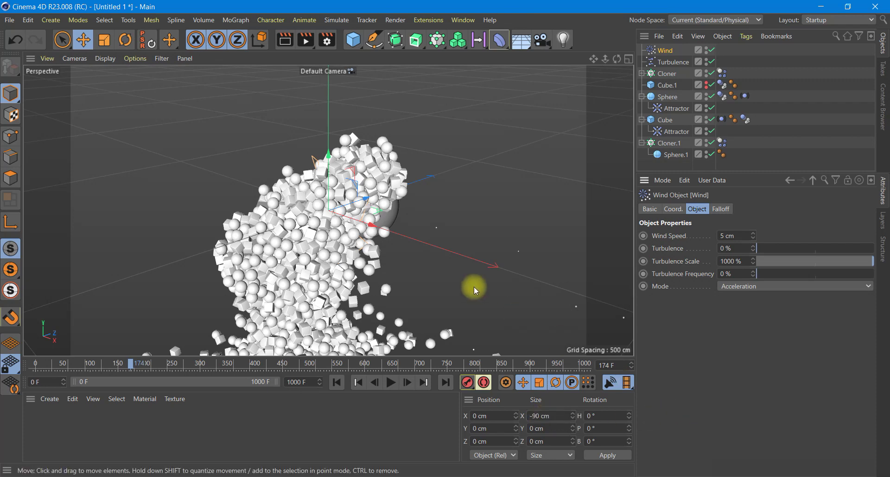
{"action": "left_click_drag", "start_coordinate": [349, 209], "coordinate": [179, 243]}
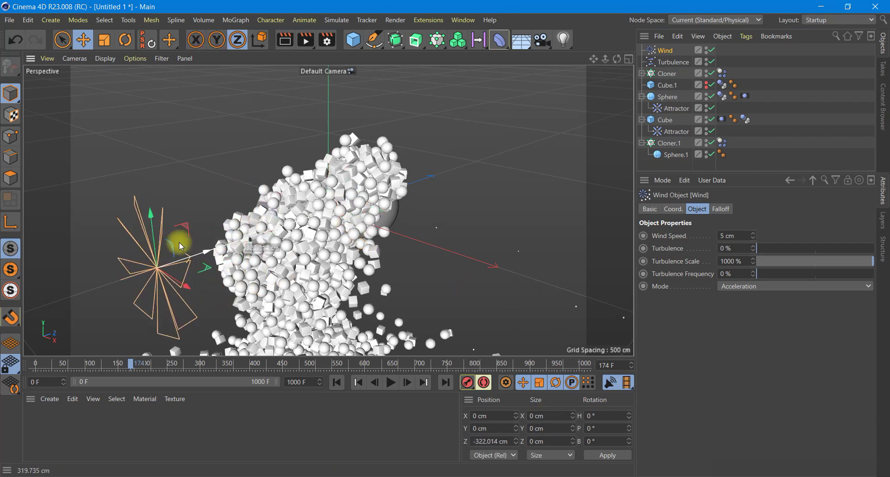
{"action": "left_click", "coordinate": [337, 382]}
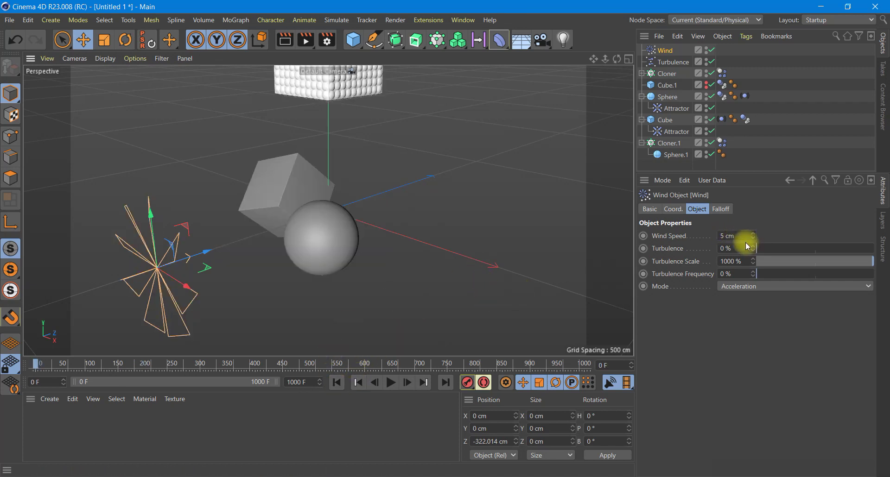
Set the wind's Turbulence to 10 % and preview the simulation to frame 56.
{"action": "left_click", "coordinate": [740, 248]}
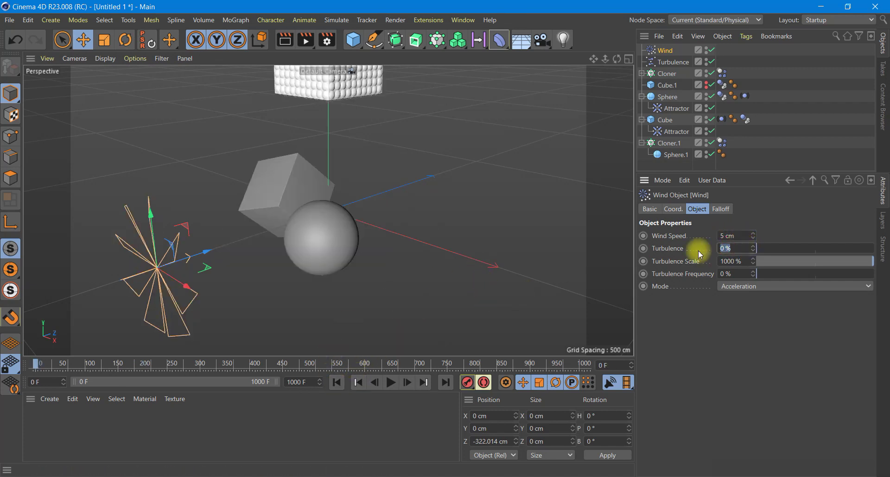
{"action": "type", "text": "10"}
{"action": "key", "text": "Return"}
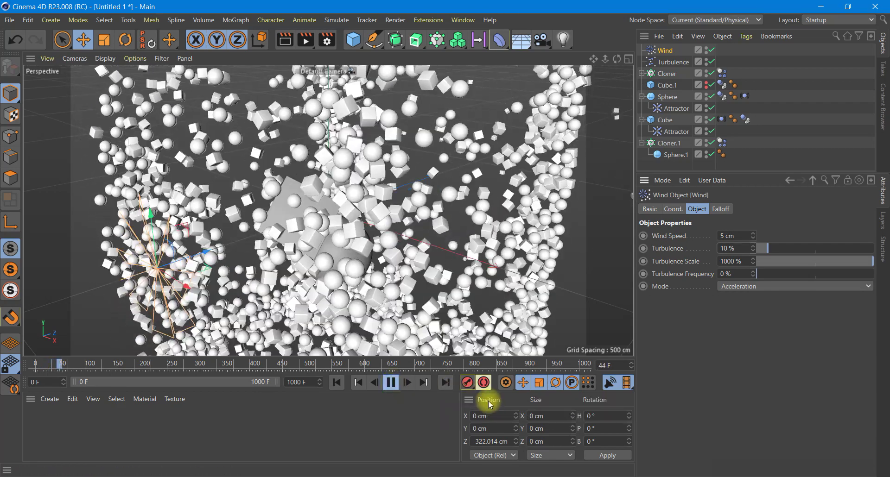
{"action": "left_click", "coordinate": [389, 383]}
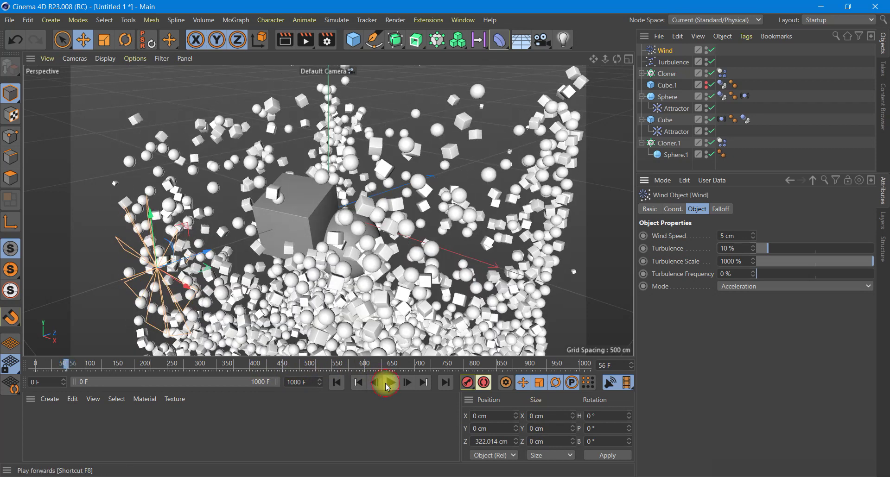
{"action": "left_click", "coordinate": [546, 417]}
{"action": "type", "text": "-90"}
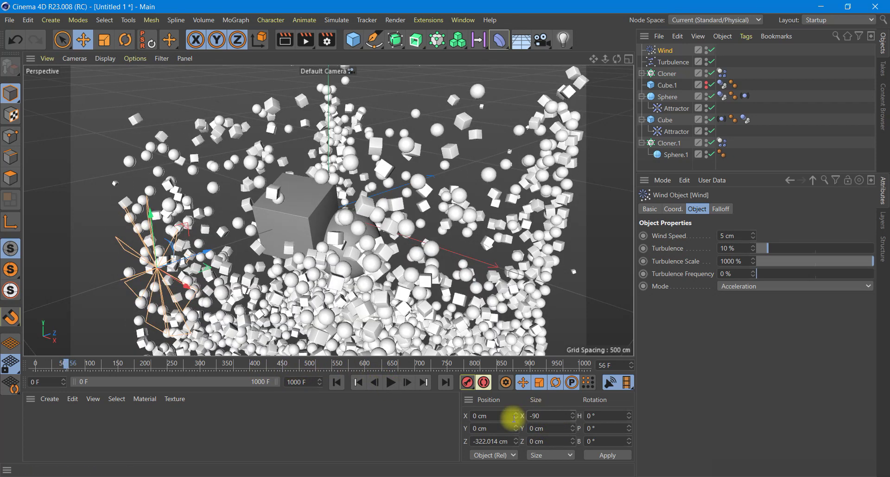
{"action": "left_click", "coordinate": [608, 458]}
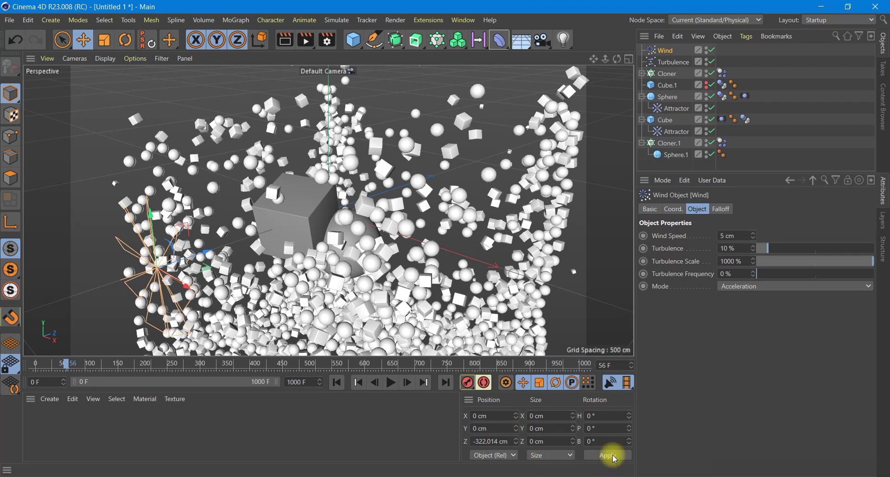
Turn the wind's heading R.H to -90° and replay the simulation.
{"action": "left_click", "coordinate": [673, 210]}
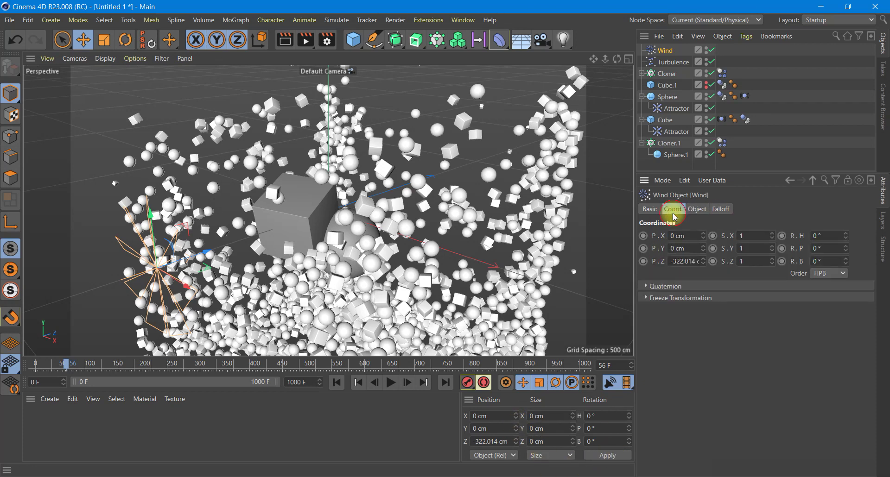
{"action": "left_click", "coordinate": [818, 237]}
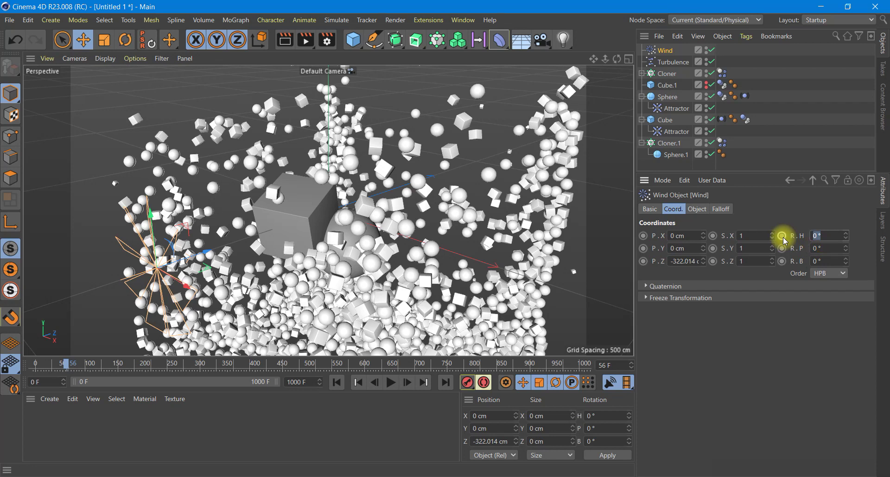
{"action": "type", "text": "-90"}
{"action": "key", "text": "Return"}
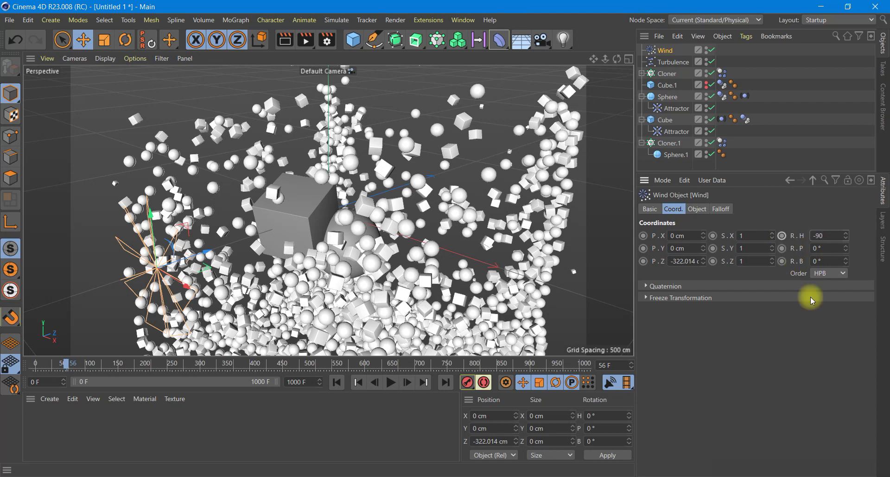
{"action": "left_click", "coordinate": [338, 383]}
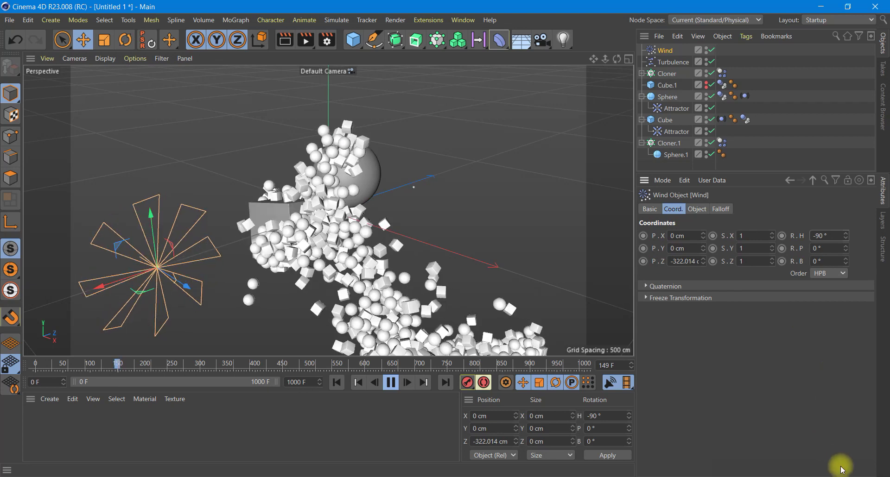
{"action": "key", "text": "F8"}
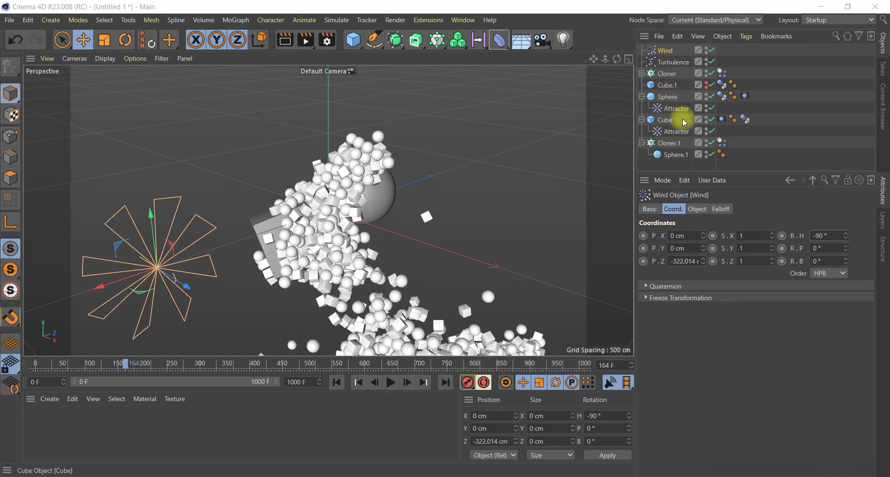
Set the Wind position to Z 0 cm, X -500 cm, Y -100 cm, rewinding to frame 0.
{"action": "left_click", "coordinate": [666, 51]}
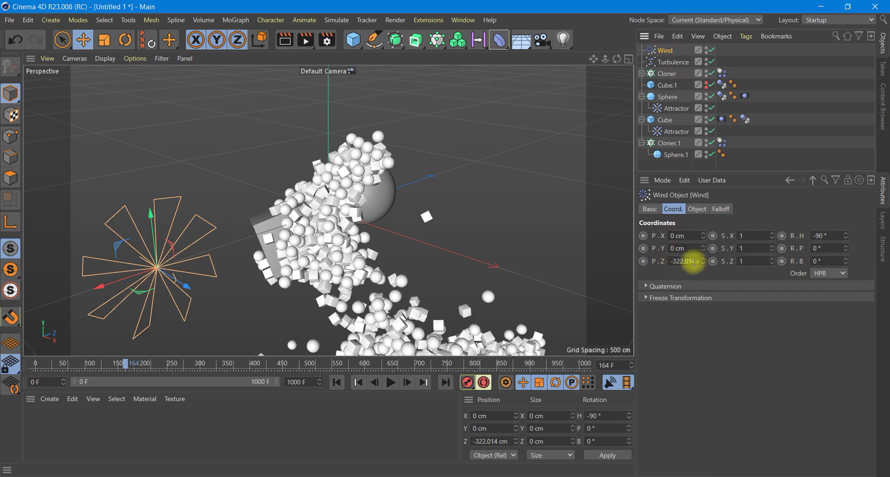
{"action": "double_click", "coordinate": [694, 261]}
{"action": "type", "text": "0"}
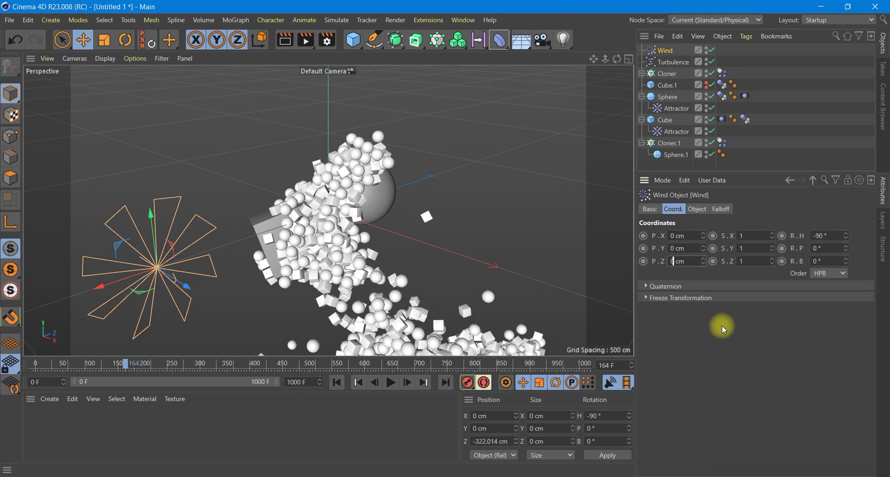
{"action": "key", "text": "Return"}
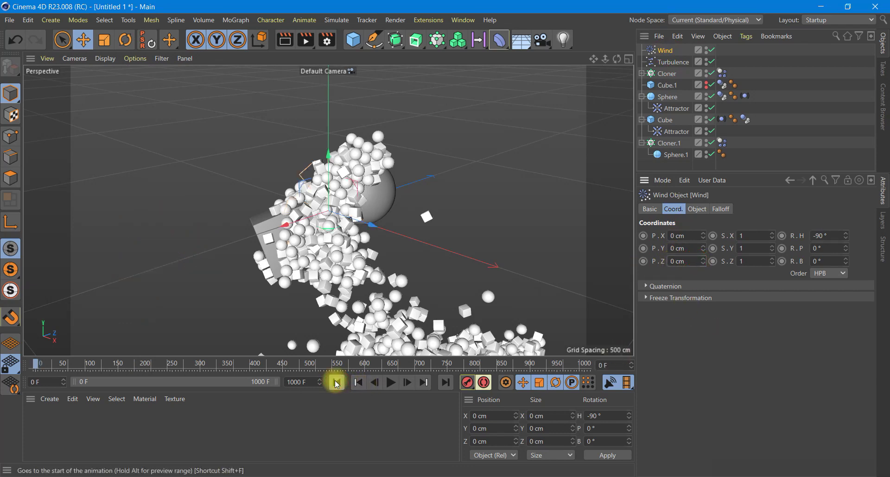
{"action": "left_click", "coordinate": [336, 384]}
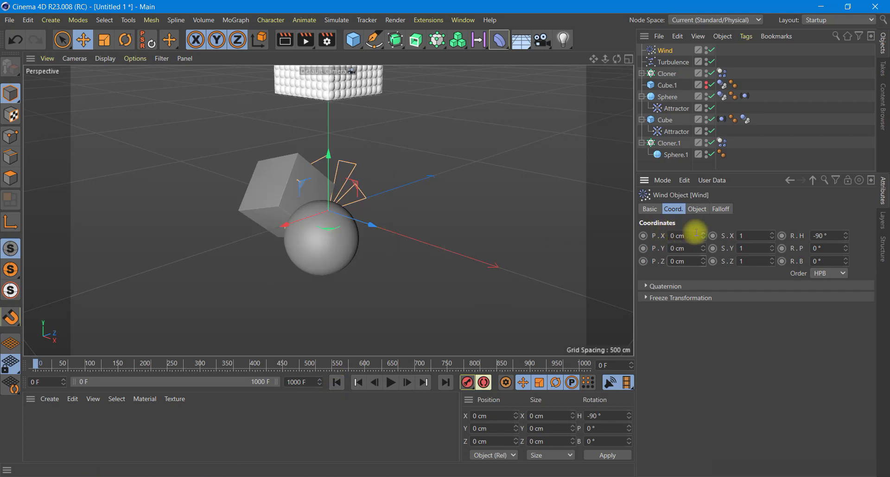
{"action": "double_click", "coordinate": [677, 236]}
{"action": "type", "text": "-500"}
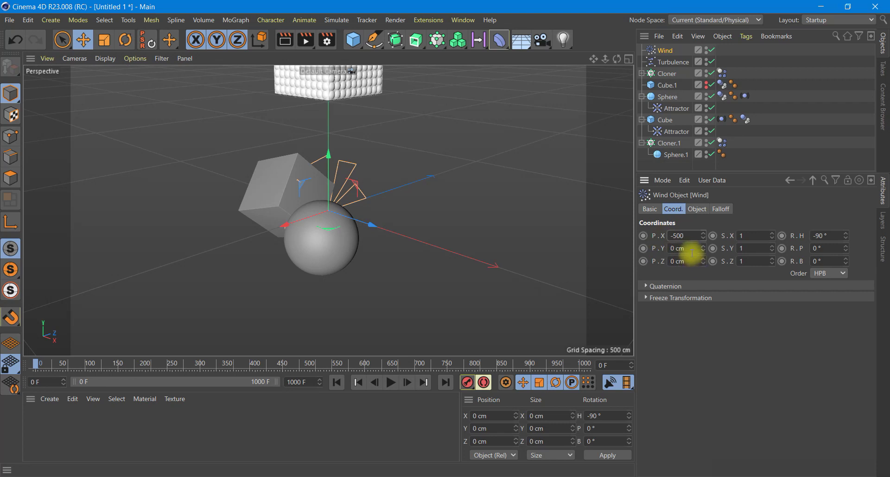
{"action": "key", "text": "Tab"}
{"action": "type", "text": "-"}
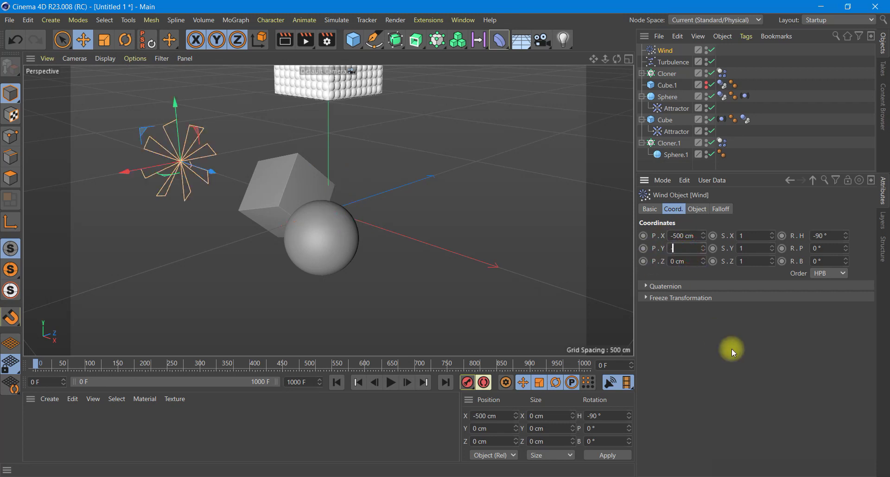
{"action": "type", "text": "100"}
{"action": "key", "text": "Return"}
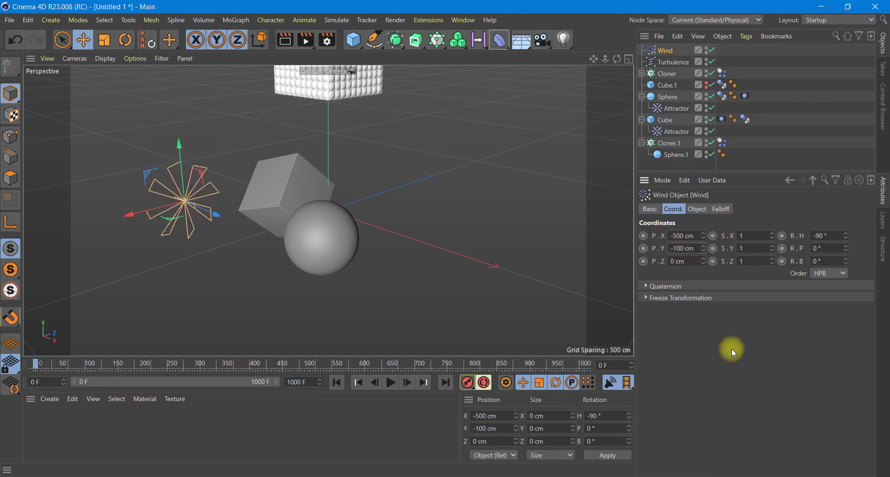
Keyframe the wind's Y position, then keyframe it at 200 cm on frame 200.
{"action": "left_click", "coordinate": [643, 249]}
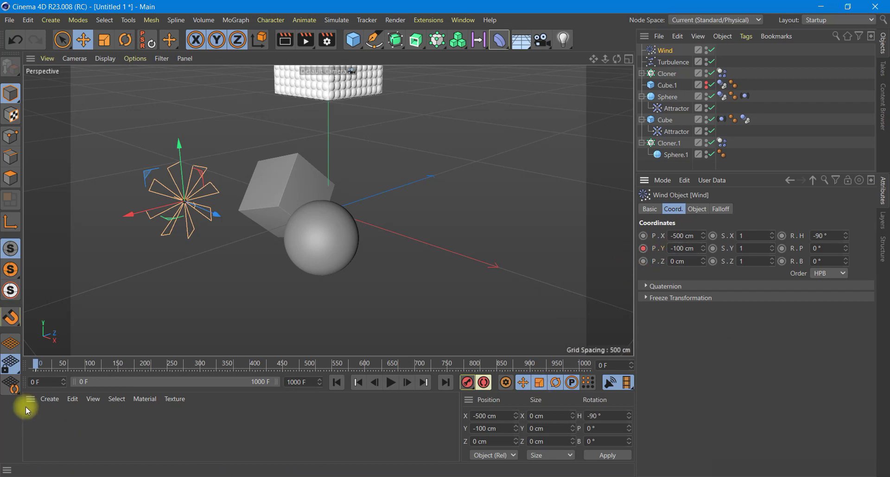
{"action": "left_click", "coordinate": [607, 365]}
{"action": "type", "text": "200"}
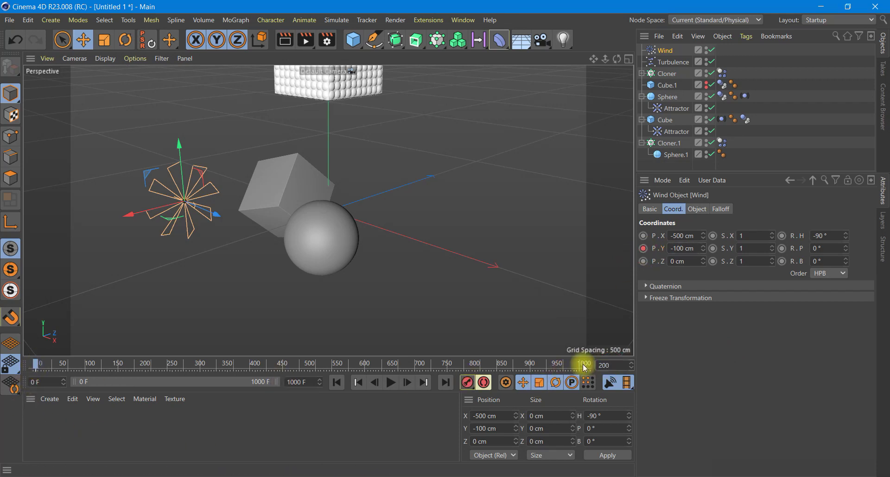
{"action": "key", "text": "Return"}
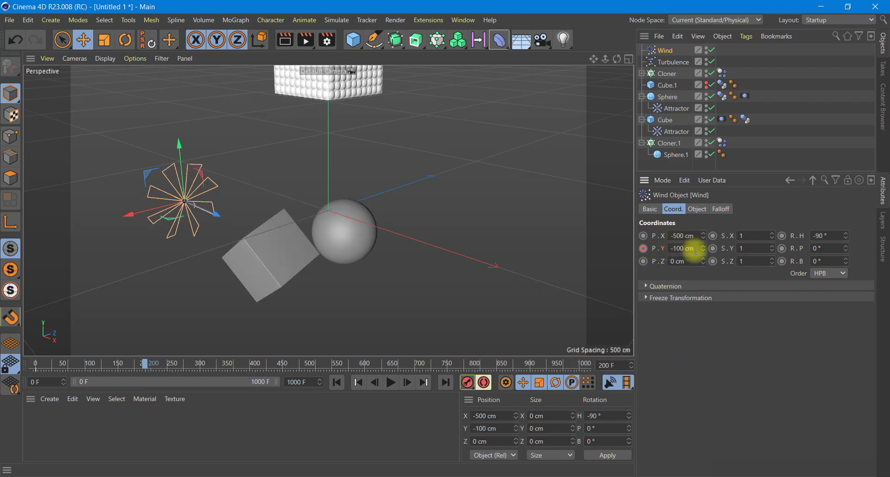
{"action": "left_click", "coordinate": [689, 248]}
{"action": "type", "text": "200"}
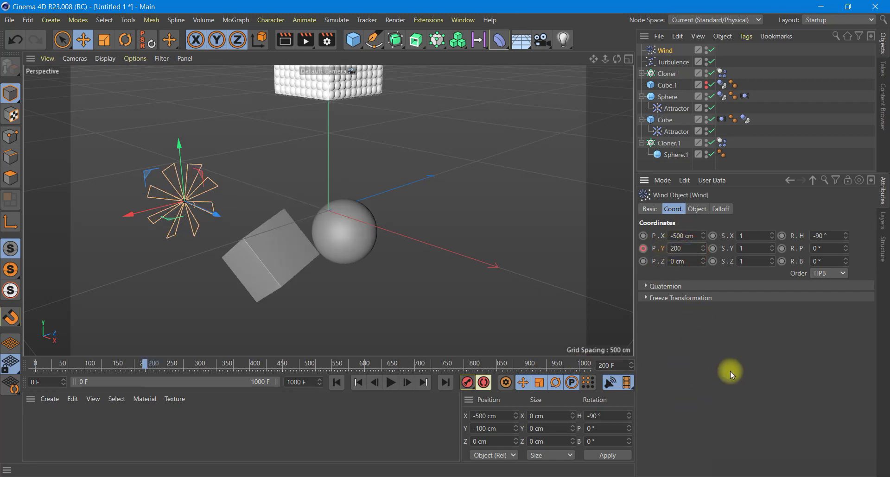
{"action": "left_click", "coordinate": [643, 249]}
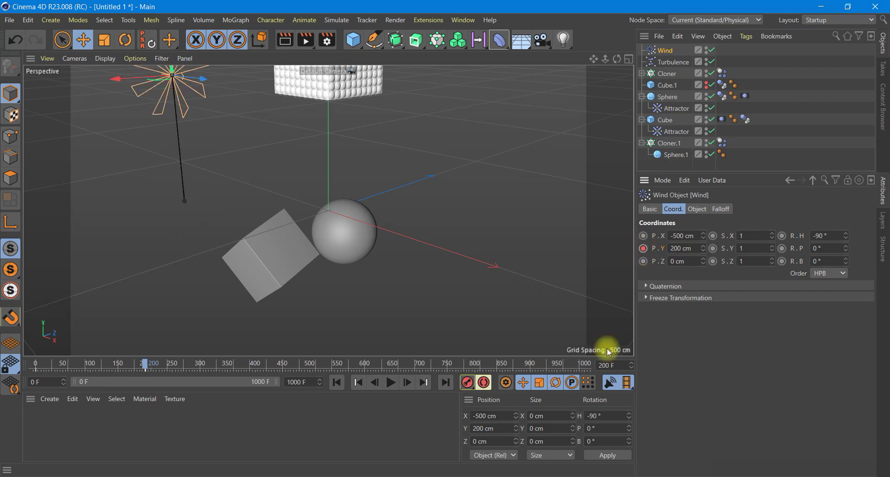
Keyframe the wind at Y -100 cm on frame 400 and 200 cm on frame 600.
{"action": "left_click", "coordinate": [612, 365]}
{"action": "type", "text": "400"}
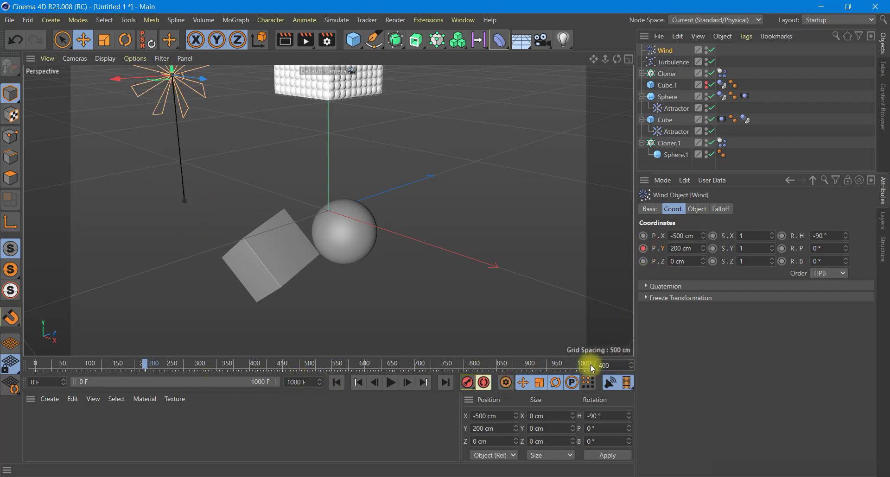
{"action": "key", "text": "Return"}
{"action": "left_click", "coordinate": [694, 252]}
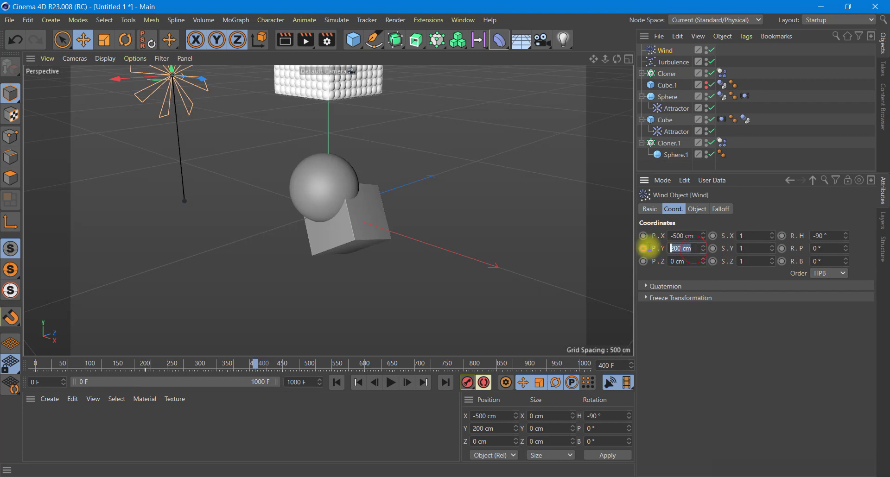
{"action": "type", "text": "-10"}
{"action": "type", "text": "0"}
{"action": "key", "text": "Return"}
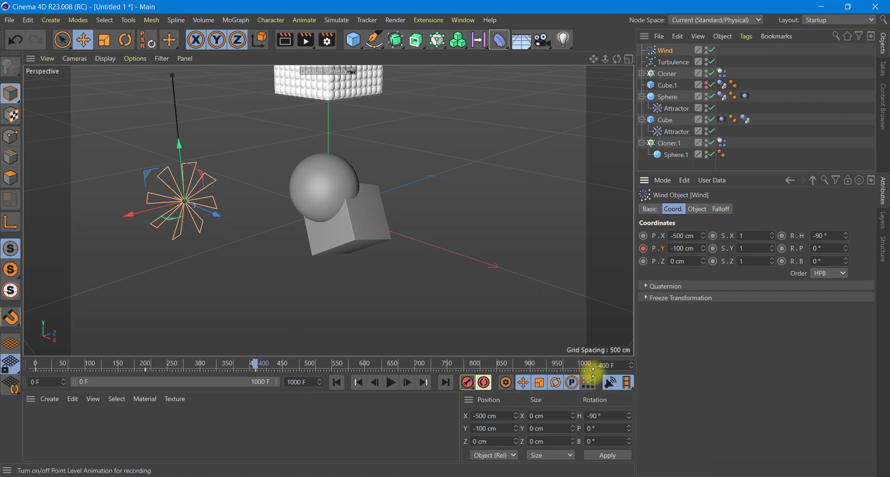
{"action": "left_click", "coordinate": [607, 365]}
{"action": "type", "text": "600"}
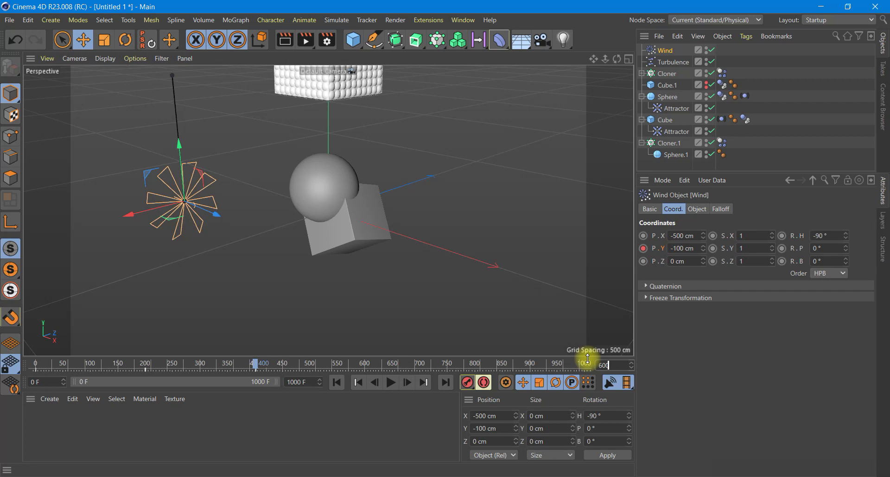
{"action": "left_click", "coordinate": [724, 390]}
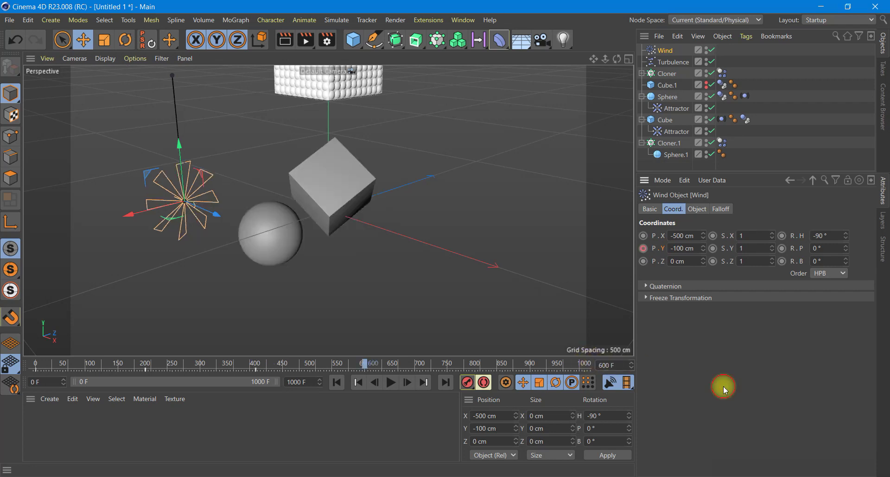
{"action": "left_click", "coordinate": [693, 249]}
{"action": "type", "text": "200"}
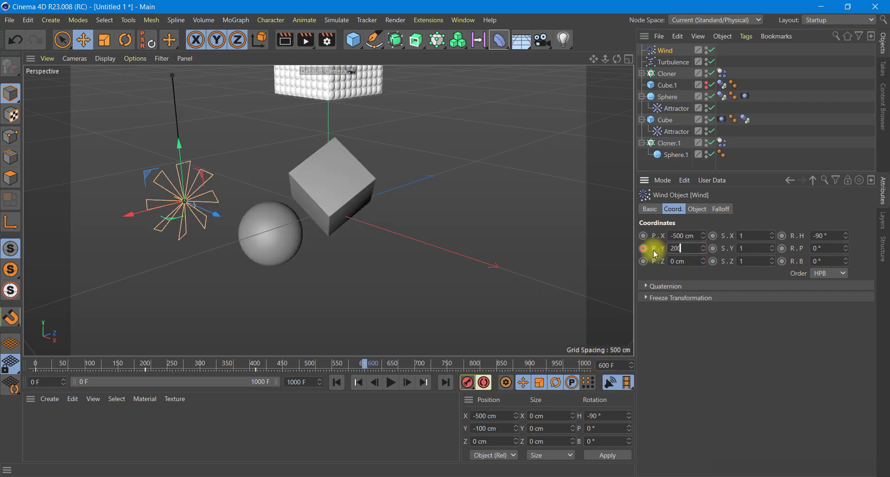
{"action": "key", "text": "Return"}
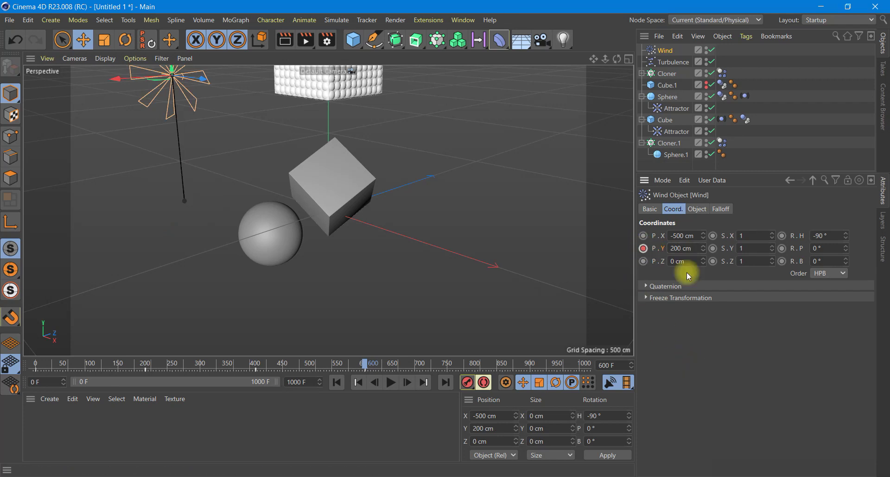
{"action": "left_click", "coordinate": [842, 467]}
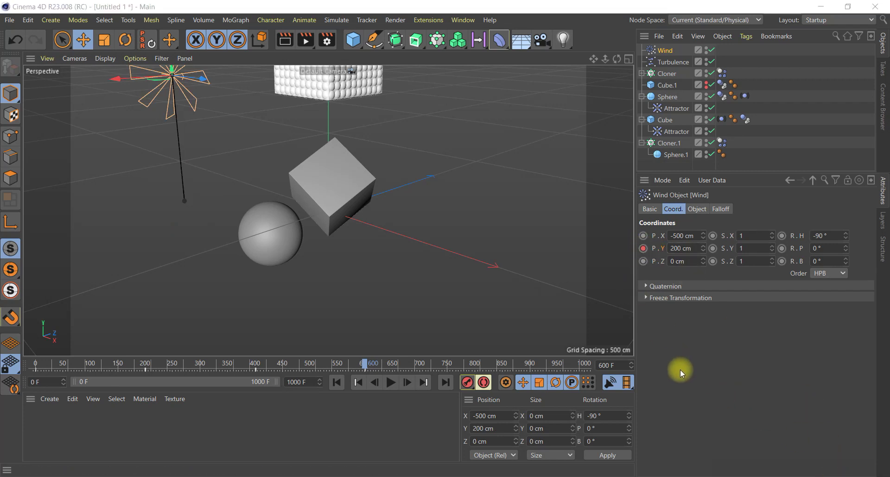
Extend the animation to 800 frames and keyframe the wind at Y -100 cm on frame 800.
{"action": "left_click", "coordinate": [613, 365]}
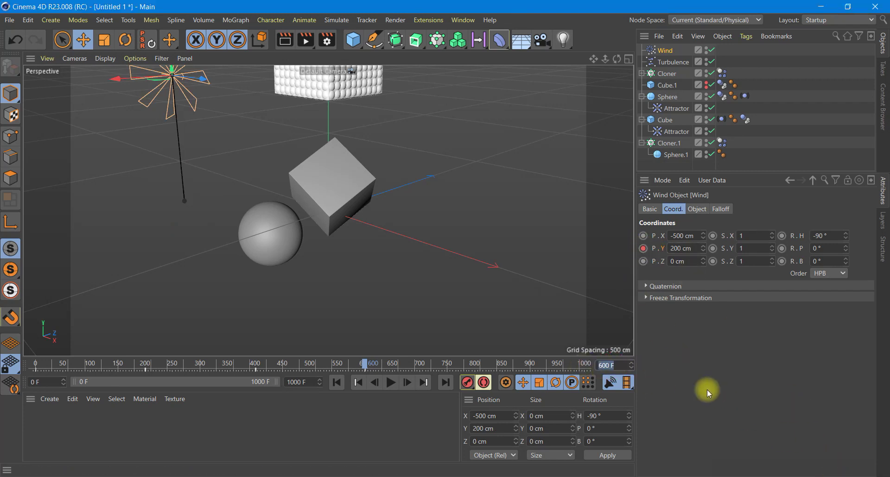
{"action": "type", "text": "800"}
{"action": "left_click", "coordinate": [707, 393]}
{"action": "left_click_drag", "start_coordinate": [692, 252], "coordinate": [657, 254]}
{"action": "type", "text": "-100"}
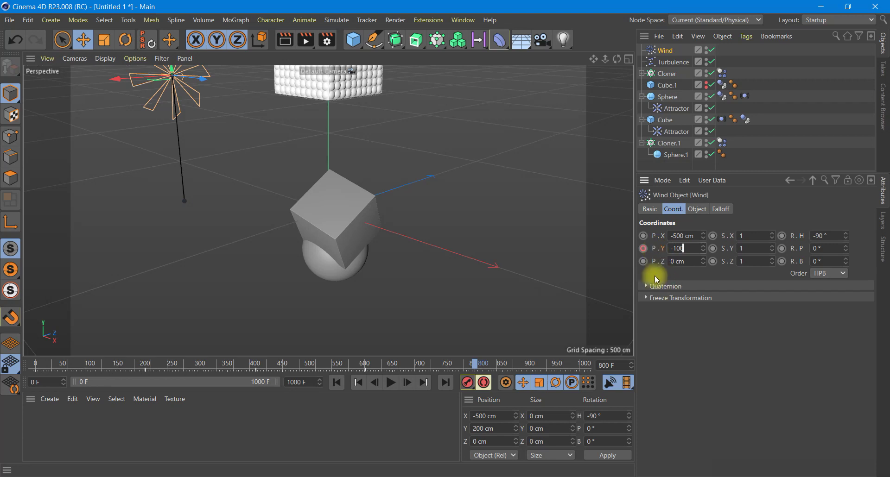
{"action": "key", "text": "Return"}
{"action": "left_click", "coordinate": [643, 250]}
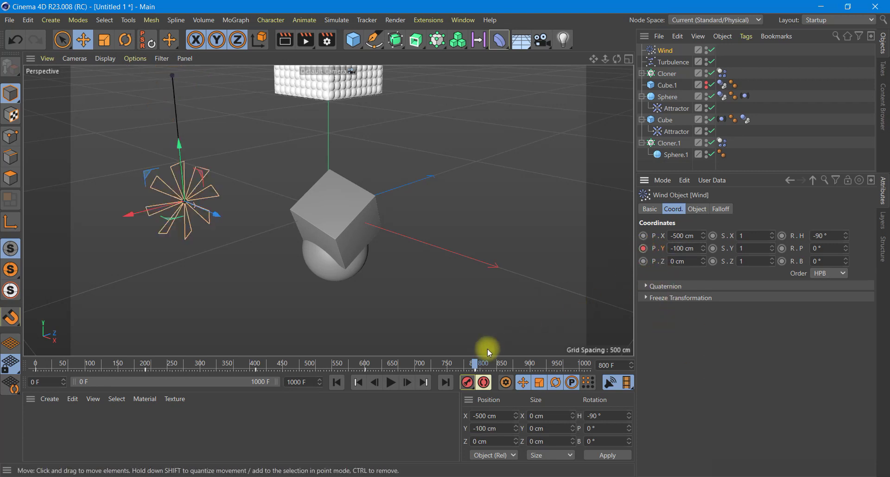
Extend the animation to 1000 frames and keyframe the wind at Y 200 cm on frame 1000.
{"action": "left_click", "coordinate": [617, 366]}
{"action": "type", "text": "1000"}
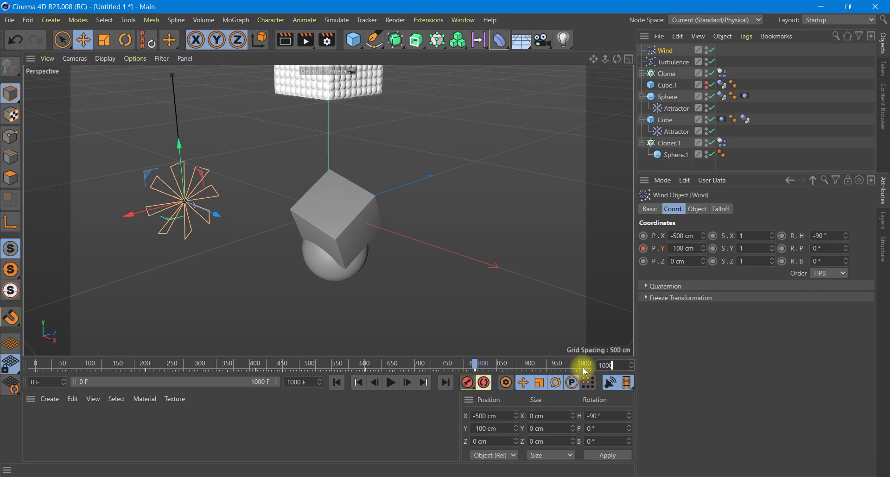
{"action": "left_click", "coordinate": [752, 384]}
{"action": "left_click", "coordinate": [692, 251]}
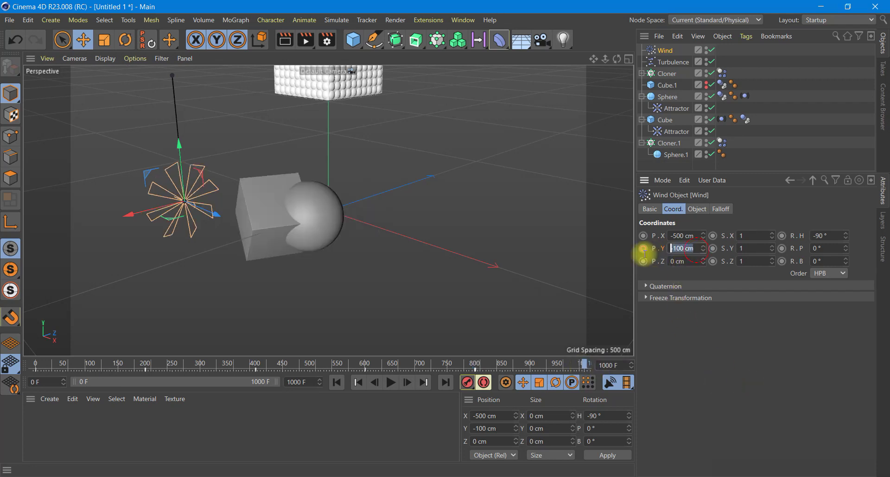
{"action": "type", "text": "200"}
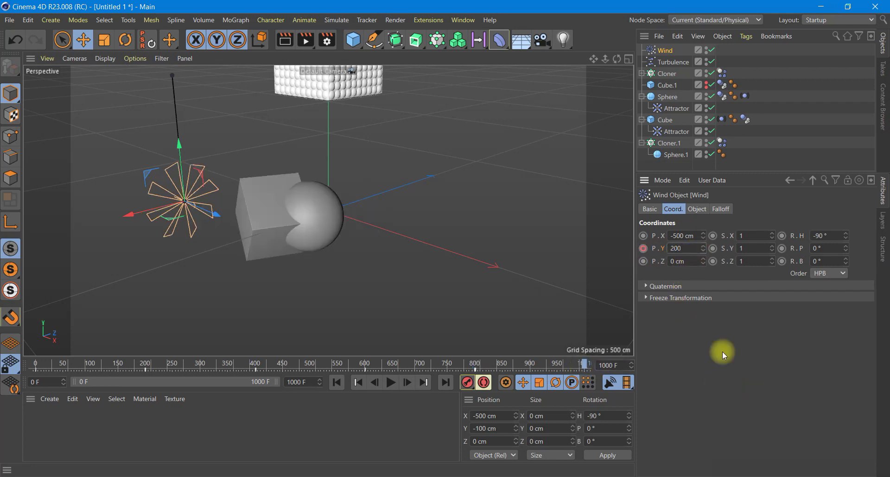
{"action": "key", "text": "Return"}
{"action": "left_click", "coordinate": [643, 249]}
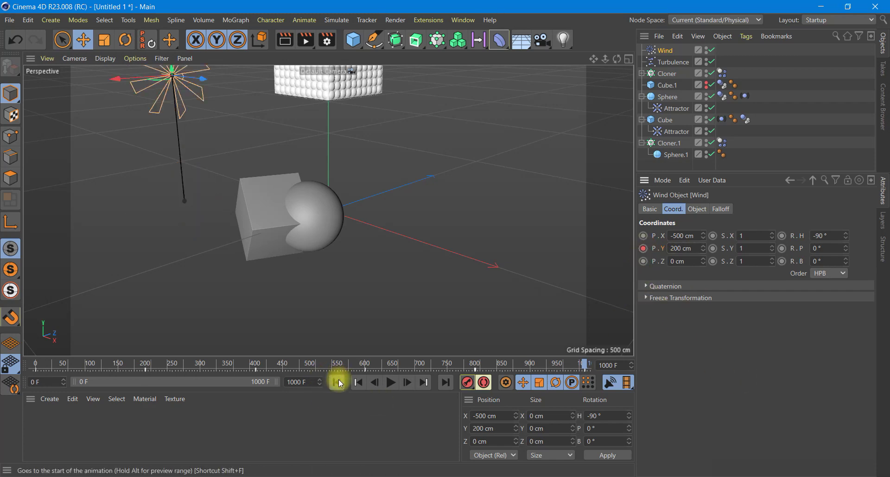
Run the wind simulation from frame 0 and stop it at frame 107.
{"action": "left_click", "coordinate": [337, 382]}
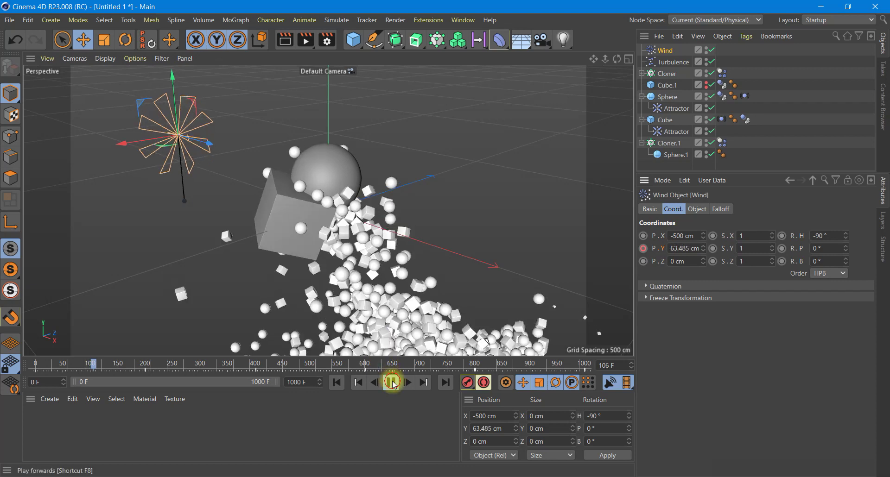
{"action": "left_click", "coordinate": [393, 384]}
Create a new default material and give it a cyan colour, hue 184 and saturation 77%.
{"action": "left_click", "coordinate": [50, 398]}
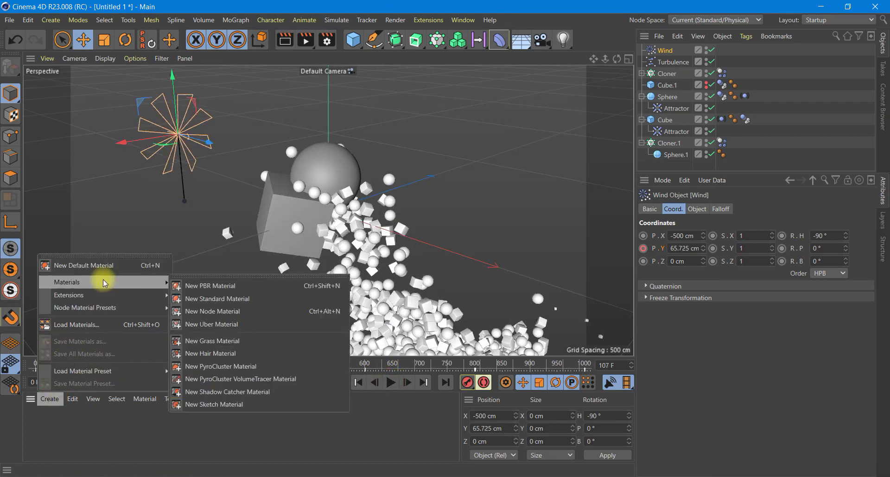
{"action": "left_click", "coordinate": [218, 299]}
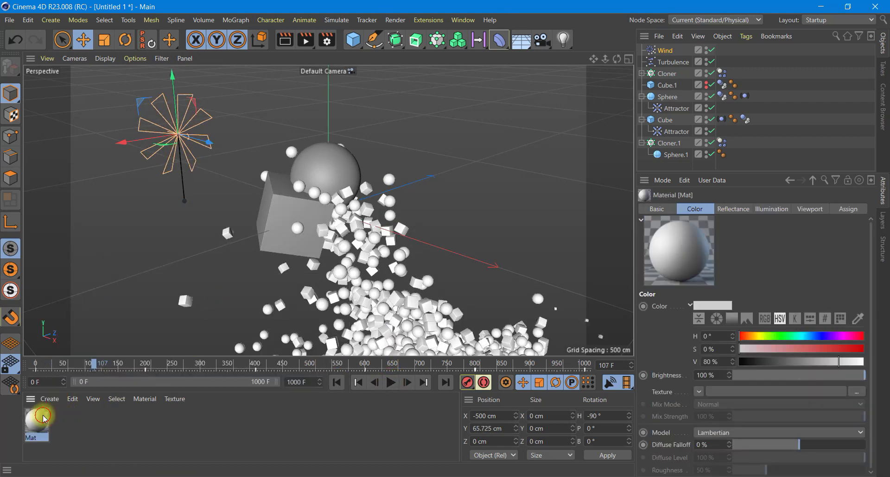
{"action": "double_click", "coordinate": [43, 418]}
{"action": "left_click", "coordinate": [462, 122]}
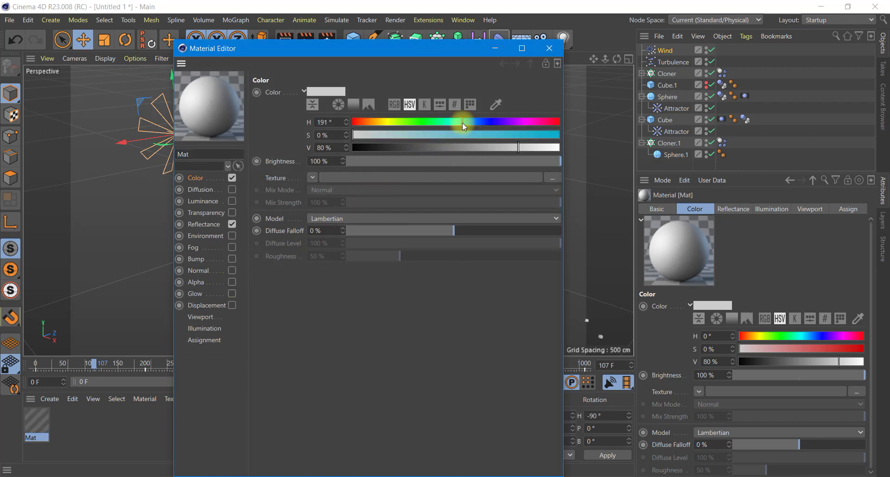
{"action": "left_click", "coordinate": [494, 135]}
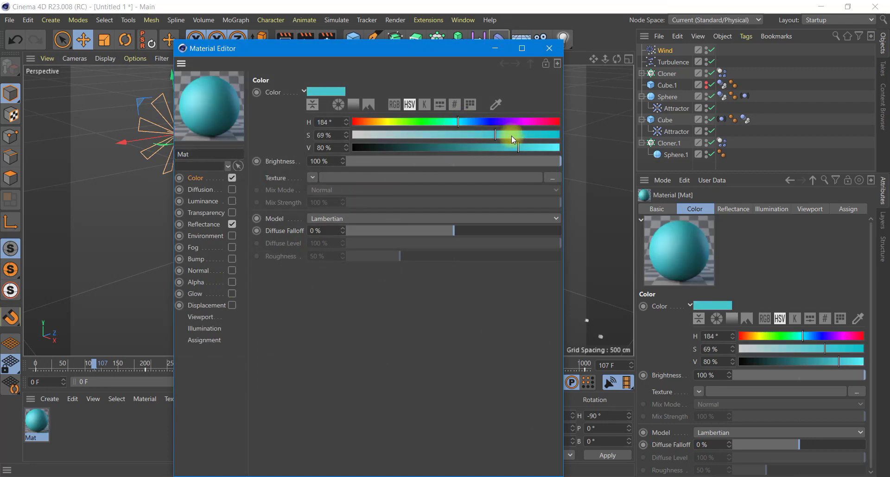
{"action": "left_click", "coordinate": [511, 135]}
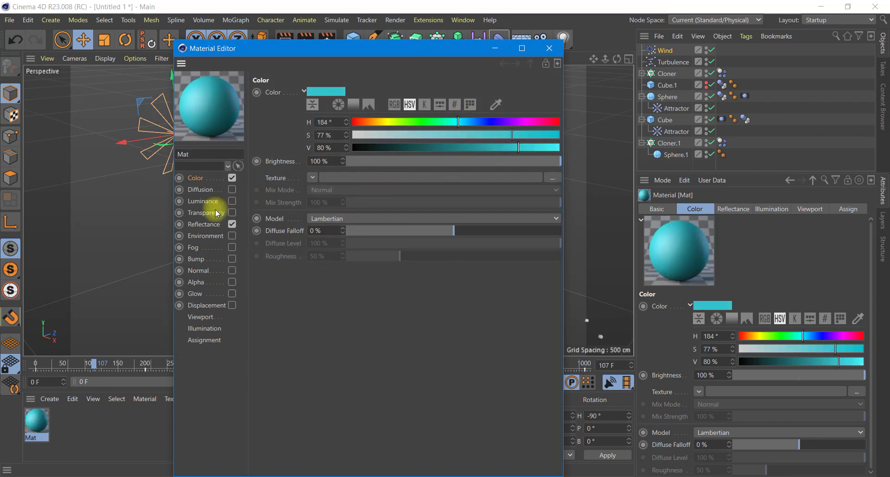
Add a Beckmann reflection layer with Additive attenuation to the material.
{"action": "left_click", "coordinate": [207, 225]}
{"action": "left_click", "coordinate": [265, 118]}
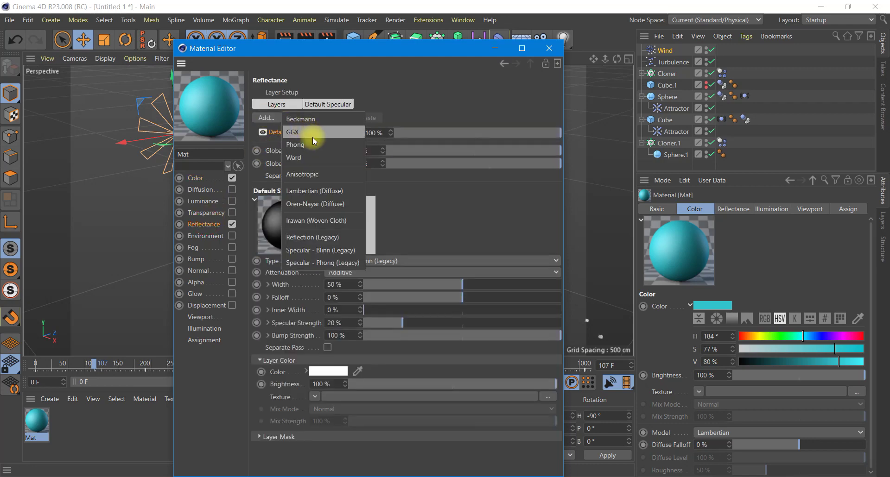
{"action": "left_click", "coordinate": [317, 121]}
{"action": "left_click", "coordinate": [384, 286]}
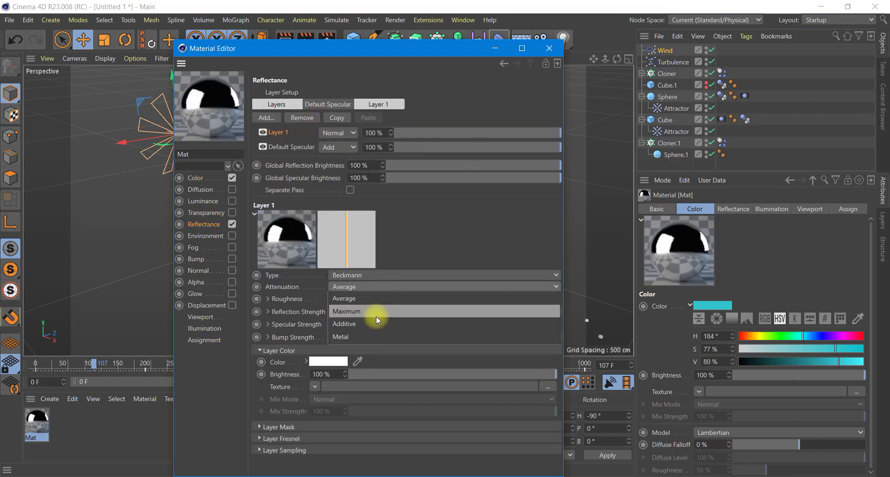
{"action": "left_click", "coordinate": [364, 325]}
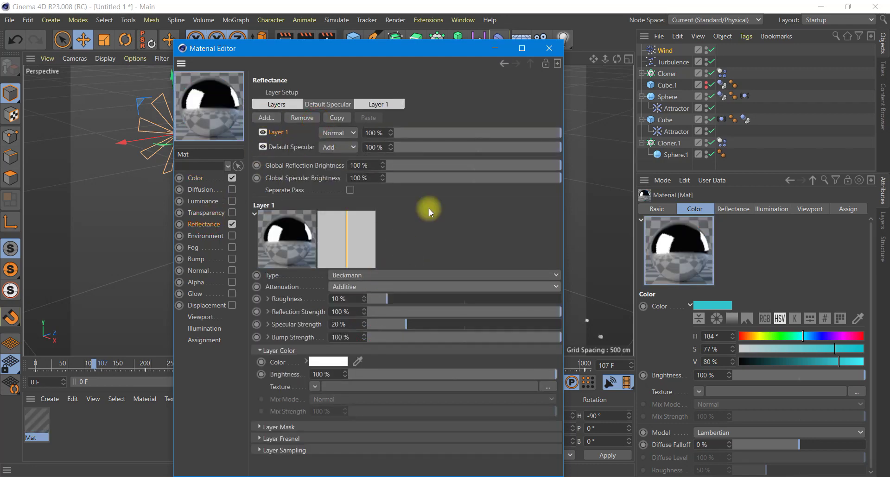
{"action": "left_click", "coordinate": [549, 48]}
Apply the cyan material to the Cube, duplicate it as Mat.1, and open Mat.1 for editing.
{"action": "mouse_move", "coordinate": [38, 419]}
{"action": "left_mouse_down"}
{"action": "mouse_move", "coordinate": [631, 108]}
{"action": "mouse_move", "coordinate": [666, 103]}
{"action": "left_mouse_up"}
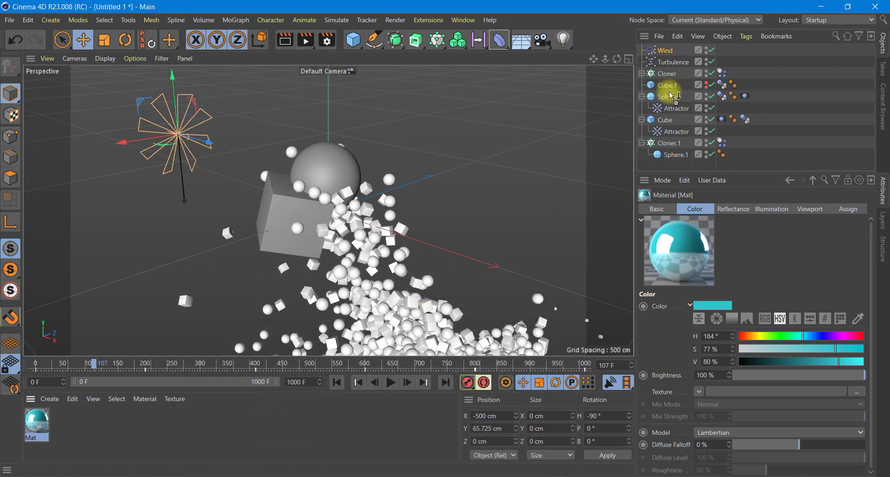
{"action": "left_click_drag", "start_coordinate": [677, 121], "coordinate": [678, 120]}
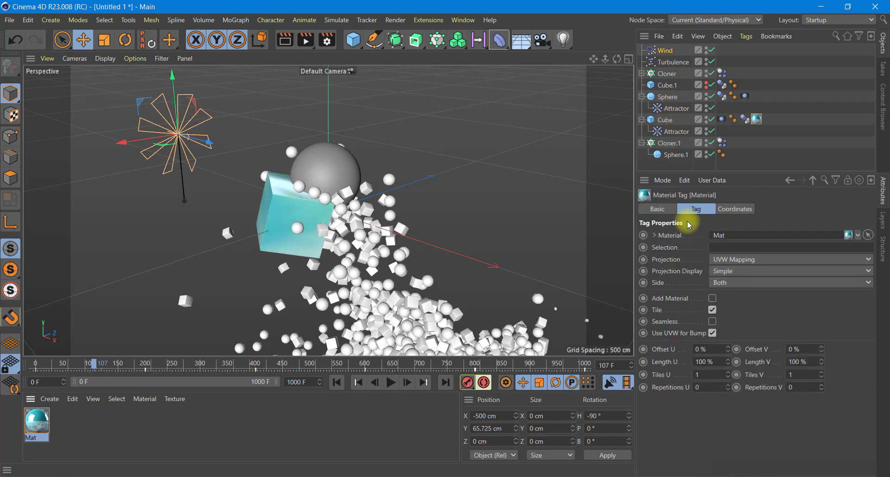
{"action": "left_click_drag", "start_coordinate": [77, 428], "coordinate": [74, 425], "text": "ctrl"}
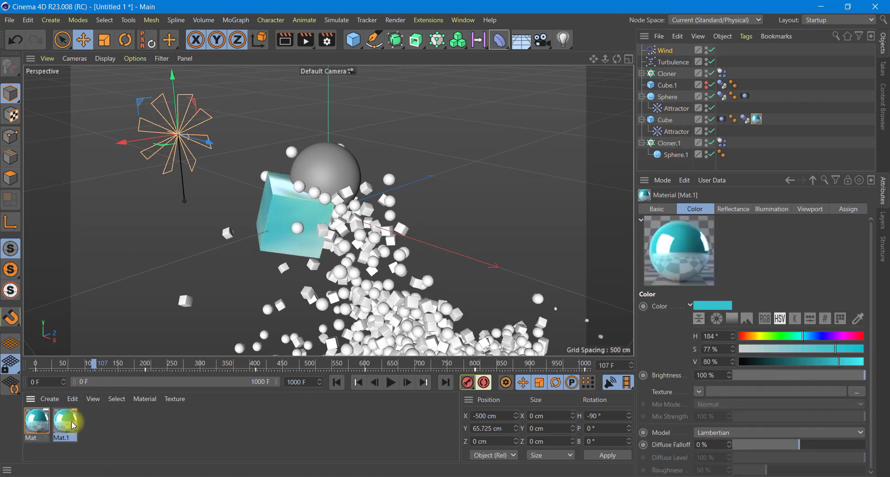
{"action": "double_click", "coordinate": [68, 422]}
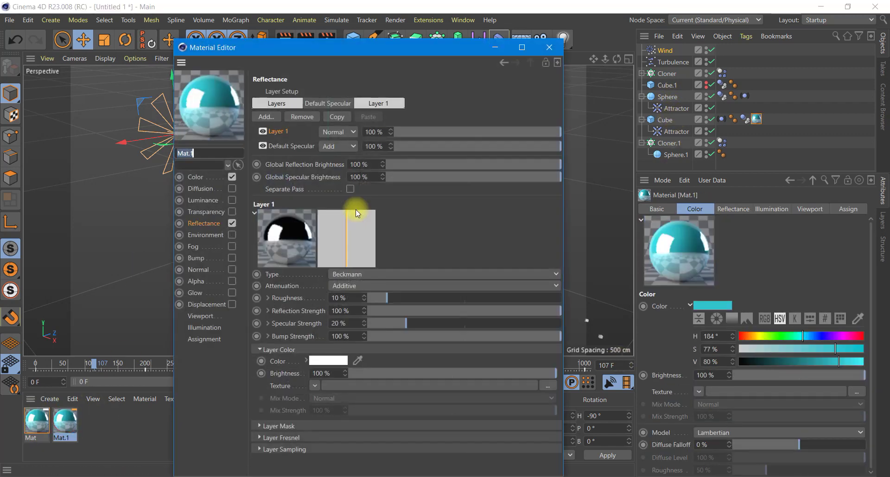
Change Mat.1's colour to a dark blue at hue 207° and value 53%.
{"action": "left_click", "coordinate": [206, 177]}
{"action": "left_click", "coordinate": [473, 122]}
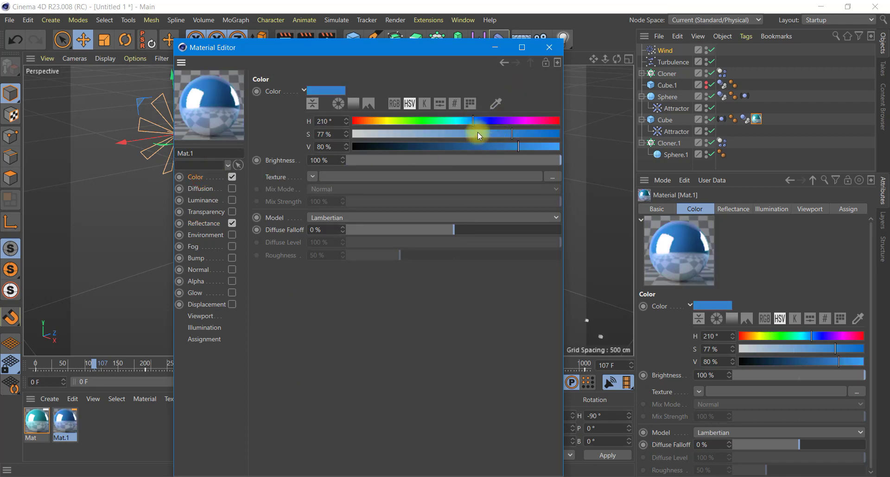
{"action": "left_click", "coordinate": [479, 121]}
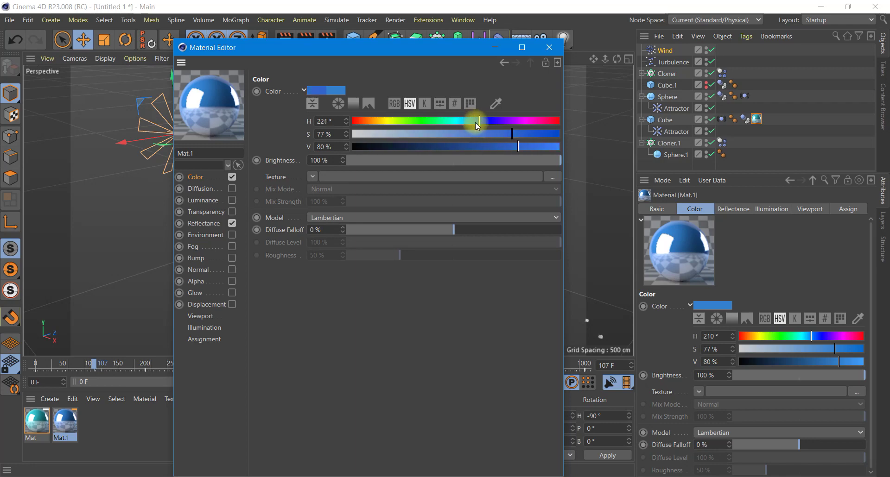
{"action": "left_click", "coordinate": [471, 122]}
{"action": "left_click", "coordinate": [550, 147]}
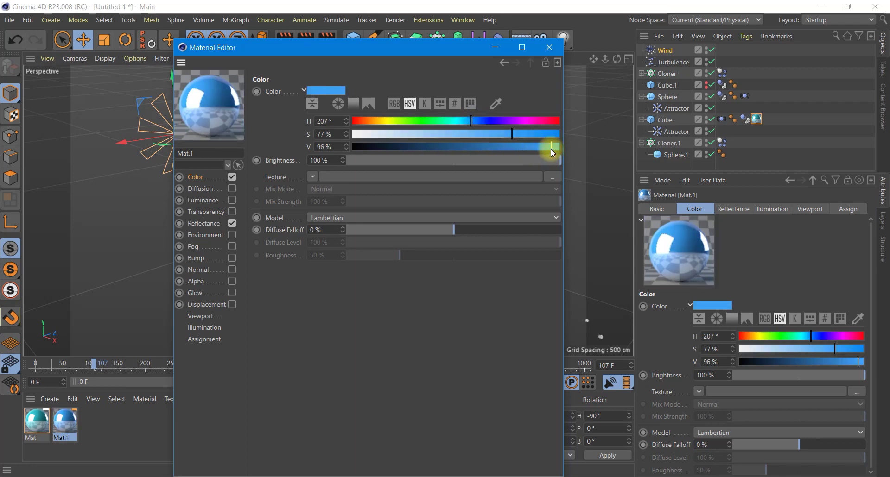
{"action": "left_click", "coordinate": [462, 147]}
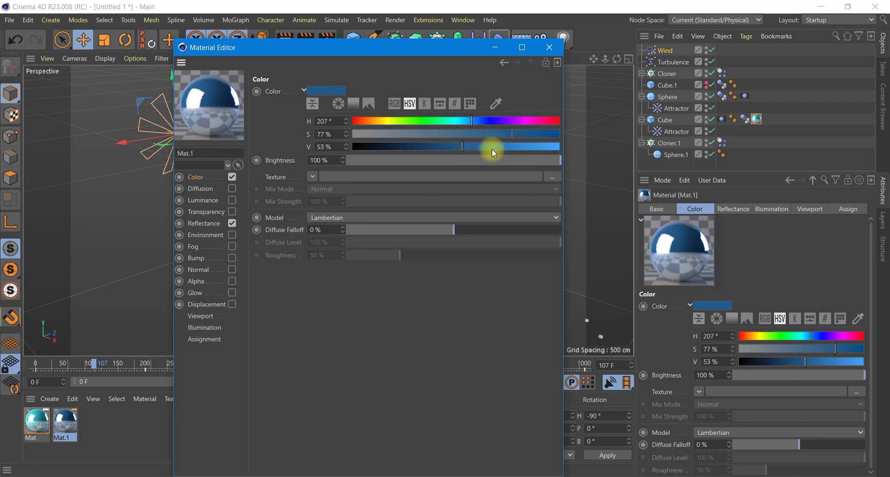
Apply Mat.1 to the Sphere and duplicate the cyan material as Mat.2.
{"action": "left_click", "coordinate": [549, 47]}
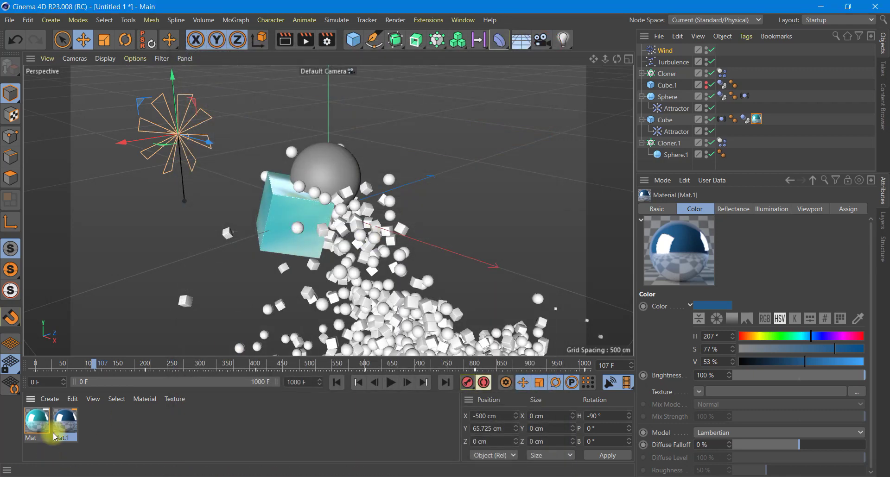
{"action": "mouse_move", "coordinate": [64, 422]}
{"action": "left_mouse_down"}
{"action": "mouse_move", "coordinate": [279, 345]}
{"action": "mouse_move", "coordinate": [660, 122]}
{"action": "mouse_move", "coordinate": [667, 98]}
{"action": "left_mouse_up"}
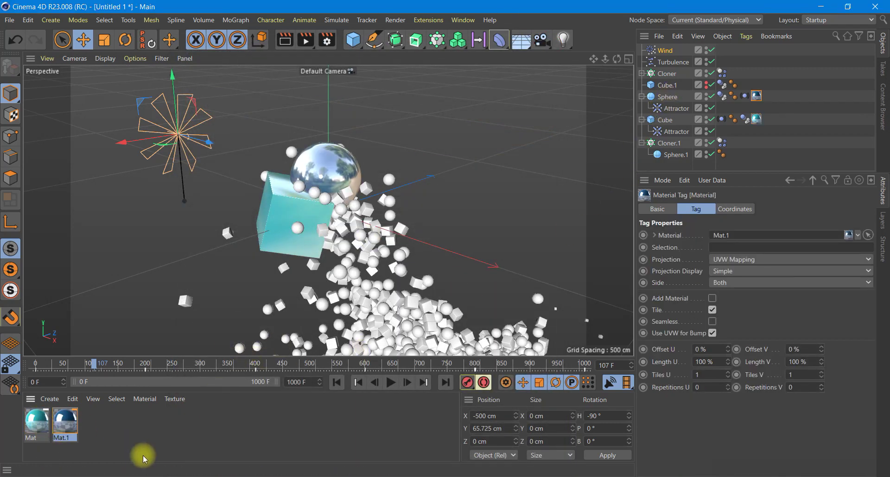
{"action": "left_click_drag", "start_coordinate": [42, 423], "coordinate": [95, 423], "text": "ctrl"}
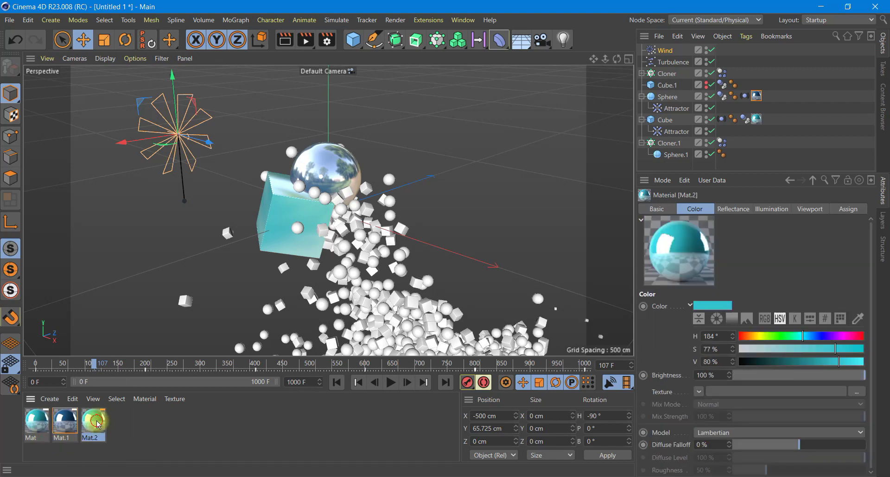
Recolour Mat.2 to a saturated blue at H 225°, S 88%, V 84%.
{"action": "double_click", "coordinate": [95, 421]}
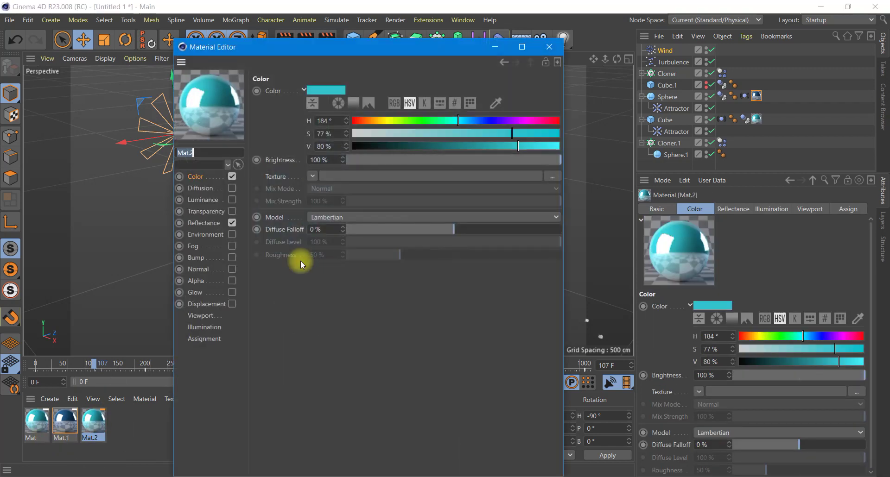
{"action": "left_click", "coordinate": [460, 135]}
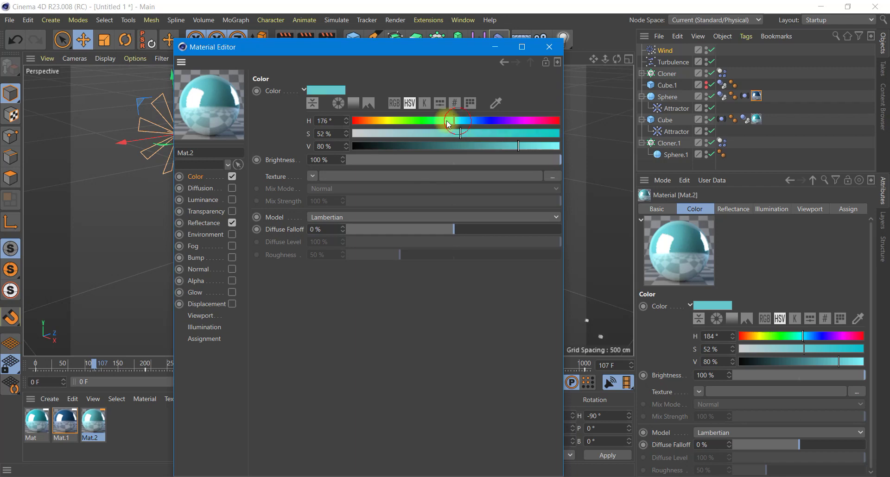
{"action": "left_click_drag", "start_coordinate": [449, 122], "coordinate": [473, 121]}
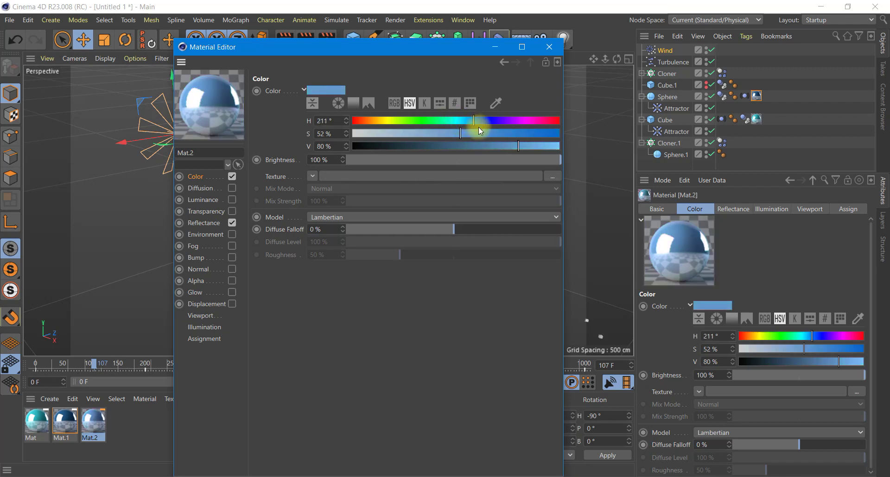
{"action": "left_click", "coordinate": [476, 135]}
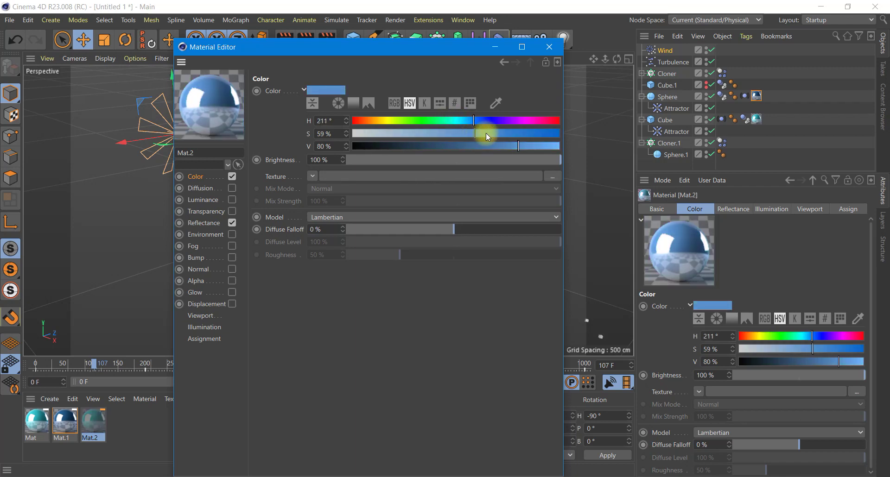
{"action": "mouse_move", "coordinate": [477, 121]}
{"action": "left_mouse_down"}
{"action": "mouse_move", "coordinate": [491, 121]}
{"action": "mouse_move", "coordinate": [468, 134]}
{"action": "mouse_move", "coordinate": [482, 122]}
{"action": "left_mouse_up"}
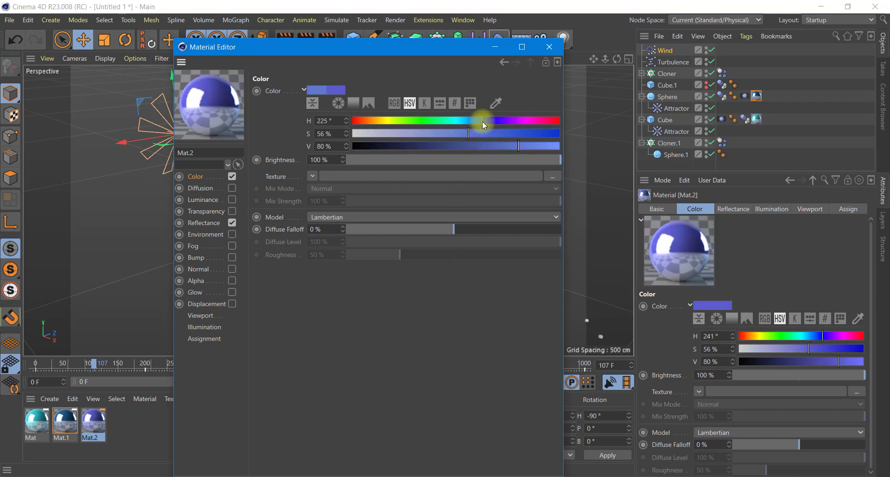
{"action": "mouse_move", "coordinate": [516, 147]}
{"action": "left_mouse_down"}
{"action": "mouse_move", "coordinate": [465, 147]}
{"action": "mouse_move", "coordinate": [527, 152]}
{"action": "left_mouse_up"}
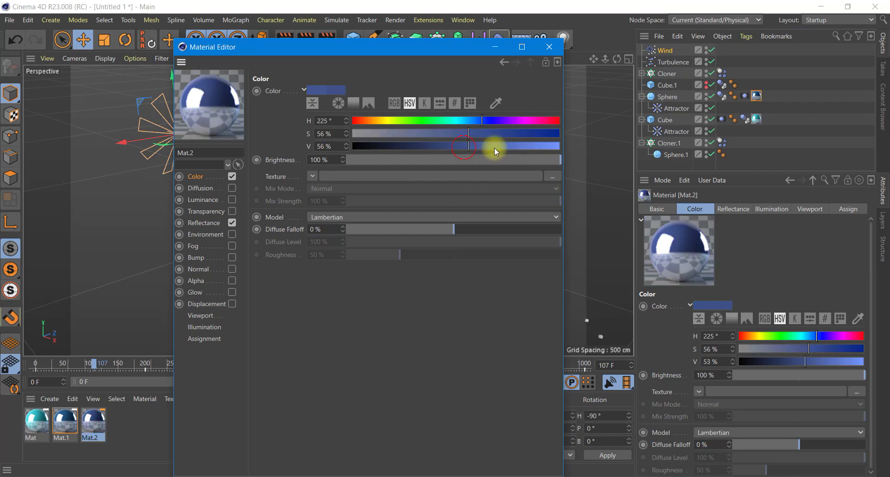
{"action": "left_click", "coordinate": [535, 135]}
Duplicate Mat.2 in the Material Manager to create Mat.3.
{"action": "left_click", "coordinate": [549, 47]}
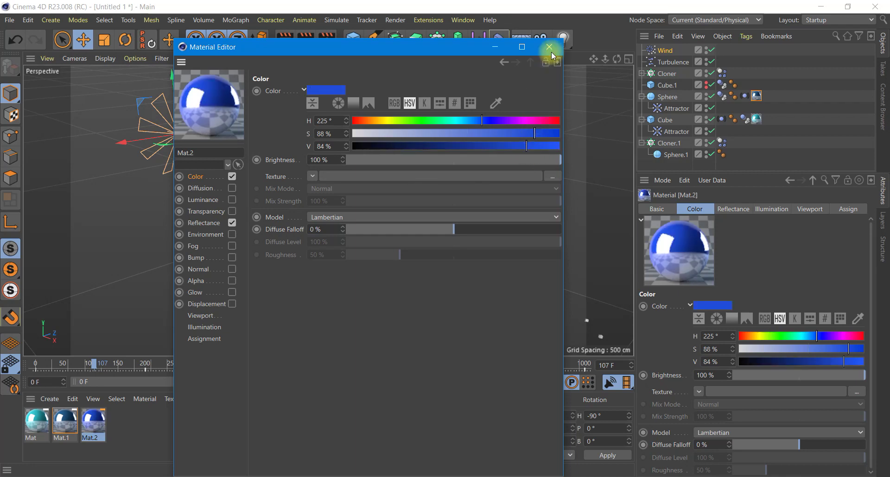
{"action": "mouse_move", "coordinate": [93, 422]}
{"action": "left_mouse_down"}
{"action": "mouse_move", "coordinate": [591, 190]}
{"action": "mouse_move", "coordinate": [665, 74]}
{"action": "left_mouse_up"}
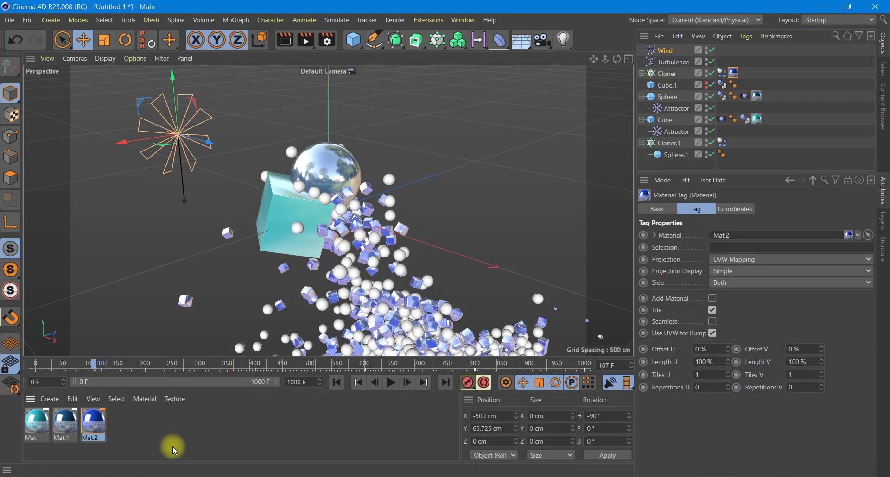
{"action": "left_click_drag", "start_coordinate": [94, 421], "coordinate": [122, 422], "text": "ctrl"}
Set Mat.3's hue to a deeper blue, 242°, and apply it to the Cloner.1 spheres.
{"action": "double_click", "coordinate": [123, 423]}
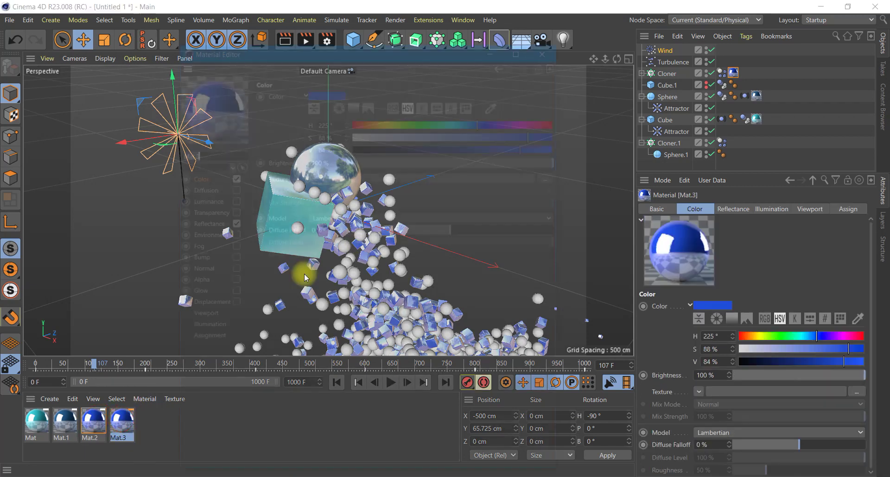
{"action": "left_click_drag", "start_coordinate": [502, 124], "coordinate": [490, 121]}
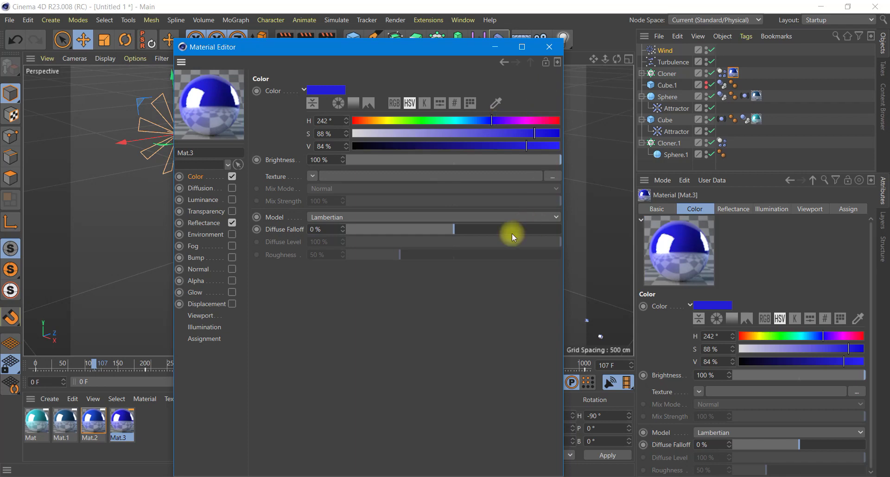
{"action": "left_click", "coordinate": [556, 51]}
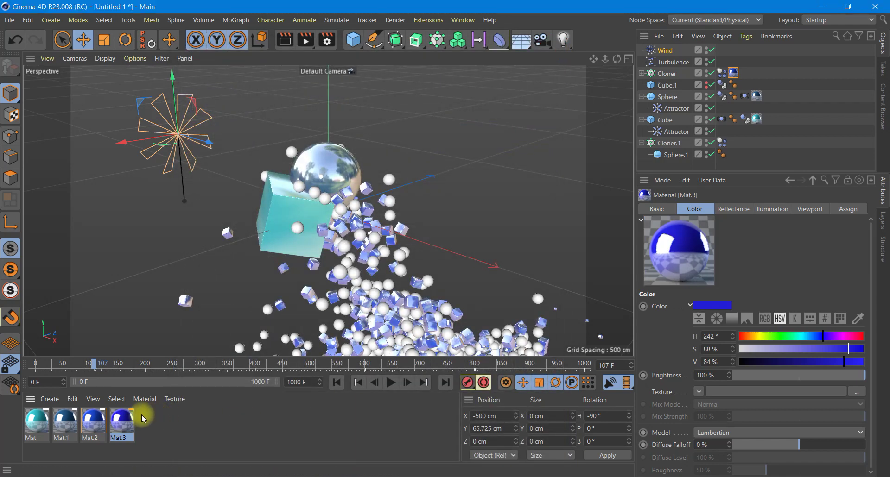
{"action": "left_click_drag", "start_coordinate": [133, 417], "coordinate": [717, 131]}
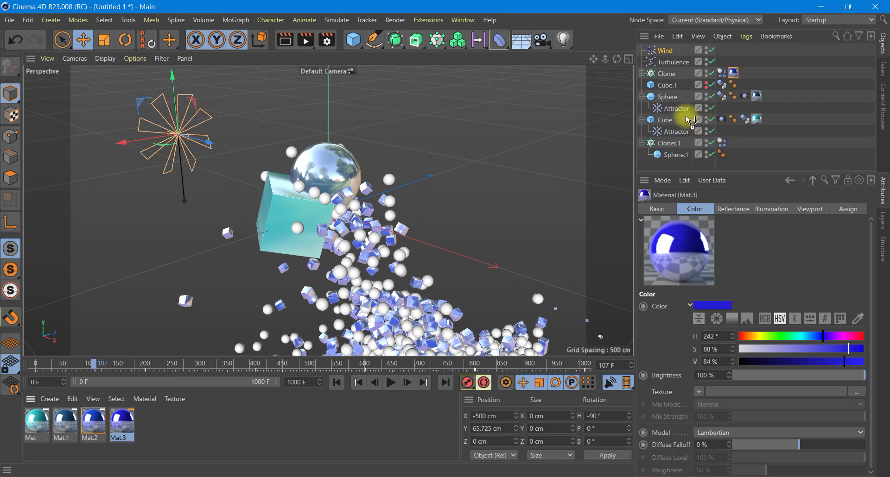
{"action": "left_click_drag", "start_coordinate": [671, 146], "coordinate": [672, 145]}
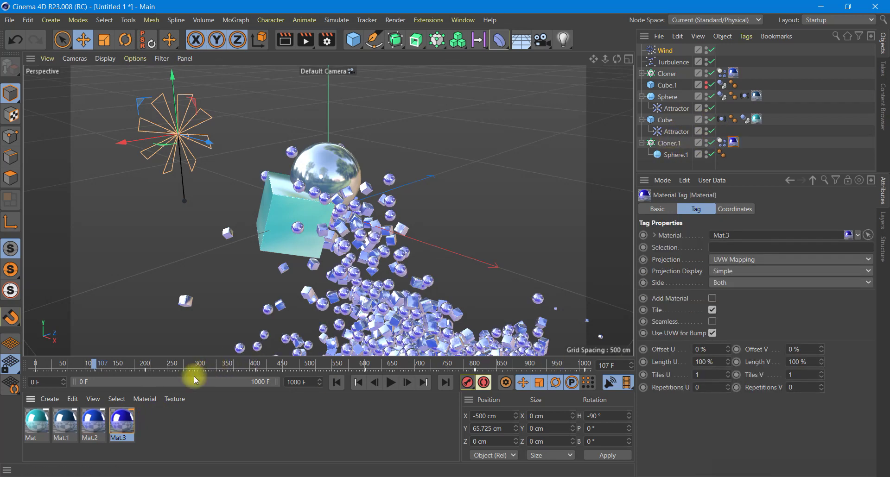
Turn Mat.2 purple at hue 263° and render the view.
{"action": "double_click", "coordinate": [95, 422]}
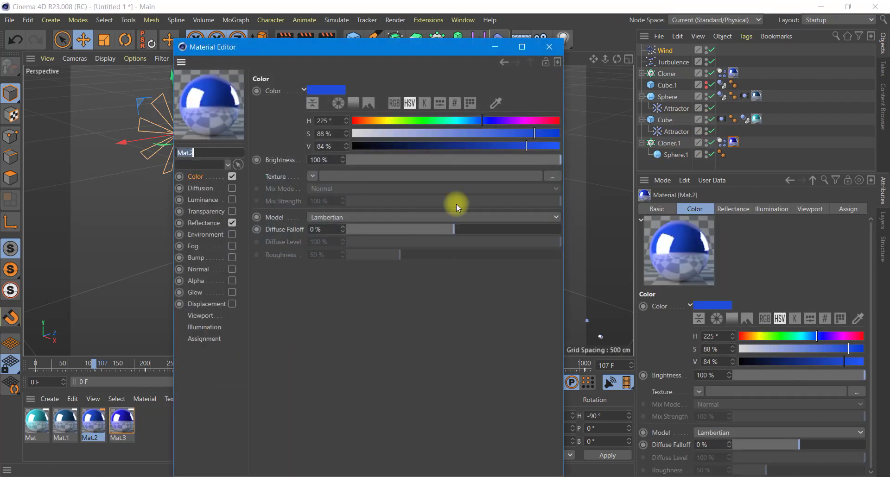
{"action": "left_click_drag", "start_coordinate": [516, 123], "coordinate": [504, 120]}
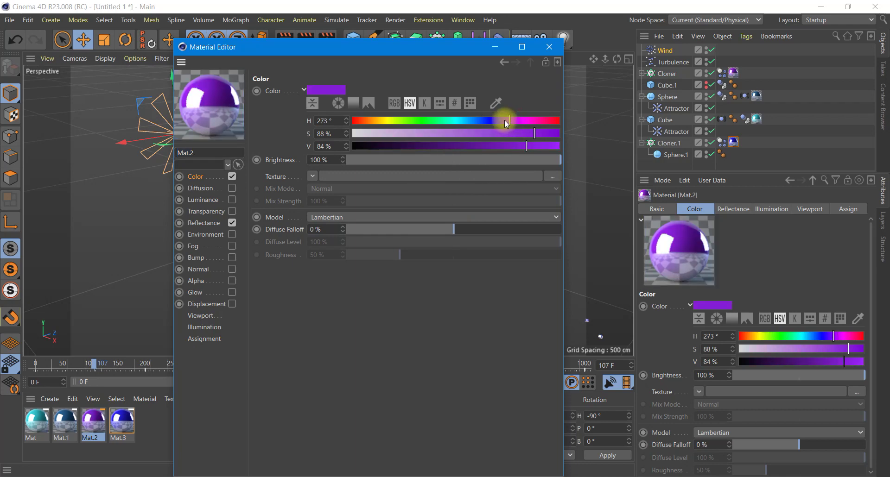
{"action": "left_click", "coordinate": [549, 47]}
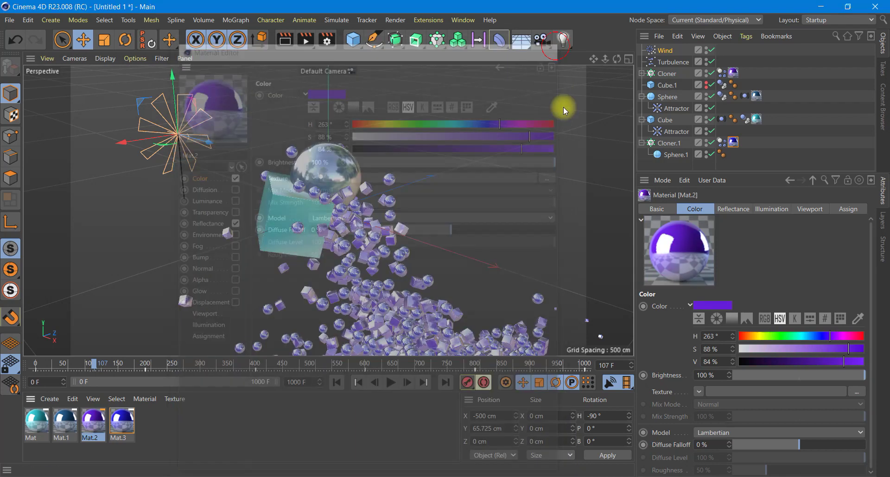
{"action": "left_click", "coordinate": [287, 42]}
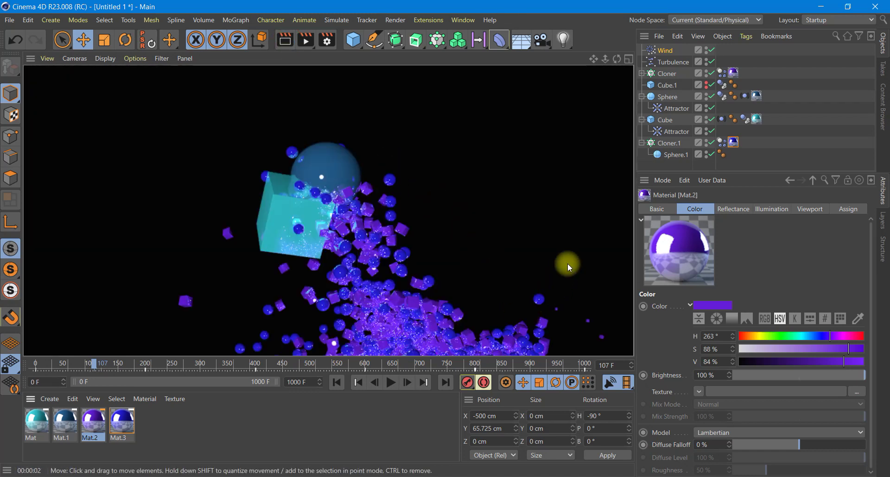
Set Mat.2's reflection attenuation to Average and its layer colour brightness to 43%.
{"action": "double_click", "coordinate": [95, 426]}
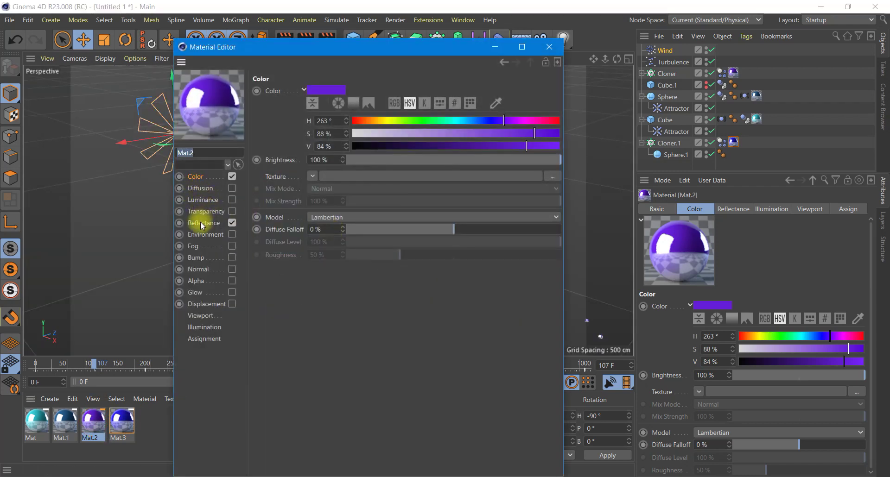
{"action": "left_click", "coordinate": [203, 224]}
{"action": "left_click", "coordinate": [370, 285]}
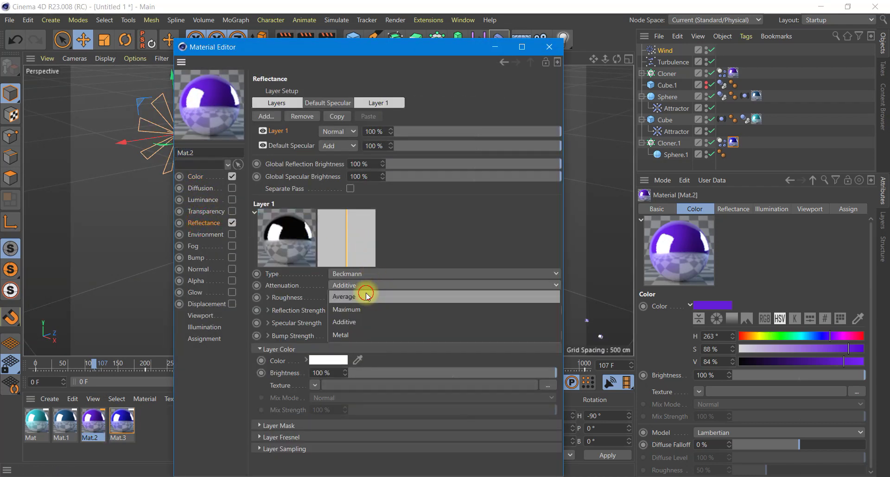
{"action": "left_click", "coordinate": [368, 292]}
{"action": "left_click", "coordinate": [439, 372]}
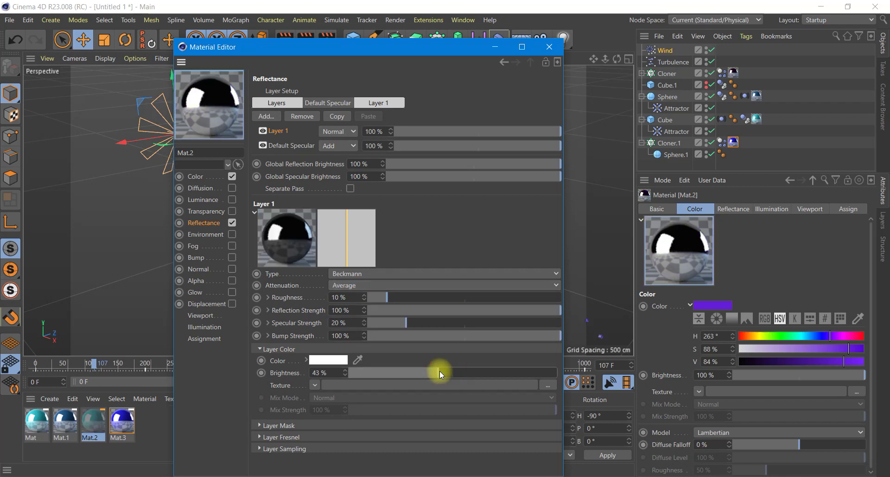
{"action": "left_click", "coordinate": [548, 48]}
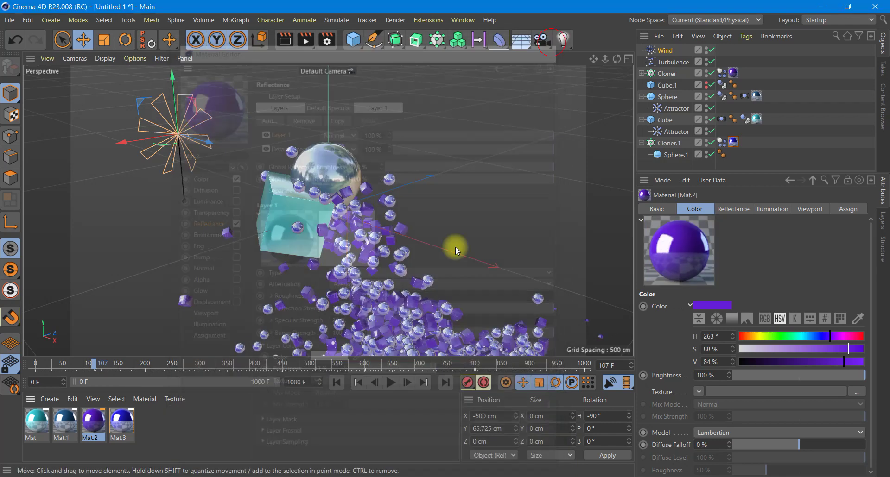
Set Mat.3's attenuation to Average with 47% layer colour brightness, then render the view.
{"action": "double_click", "coordinate": [127, 419]}
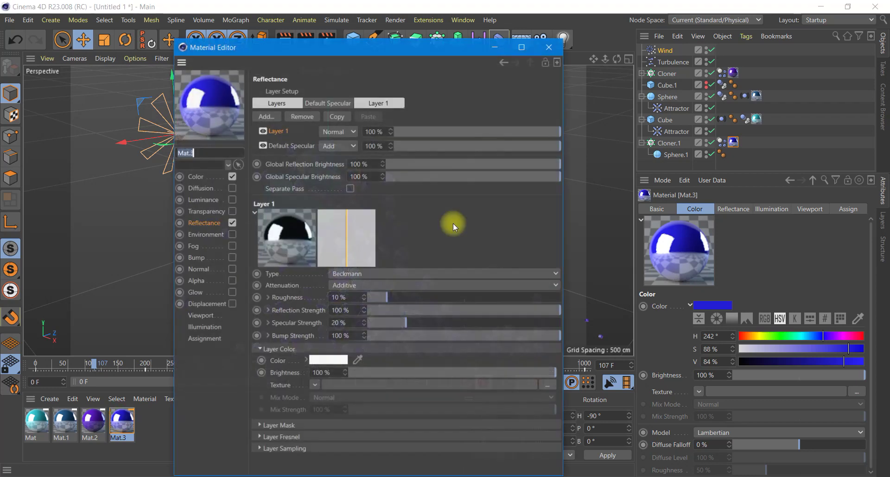
{"action": "left_click", "coordinate": [360, 287]}
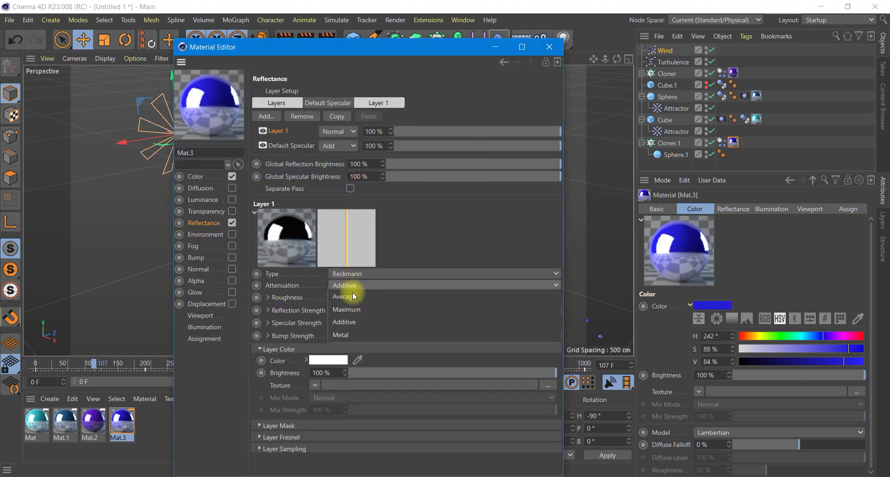
{"action": "left_click", "coordinate": [354, 297]}
{"action": "left_click", "coordinate": [446, 373]}
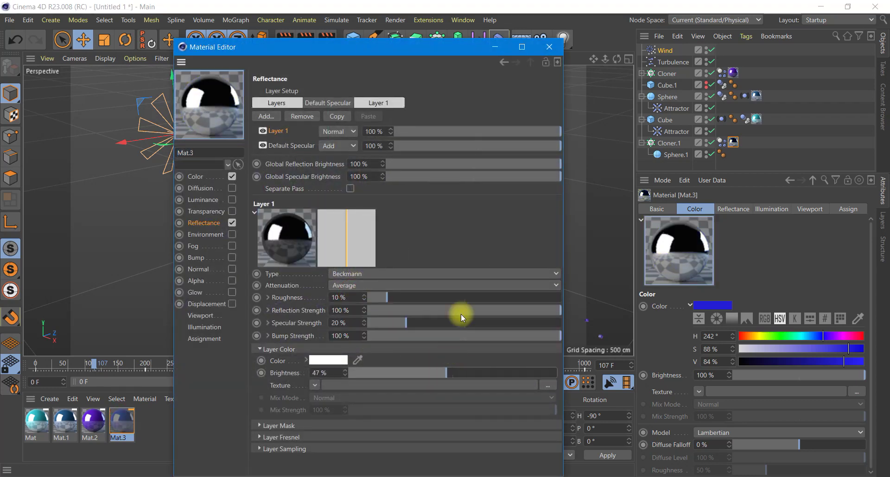
{"action": "left_click", "coordinate": [549, 47]}
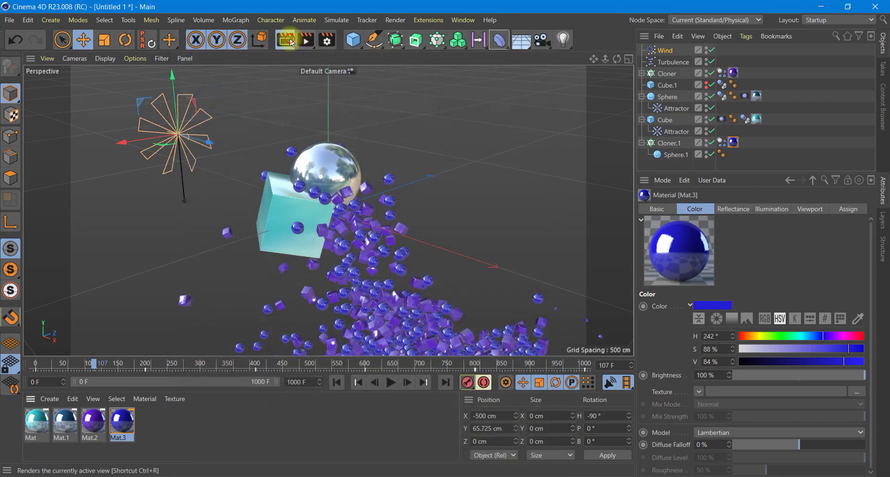
{"action": "left_click", "coordinate": [291, 42]}
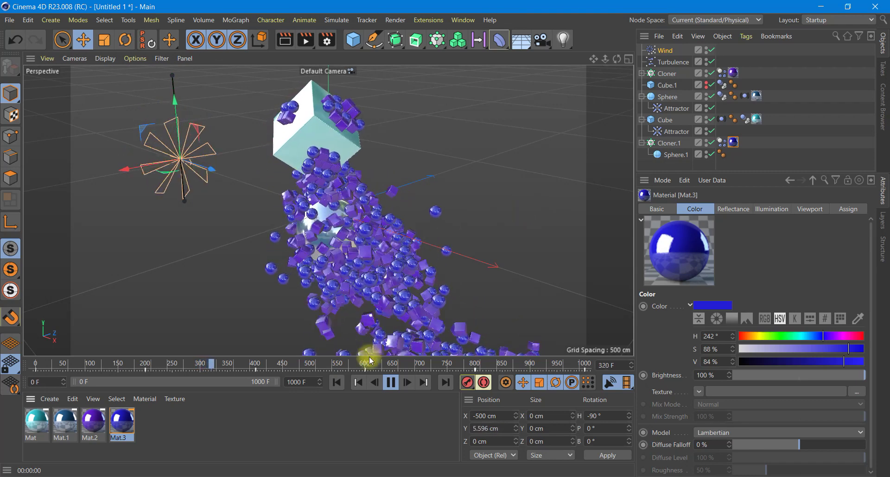
Stop the simulation playback at frame 324 and render that frame.
{"action": "left_click", "coordinate": [391, 383]}
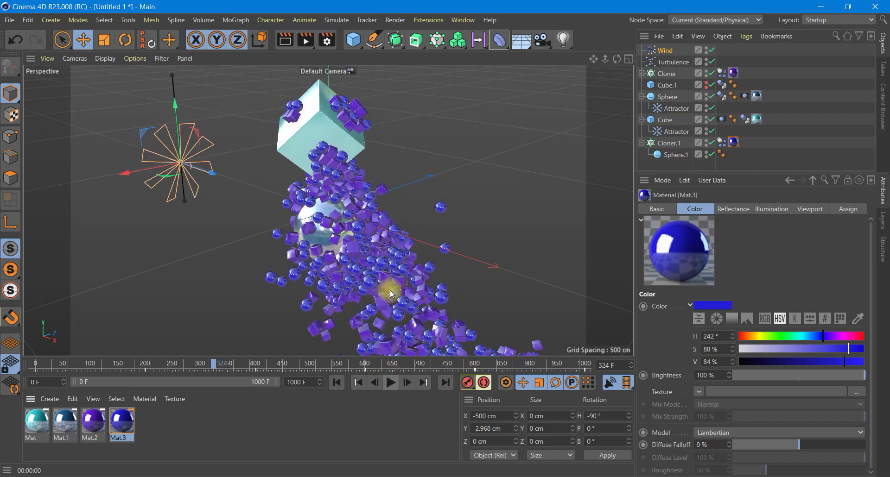
{"action": "left_click", "coordinate": [284, 39]}
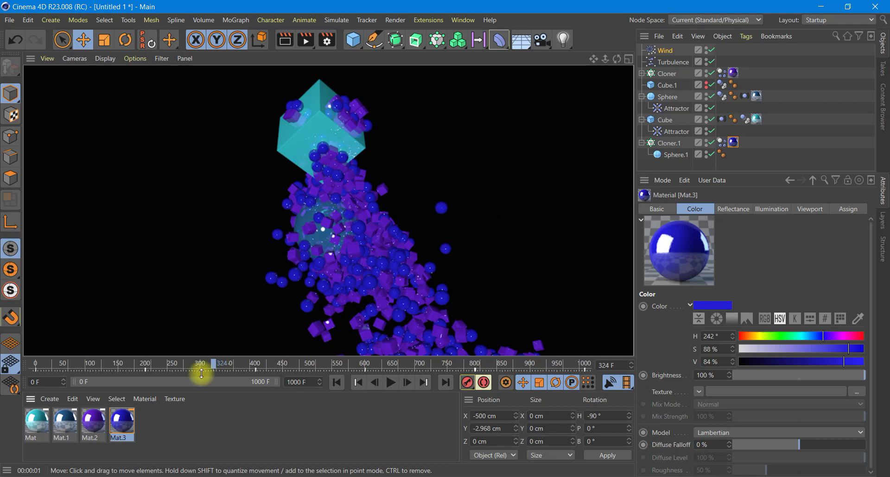
Lighten Mat.1 to a pale blue with value 94% and saturation 38%, then re-render.
{"action": "double_click", "coordinate": [58, 427]}
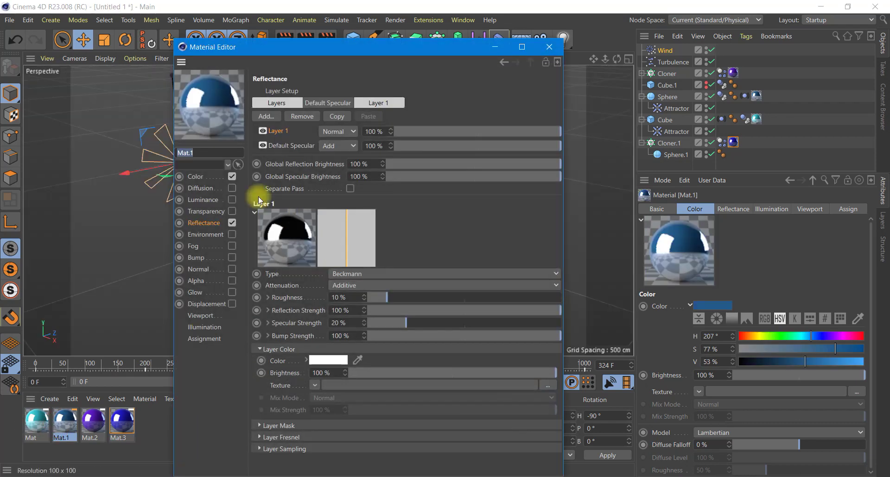
{"action": "left_click", "coordinate": [205, 177]}
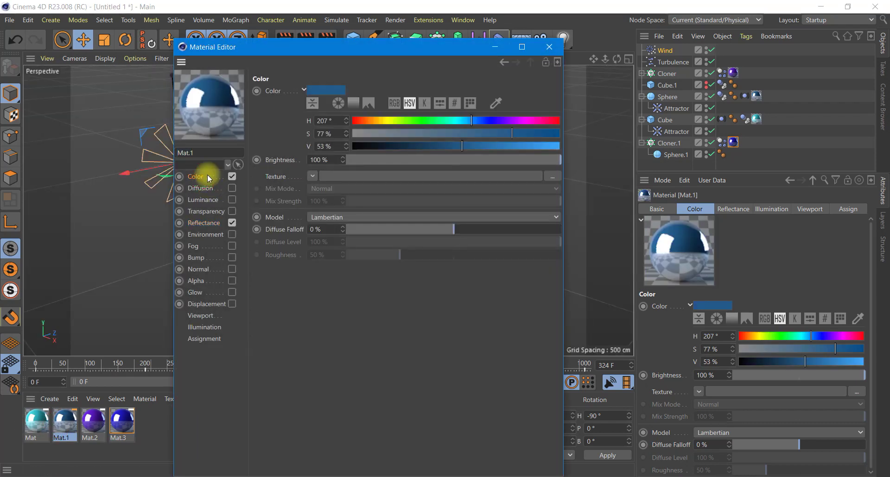
{"action": "left_click", "coordinate": [547, 146]}
{"action": "left_click", "coordinate": [430, 133]}
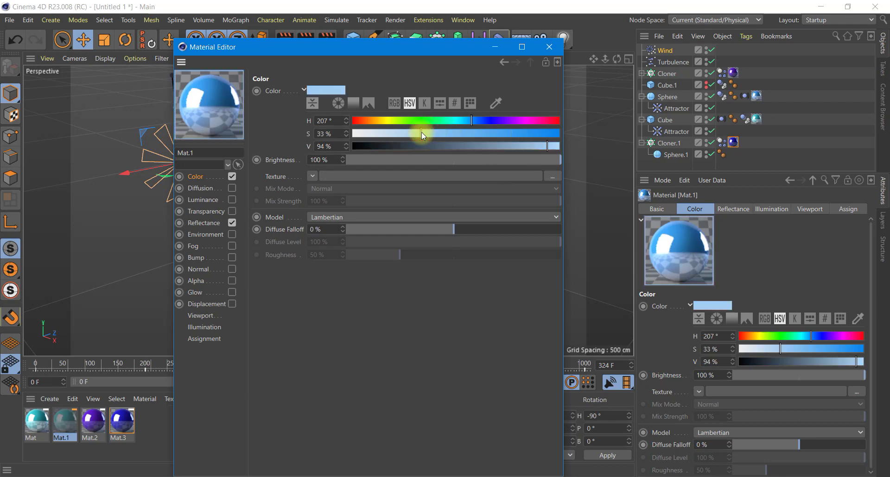
{"action": "left_click", "coordinate": [549, 47]}
{"action": "left_click", "coordinate": [284, 40]}
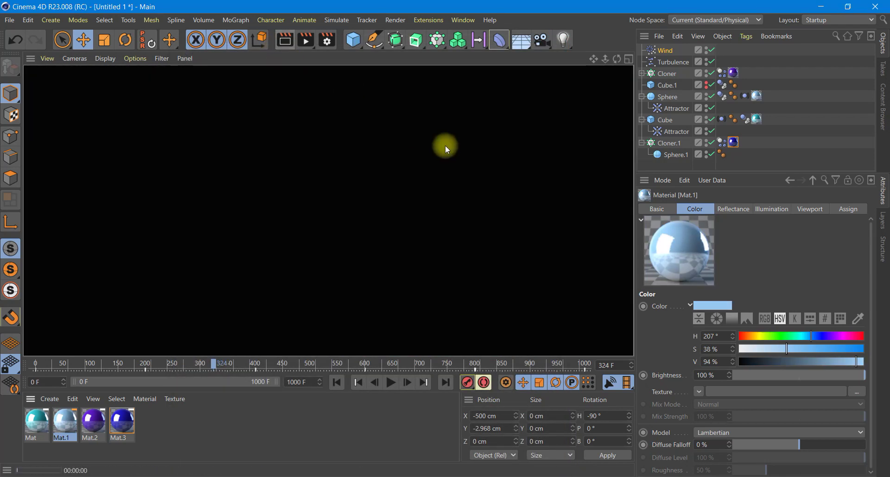